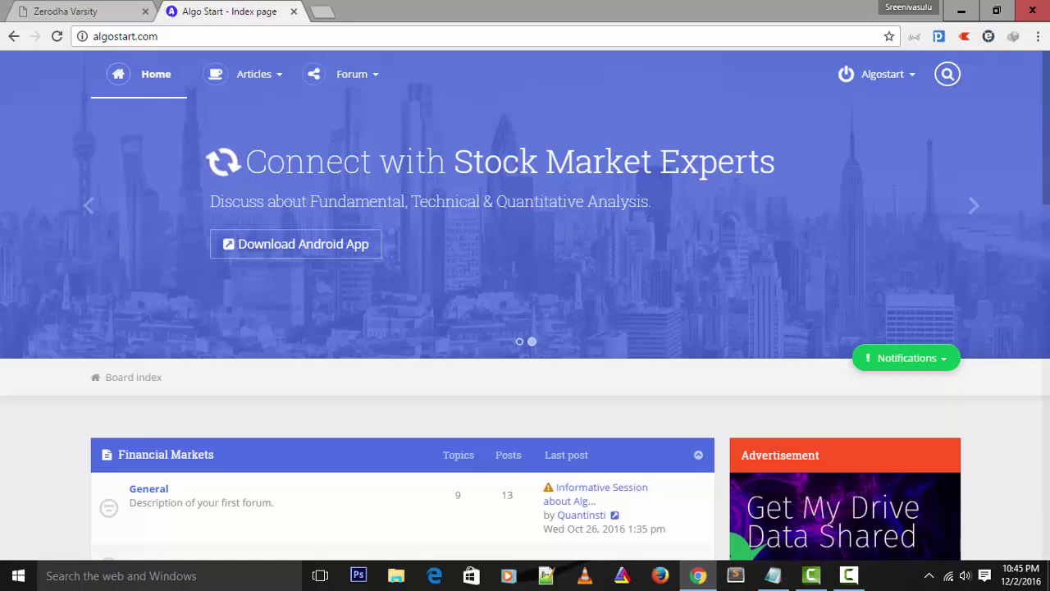
Open the 'Realtime Data Feeds tools with DDE' forum from the AlgoStart index and browse its topics
{"action": "scroll", "coordinate": [530, 353], "scroll_direction": "down", "scroll_amount": 5}
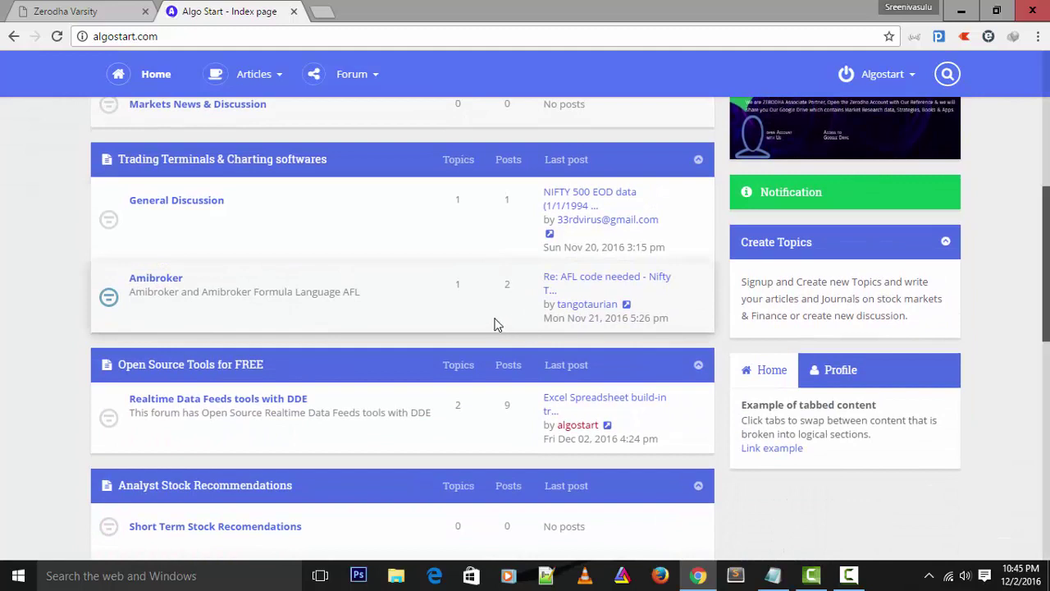
{"action": "scroll", "coordinate": [494, 323], "scroll_direction": "down", "scroll_amount": 1}
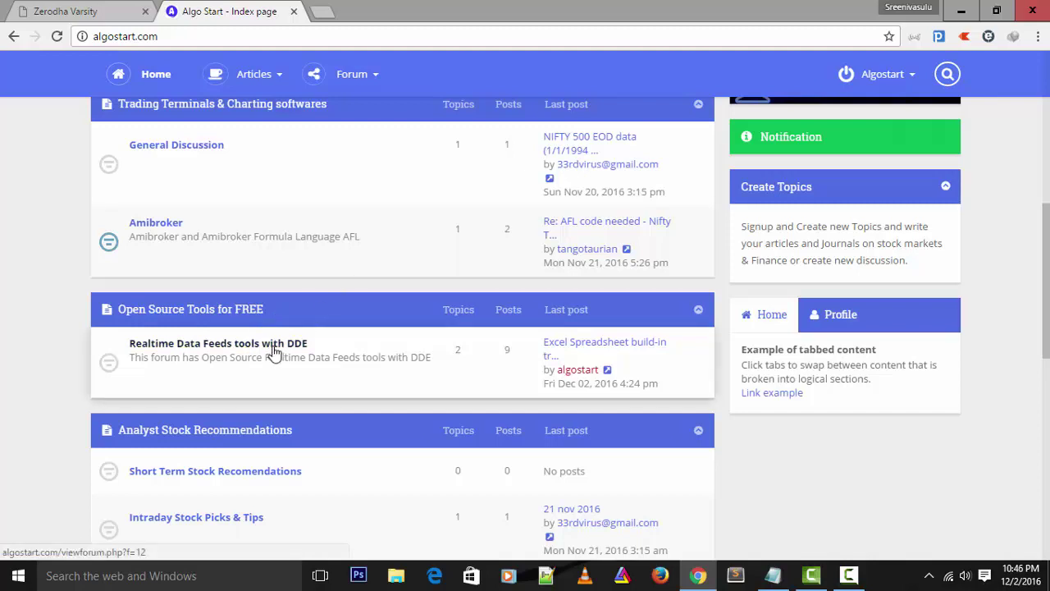
{"action": "scroll", "coordinate": [274, 353], "scroll_direction": "down", "scroll_amount": 2}
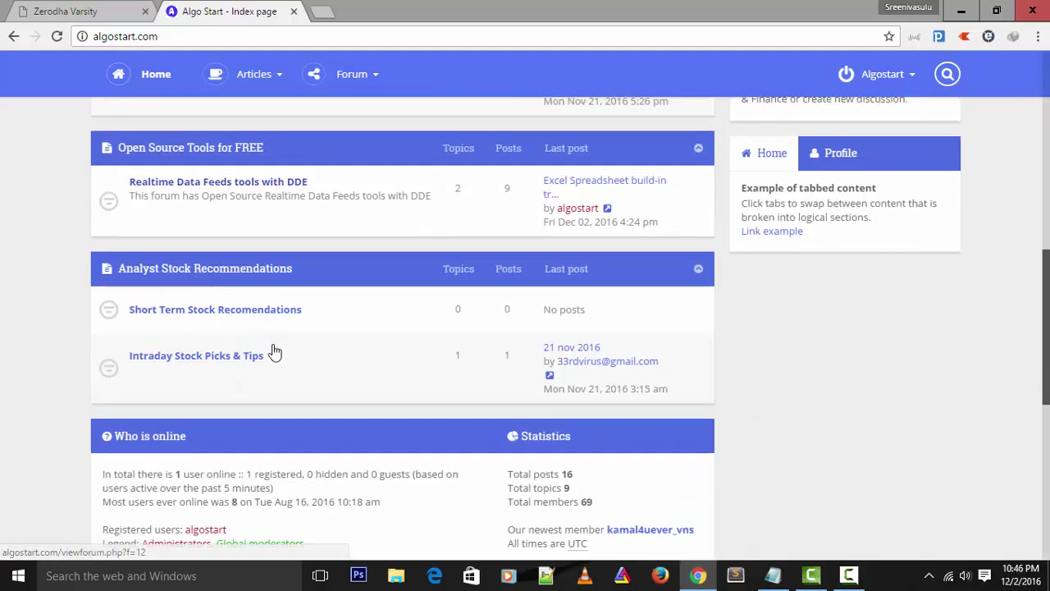
{"action": "scroll", "coordinate": [270, 344], "scroll_direction": "up", "scroll_amount": 2}
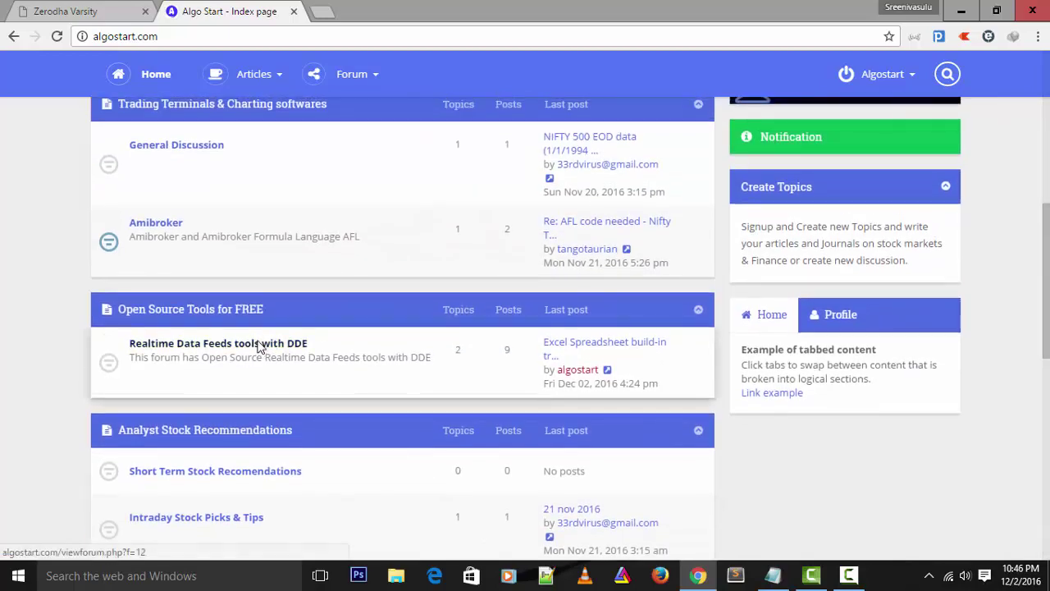
{"action": "left_click", "coordinate": [259, 346]}
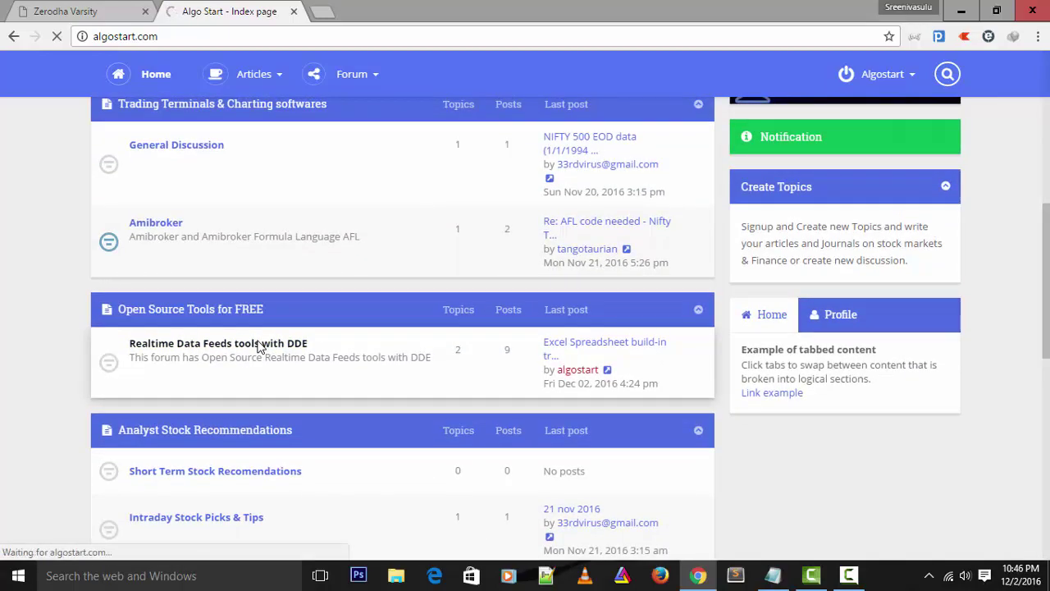
{"action": "scroll", "coordinate": [257, 345], "scroll_direction": "down", "scroll_amount": 3}
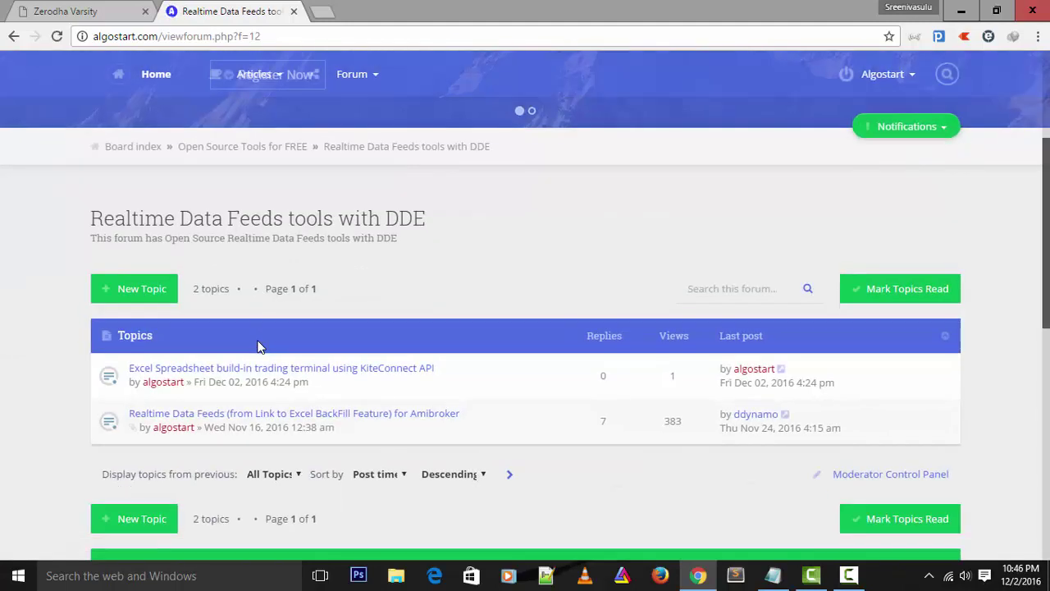
{"action": "scroll", "coordinate": [257, 345], "scroll_direction": "down", "scroll_amount": 2}
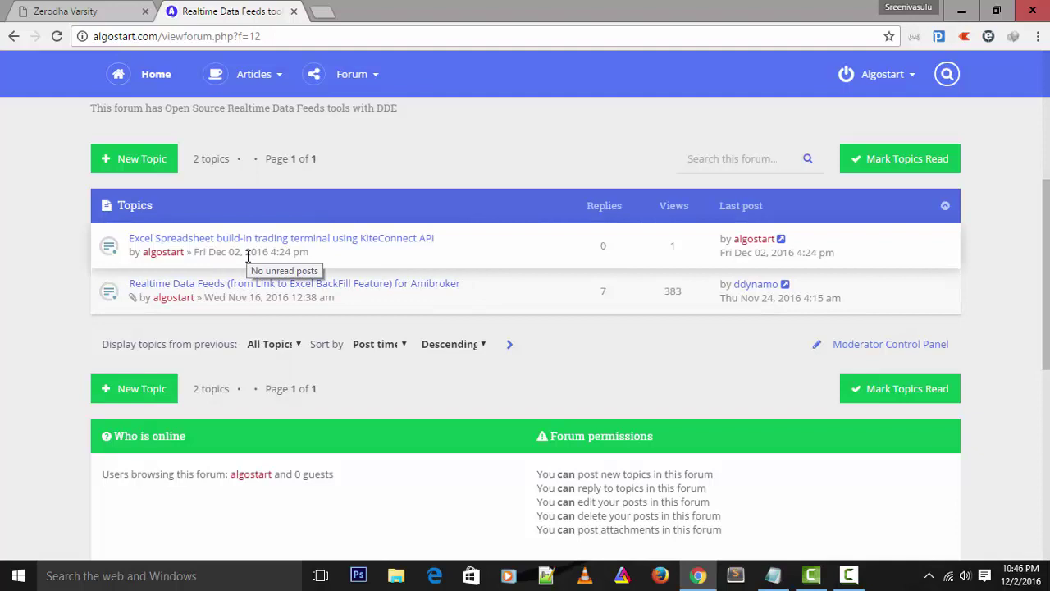
Open the 'Excel Spreadsheet build-in trading terminal using KiteConnect API' topic and follow its Downloads link
{"action": "left_click", "coordinate": [299, 239]}
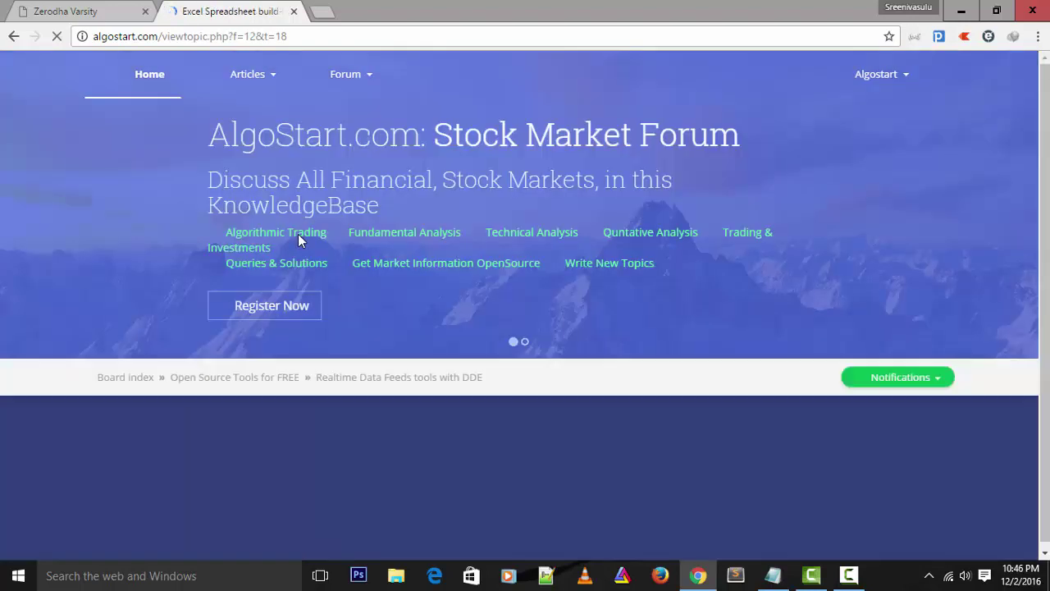
{"action": "scroll", "coordinate": [298, 238], "scroll_direction": "down", "scroll_amount": 4}
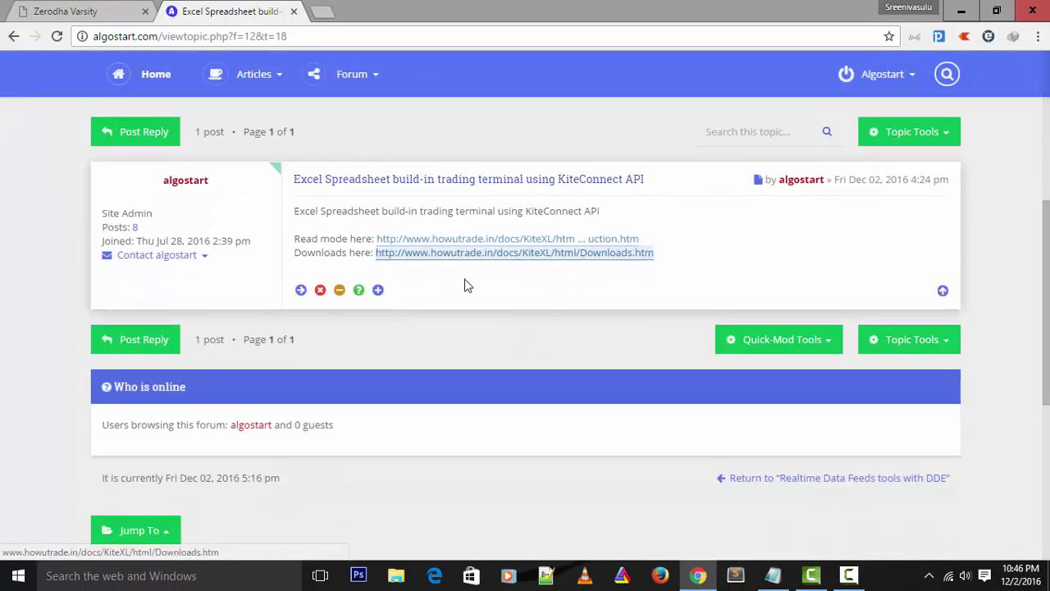
{"action": "left_click", "coordinate": [481, 261]}
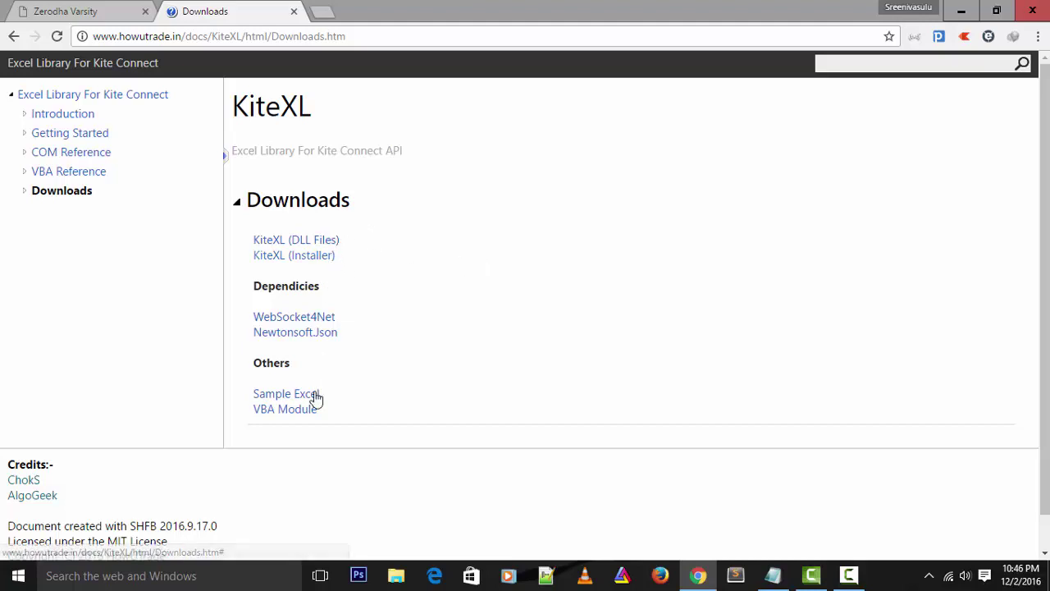
Download KiteXL_Setup_2.exe through IDM and launch the KiteXL Setup Wizard
{"action": "left_click", "coordinate": [309, 260]}
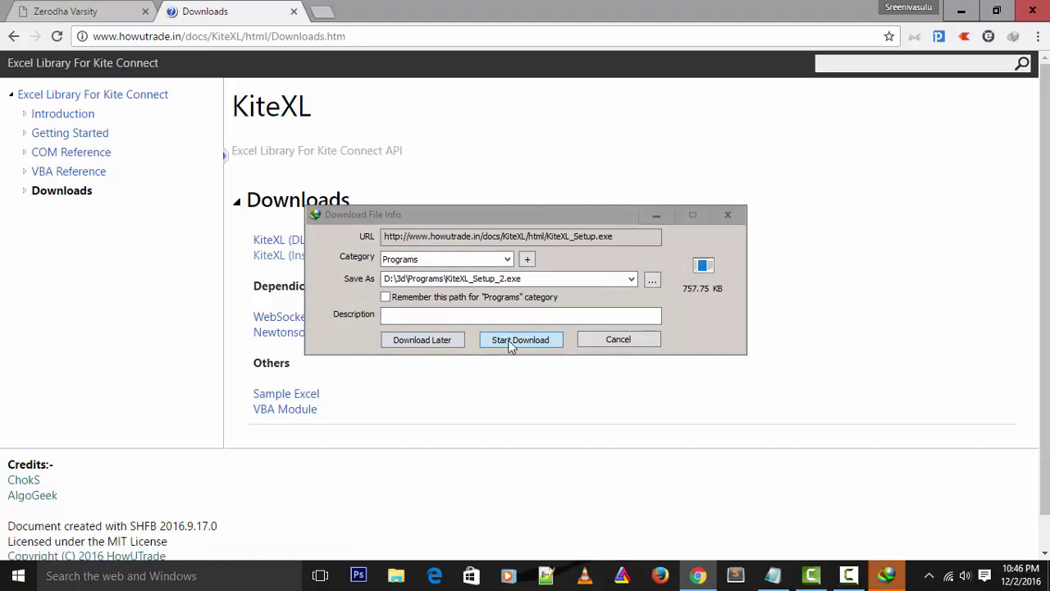
{"action": "left_click", "coordinate": [512, 343]}
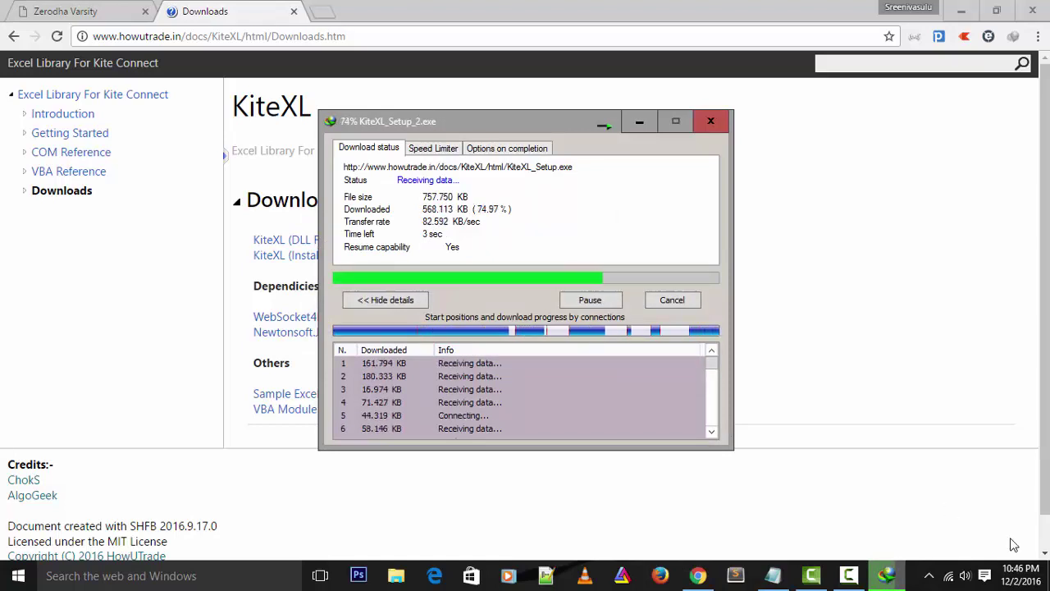
{"action": "left_click", "coordinate": [929, 576]}
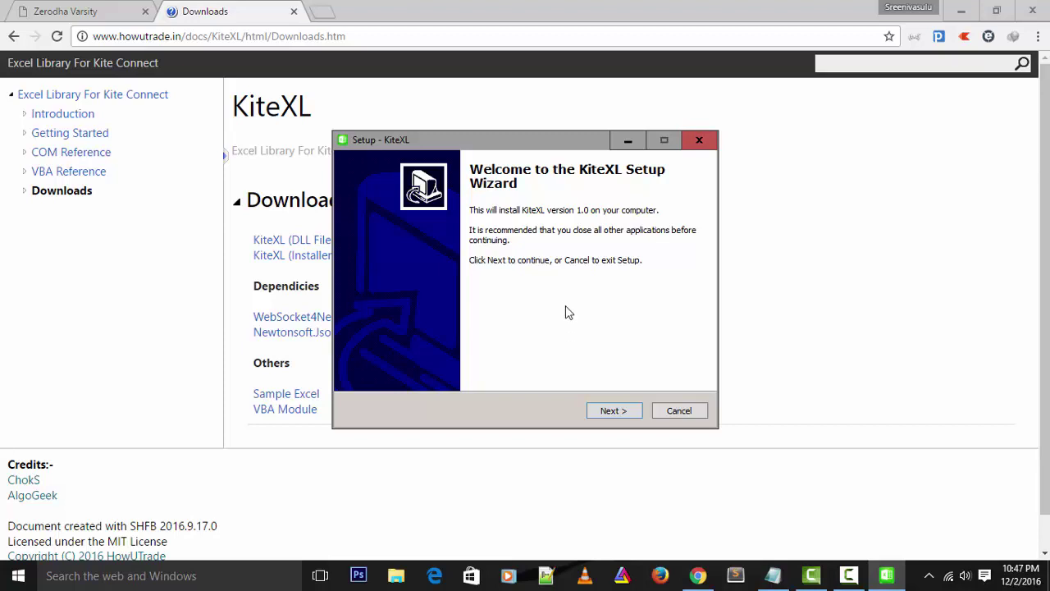
Install KiteXL version 1.0 with default settings and finish the setup wizard
{"action": "left_click", "coordinate": [611, 410]}
{"action": "left_click", "coordinate": [611, 410]}
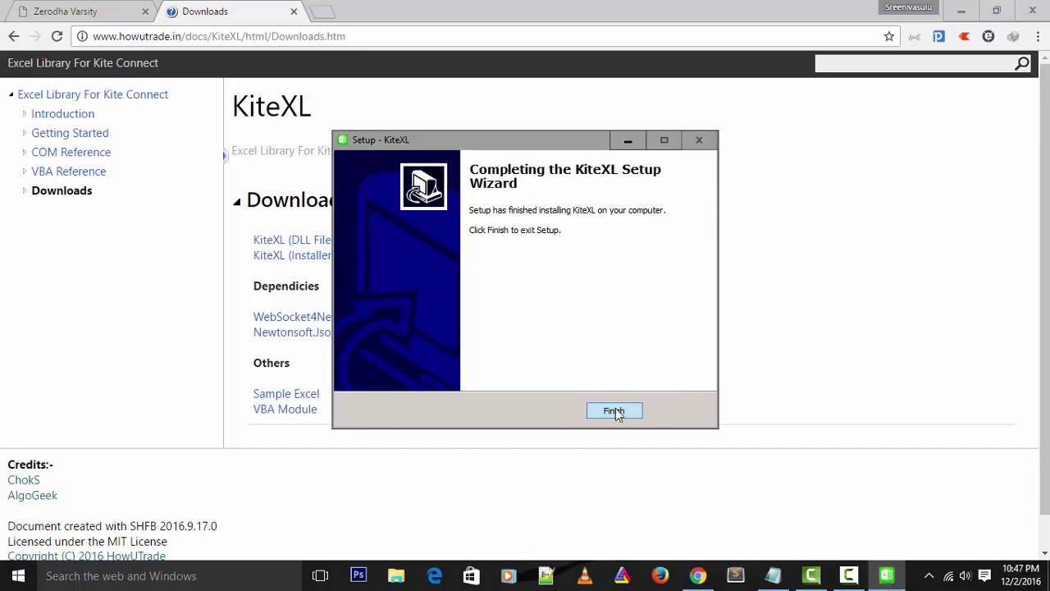
{"action": "left_click", "coordinate": [615, 411]}
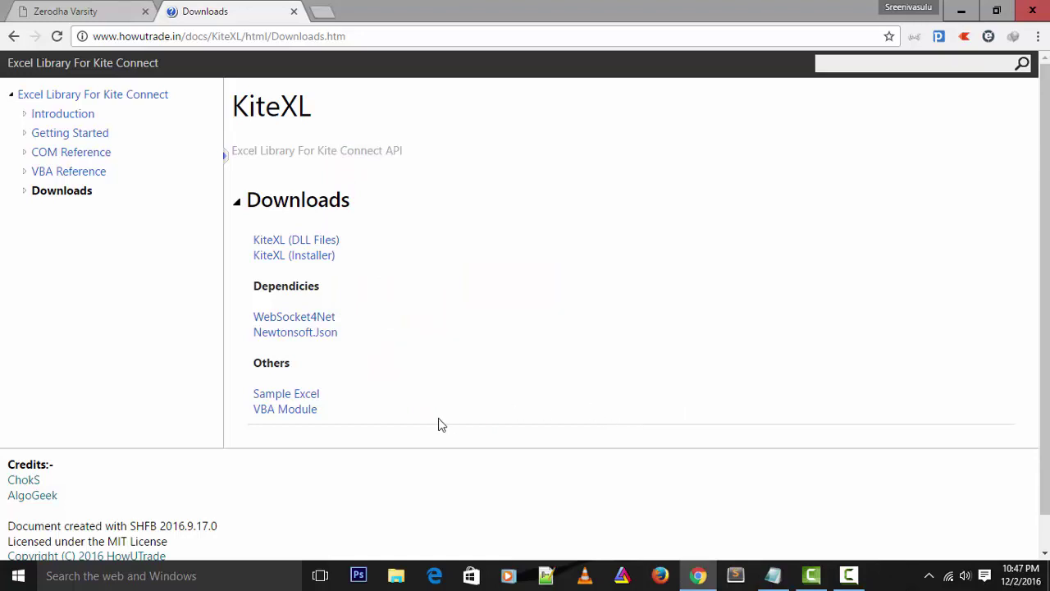
Download the Sample Excel workbook KiteXL (2).xlsm and open it from Chrome's download bar
{"action": "left_click", "coordinate": [304, 400]}
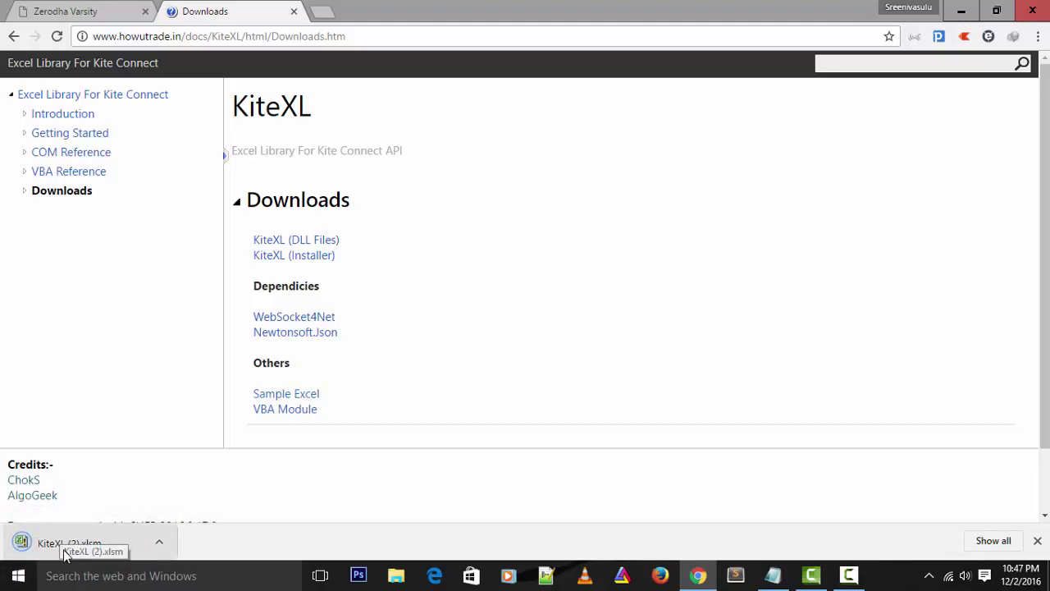
{"action": "left_click", "coordinate": [88, 541]}
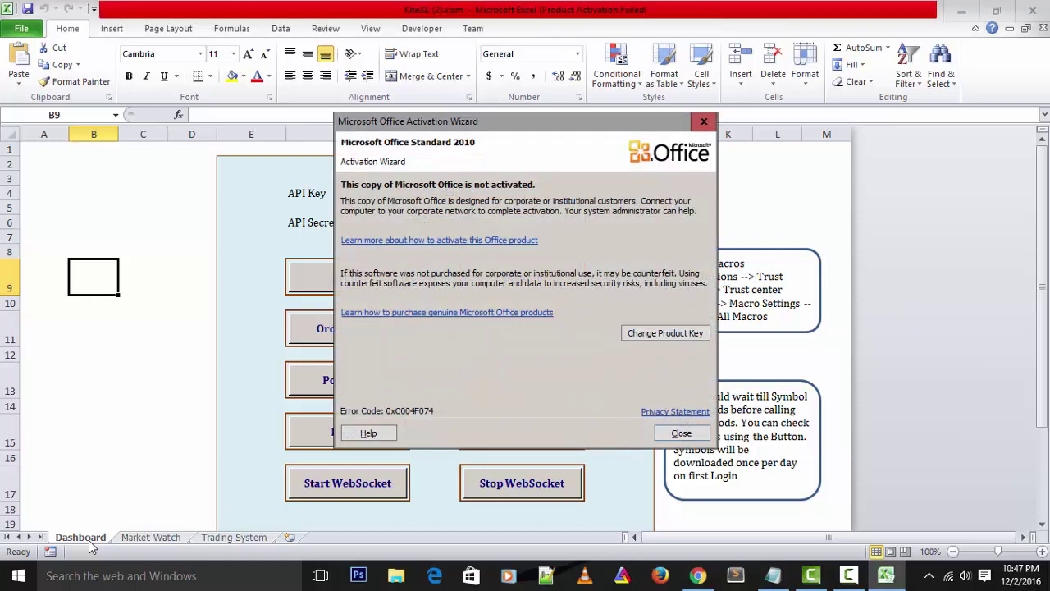
Close the Office Activation Wizard to reveal the Dashboard's Login, Order Book and WebSocket buttons
{"action": "left_click", "coordinate": [657, 438]}
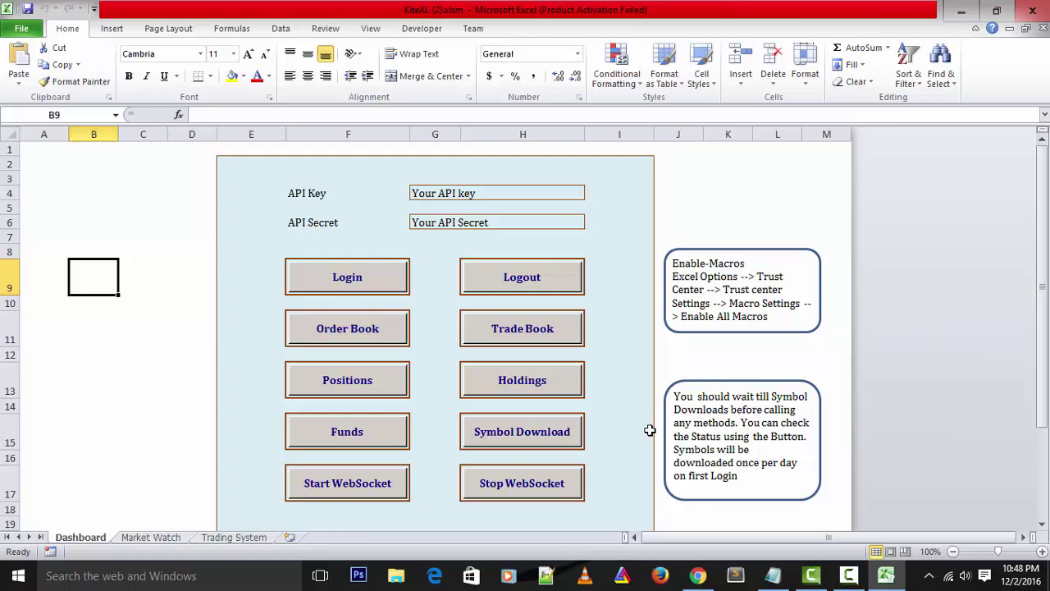
{"action": "left_click", "coordinate": [151, 538]}
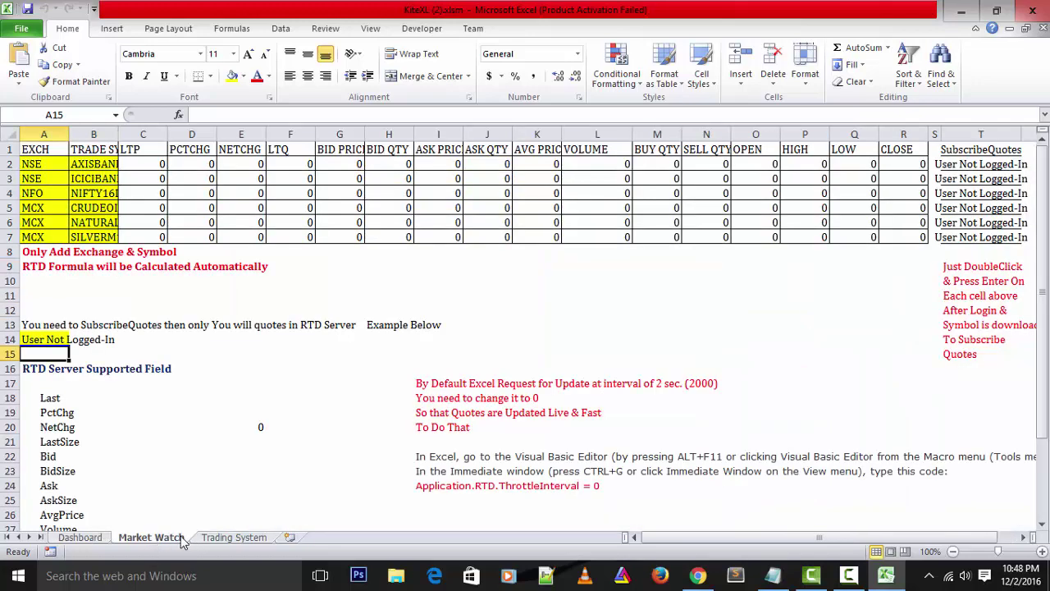
{"action": "left_click", "coordinate": [238, 538]}
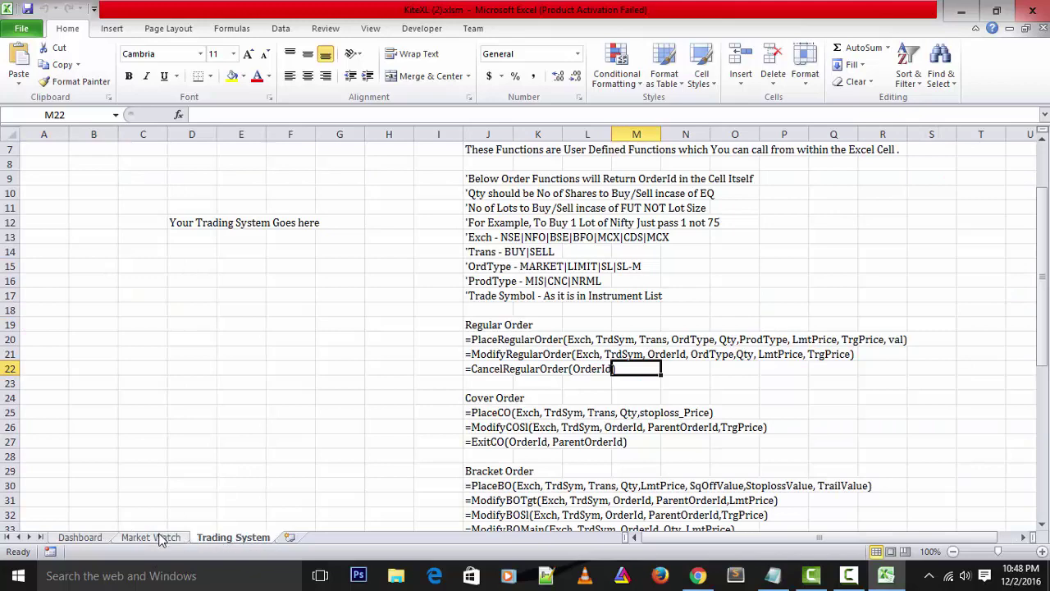
{"action": "left_click", "coordinate": [161, 537]}
{"action": "left_click", "coordinate": [94, 540]}
{"action": "left_click", "coordinate": [140, 539]}
{"action": "left_click", "coordinate": [232, 538]}
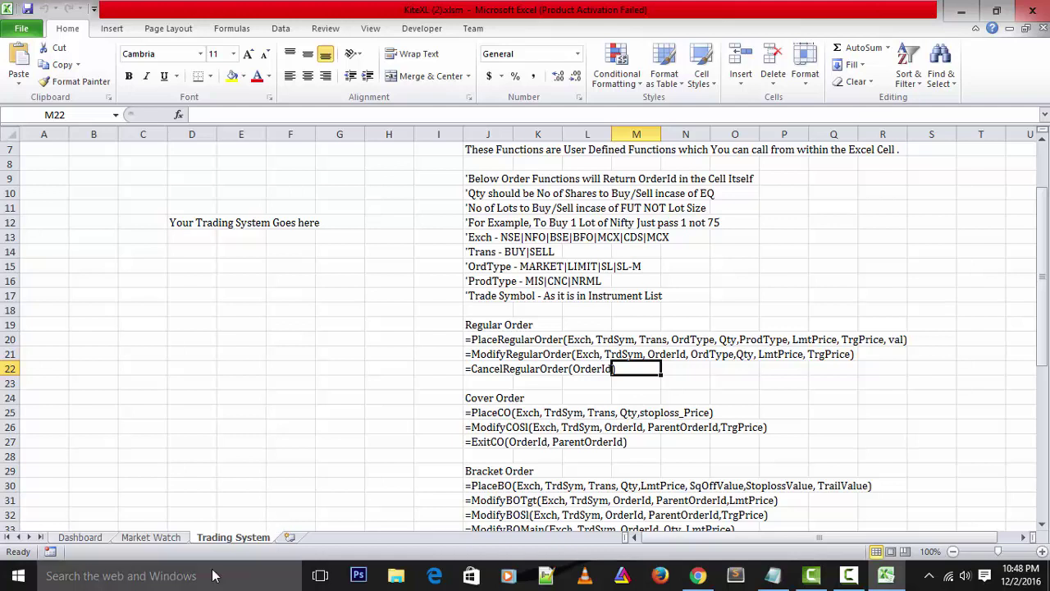
{"action": "left_click", "coordinate": [104, 539]}
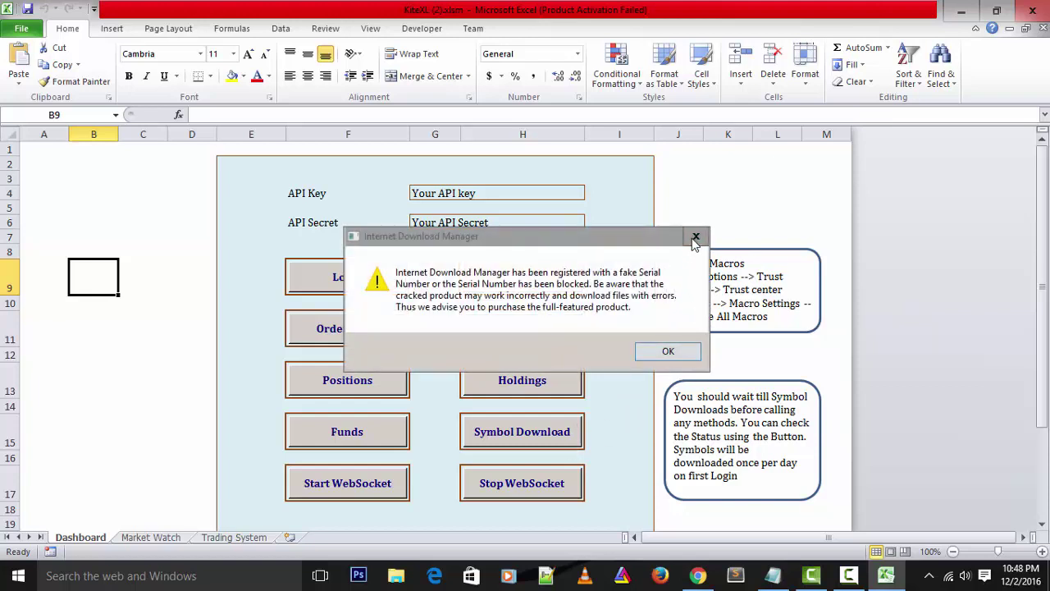
Close the Internet Download Manager warning and cancel its Registration dialog
{"action": "left_click", "coordinate": [696, 236]}
{"action": "left_click", "coordinate": [611, 361]}
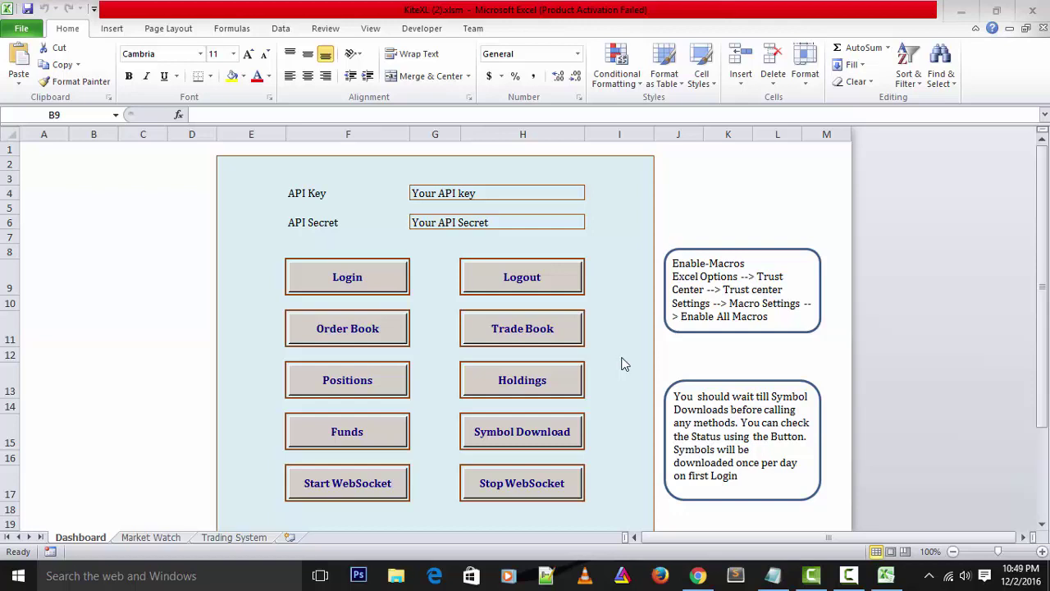
{"action": "left_click", "coordinate": [973, 414]}
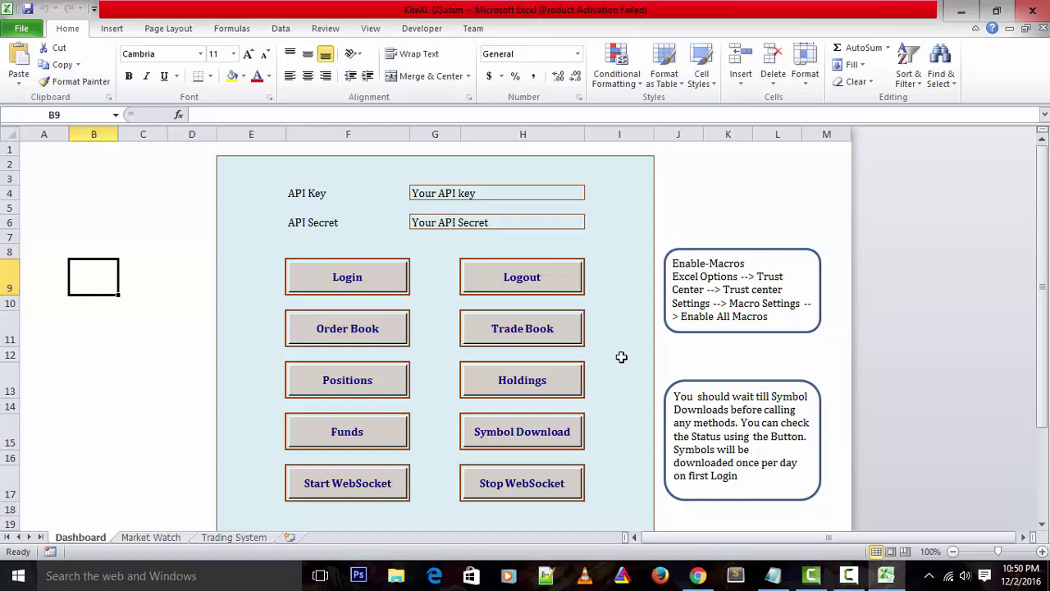
Go to the Trading System sheet listing PlaceRegularOrder, PlaceCO and PlaceBO functions
{"action": "left_click", "coordinate": [174, 538]}
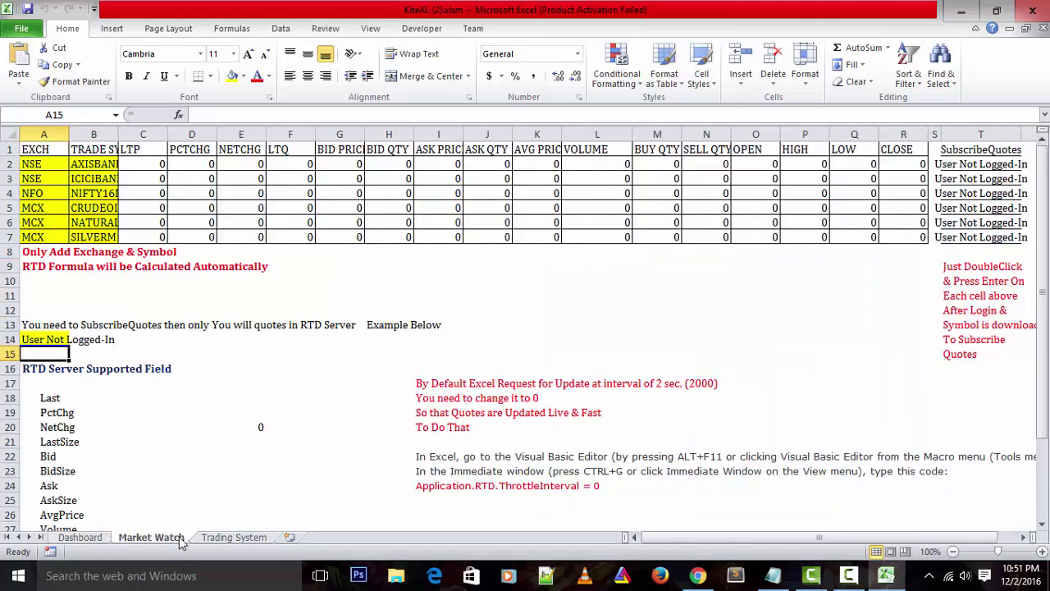
{"action": "left_click", "coordinate": [215, 538]}
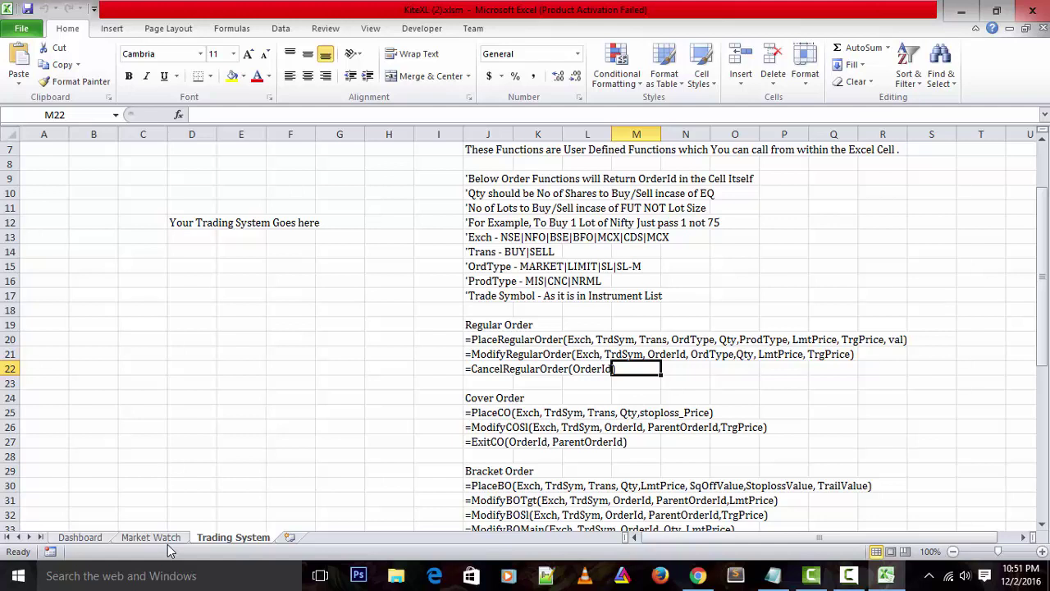
Inspect the =GetRTD formula in Market Watch cell H7, then return to Chrome's KiteXL Downloads page
{"action": "left_click", "coordinate": [152, 537]}
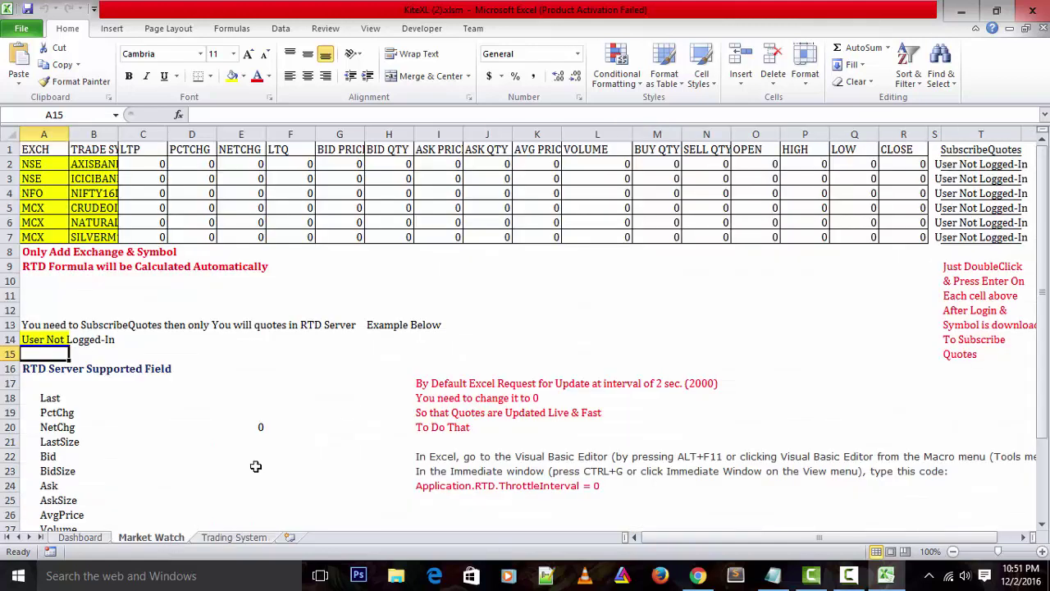
{"action": "left_click", "coordinate": [369, 236]}
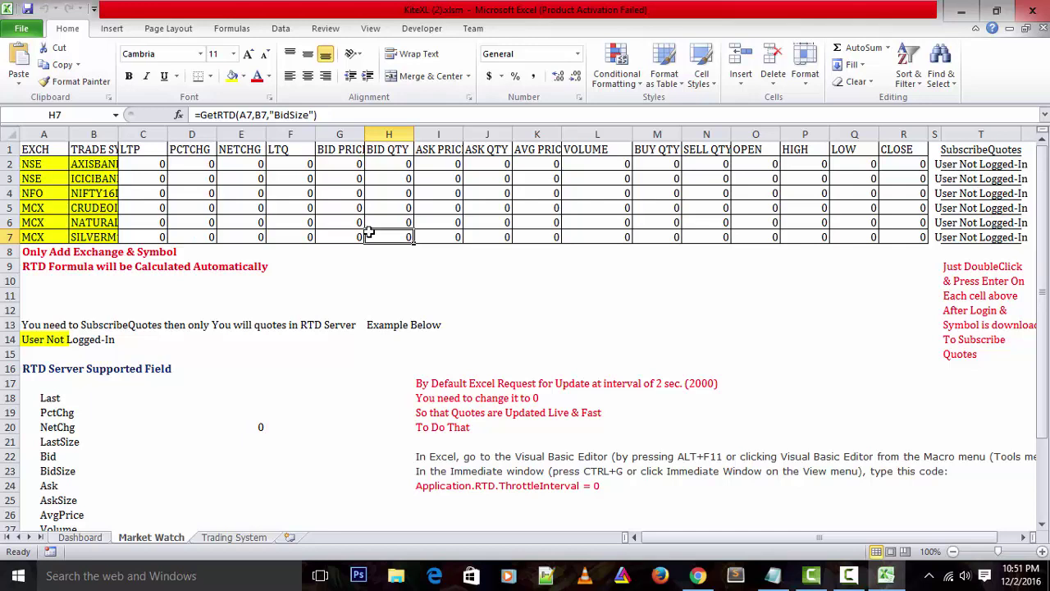
{"action": "left_click", "coordinate": [697, 575]}
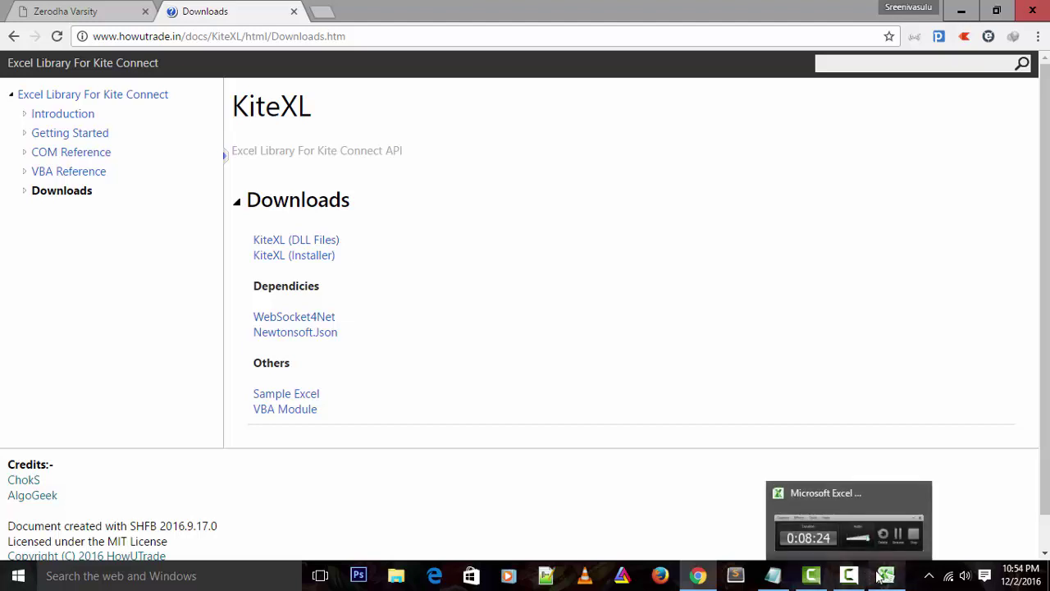
Back in Excel, review the Trading System sheet's OrdType notes and PlaceRegularOrder function list
{"action": "left_click", "coordinate": [841, 553]}
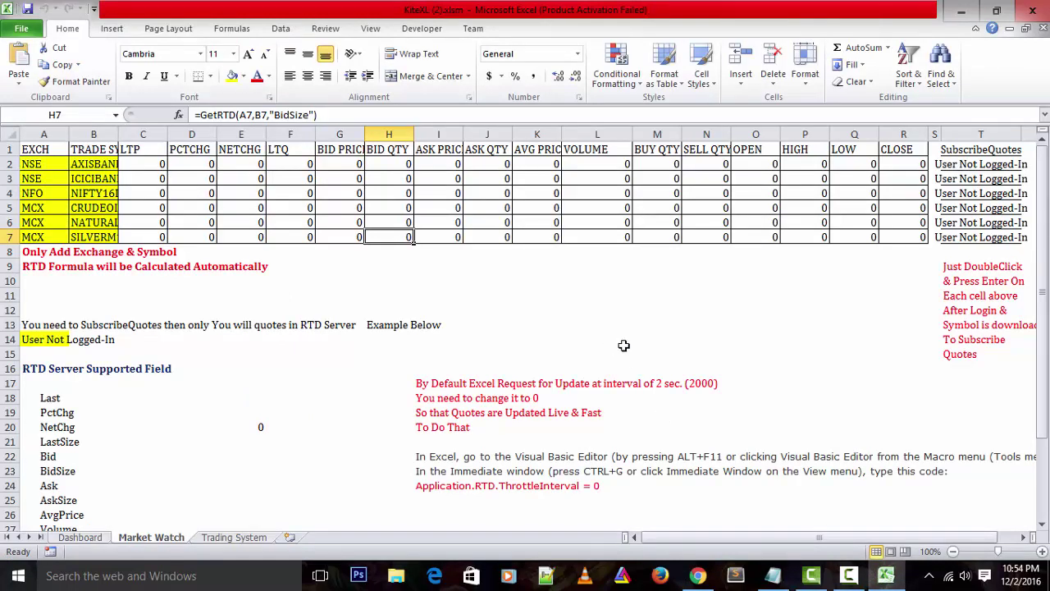
{"action": "left_click", "coordinate": [235, 537]}
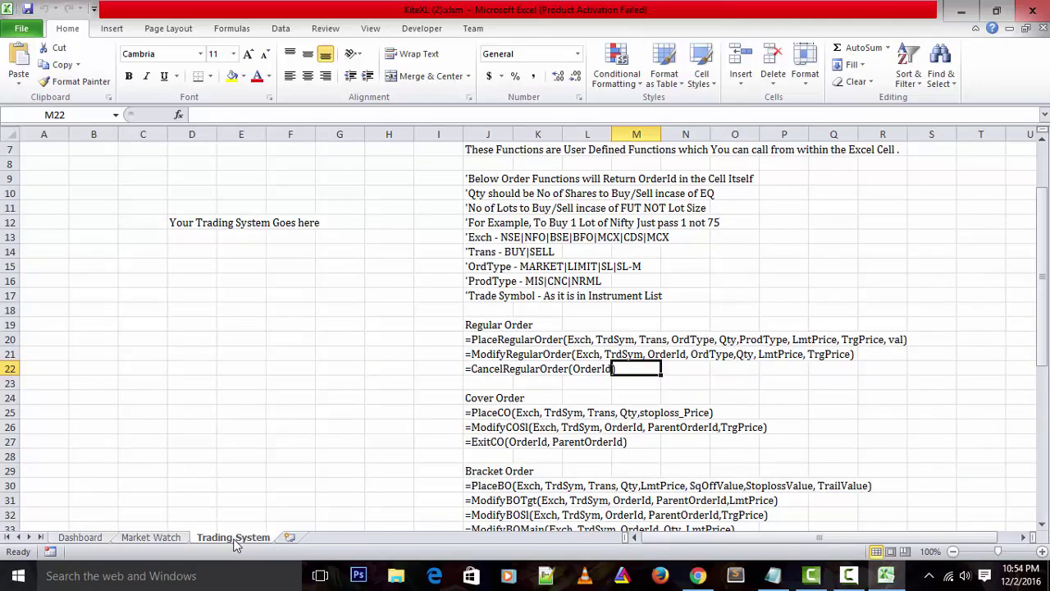
{"action": "left_click", "coordinate": [468, 266]}
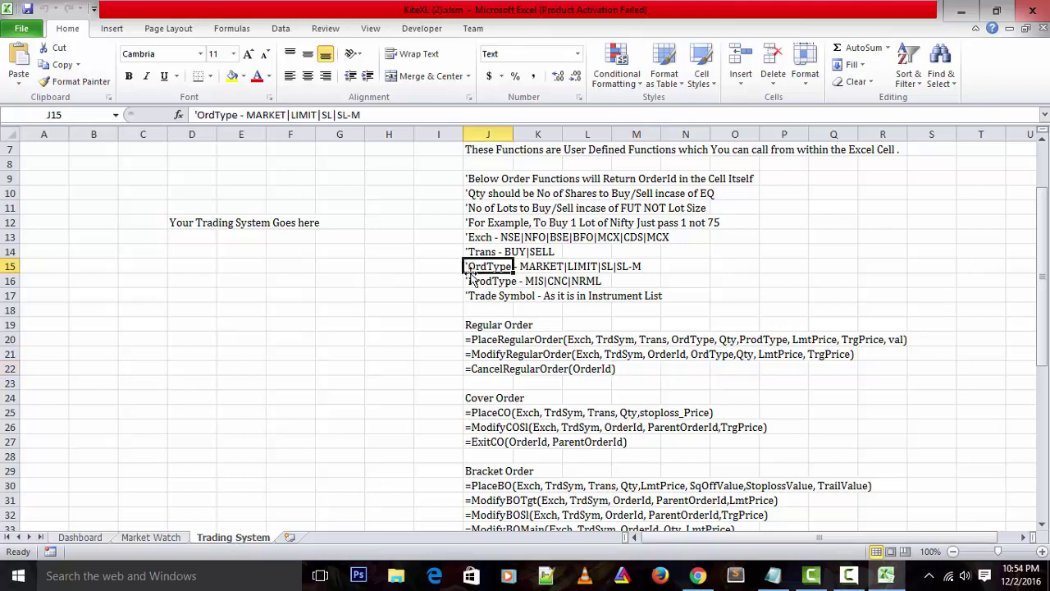
{"action": "scroll", "coordinate": [476, 278], "scroll_direction": "down", "scroll_amount": 2}
{"action": "scroll", "coordinate": [517, 353], "scroll_direction": "down", "scroll_amount": 4}
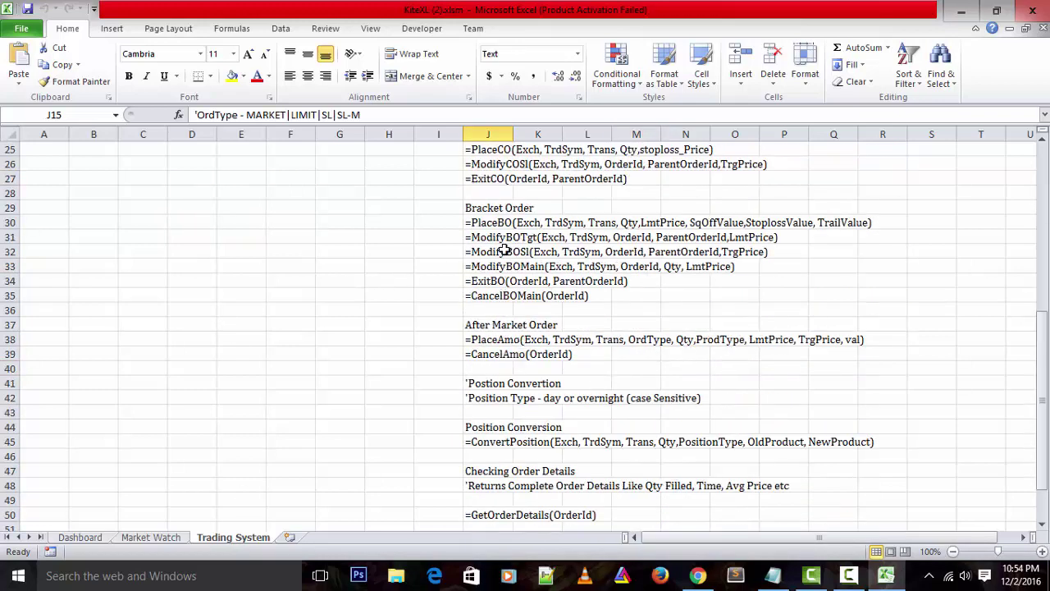
{"action": "scroll", "coordinate": [511, 402], "scroll_direction": "down", "scroll_amount": 3}
{"action": "scroll", "coordinate": [511, 385], "scroll_direction": "up", "scroll_amount": 9}
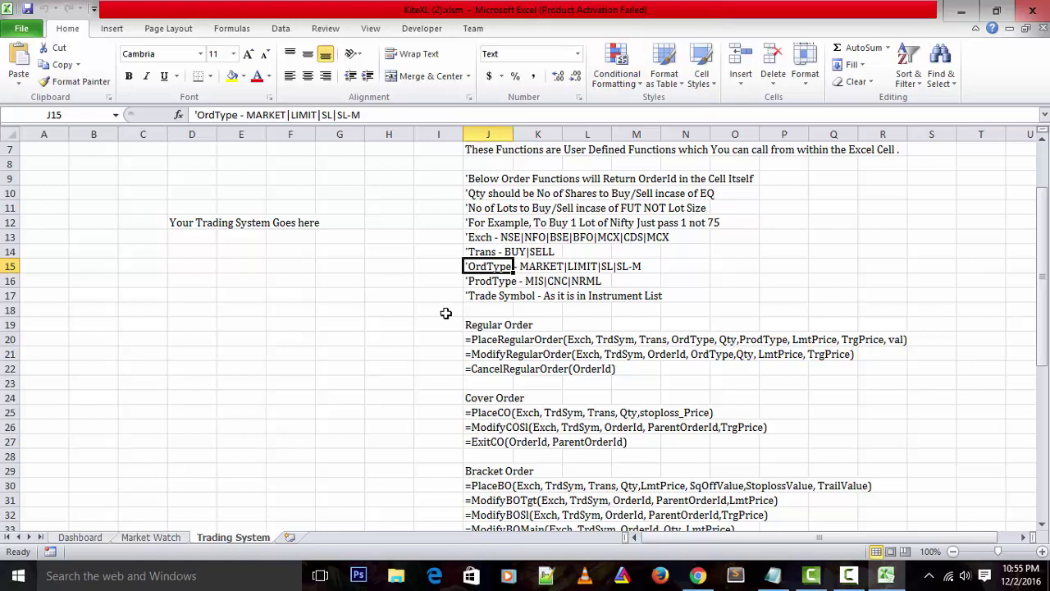
Show the Dashboard sheet and select its API Key cell G4 and API Secret cell G6
{"action": "left_click", "coordinate": [104, 539]}
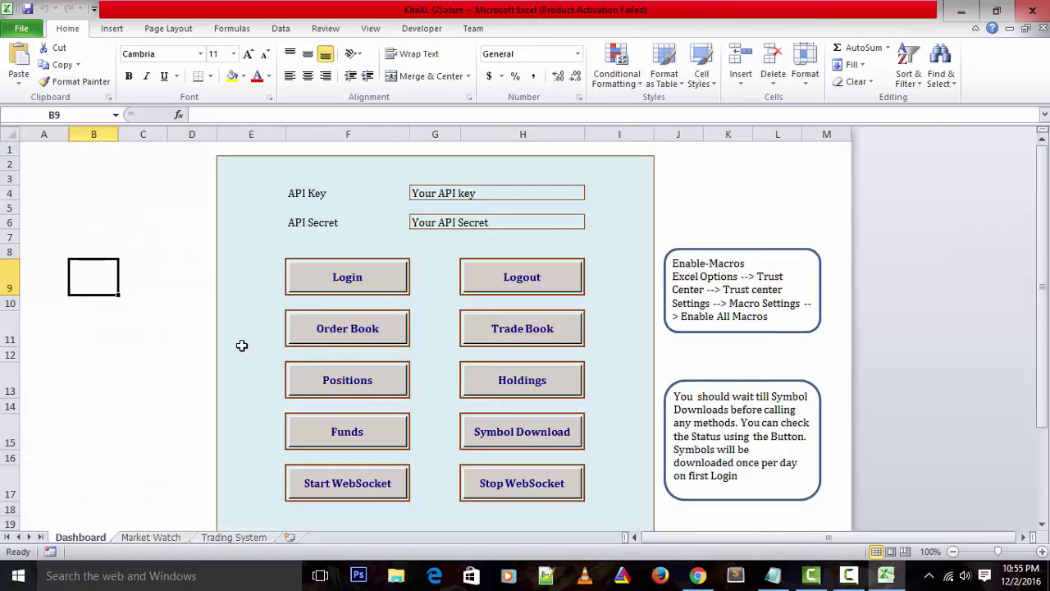
{"action": "scroll", "coordinate": [271, 357], "scroll_direction": "down", "scroll_amount": 3}
{"action": "scroll", "coordinate": [274, 359], "scroll_direction": "down", "scroll_amount": 5}
{"action": "scroll", "coordinate": [274, 360], "scroll_direction": "up", "scroll_amount": 9}
{"action": "left_click", "coordinate": [428, 194]}
{"action": "left_click", "coordinate": [449, 223]}
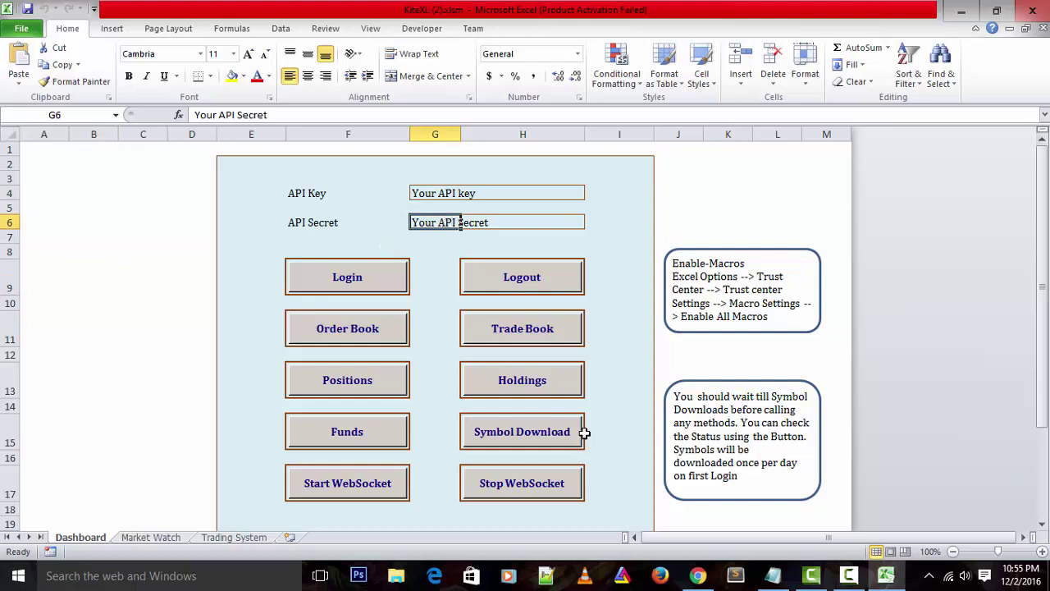
Sign in to the Kite Connect developer site and copy the AmibrokerPlugin API key
{"action": "left_click", "coordinate": [697, 575]}
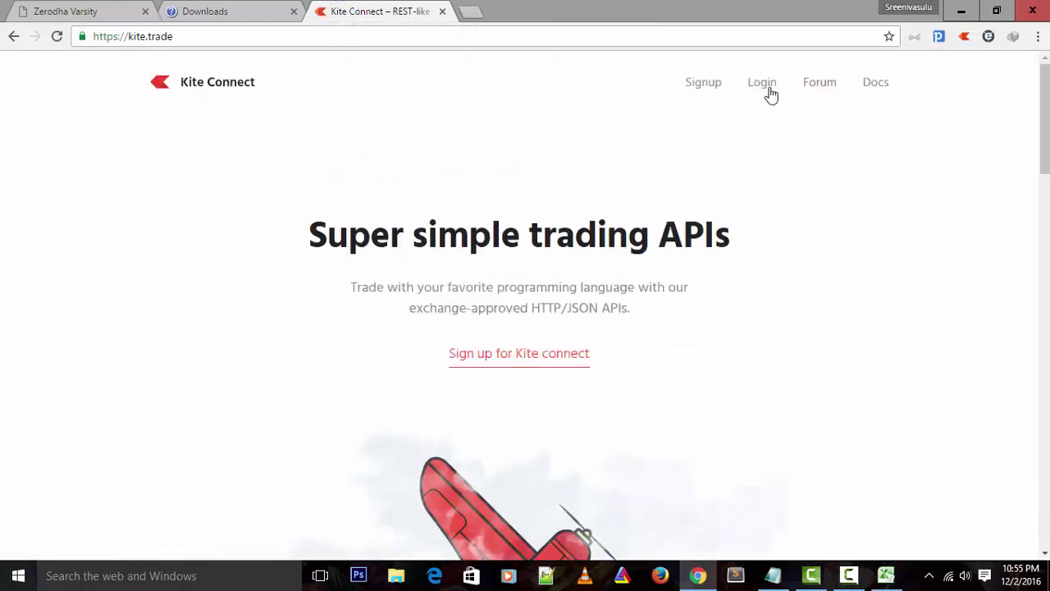
{"action": "left_click", "coordinate": [693, 86]}
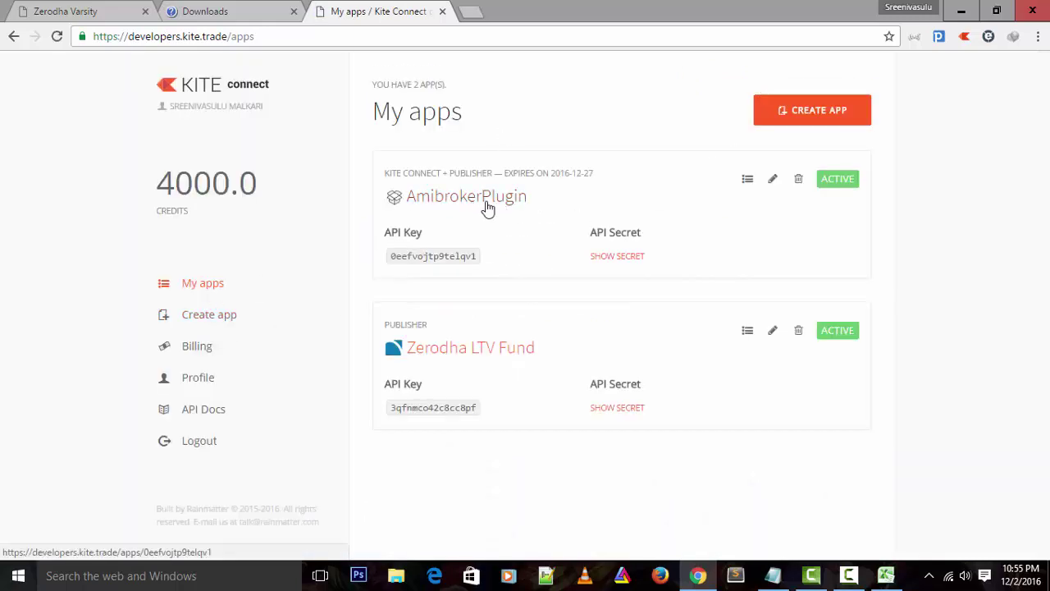
{"action": "double_click", "coordinate": [438, 257]}
{"action": "right_click", "coordinate": [440, 261]}
{"action": "left_click", "coordinate": [456, 272]}
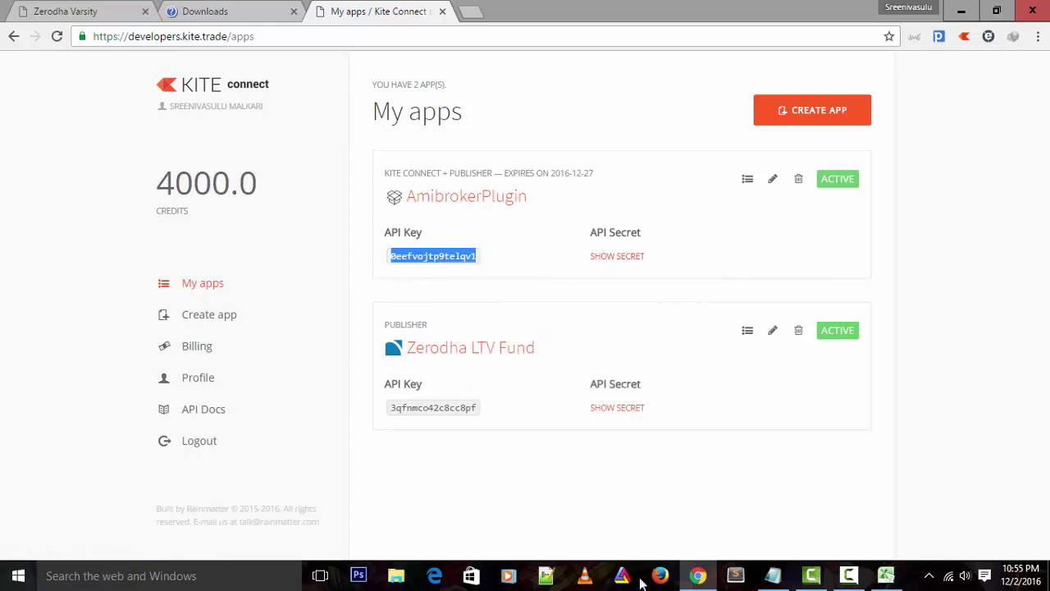
Reveal the AmibrokerPlugin app's API secret on the My apps page
{"action": "left_click", "coordinate": [604, 257]}
{"action": "double_click", "coordinate": [605, 254]}
{"action": "left_click", "coordinate": [585, 255]}
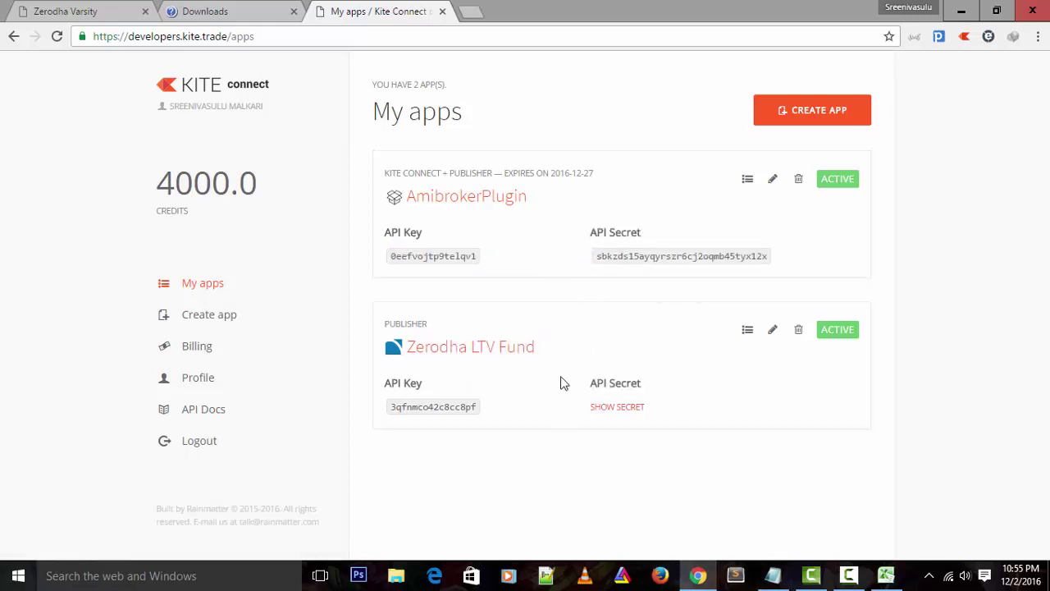
Paste the copied API key over the placeholder in Dashboard cell G4
{"action": "left_click", "coordinate": [886, 575]}
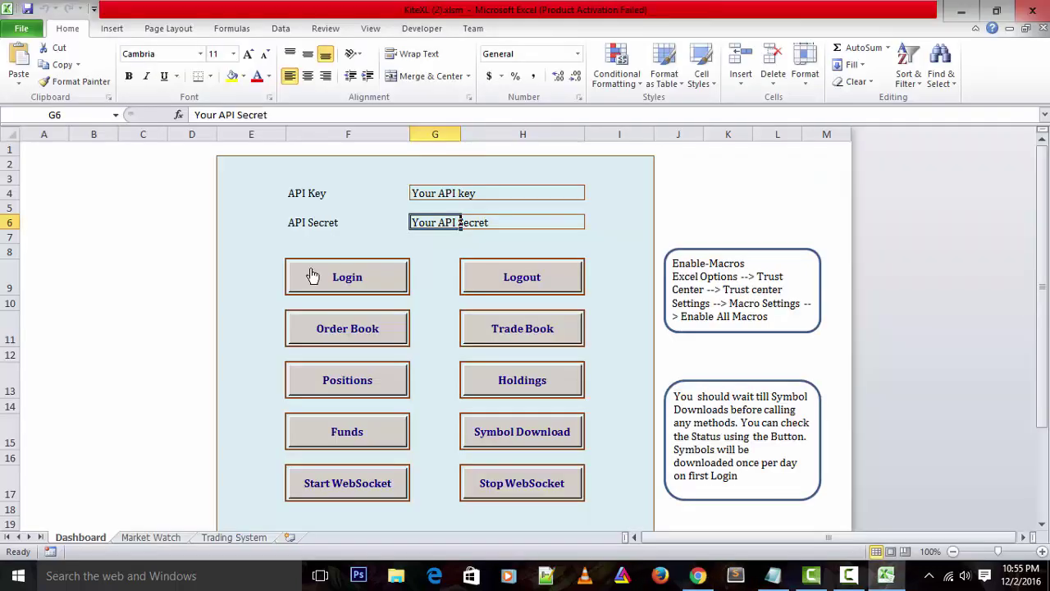
{"action": "left_click", "coordinate": [466, 194]}
{"action": "double_click", "coordinate": [441, 193]}
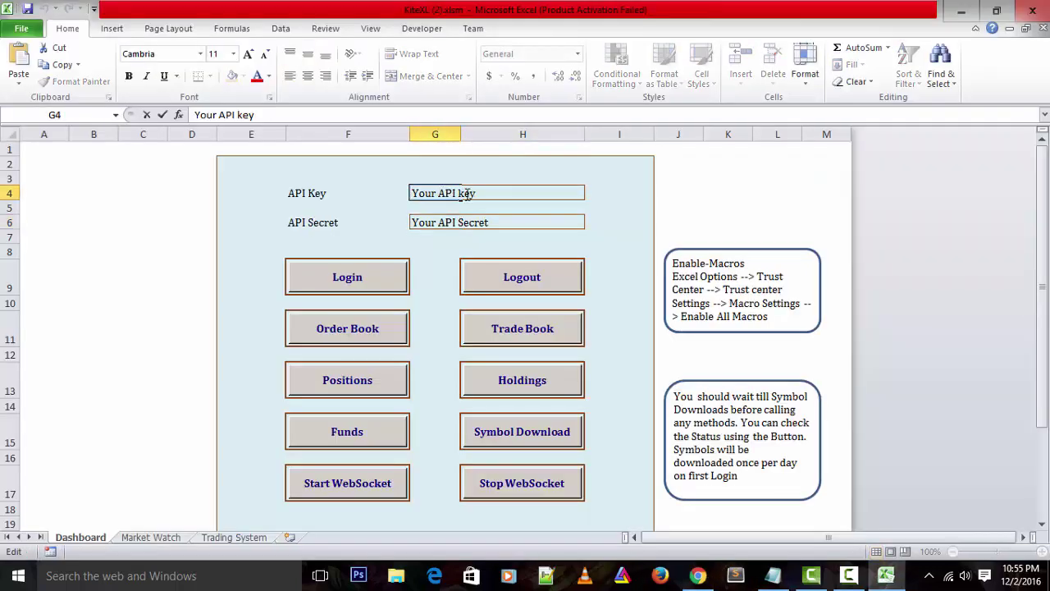
{"action": "key", "text": "End"}
{"action": "key", "text": "shift+Home"}
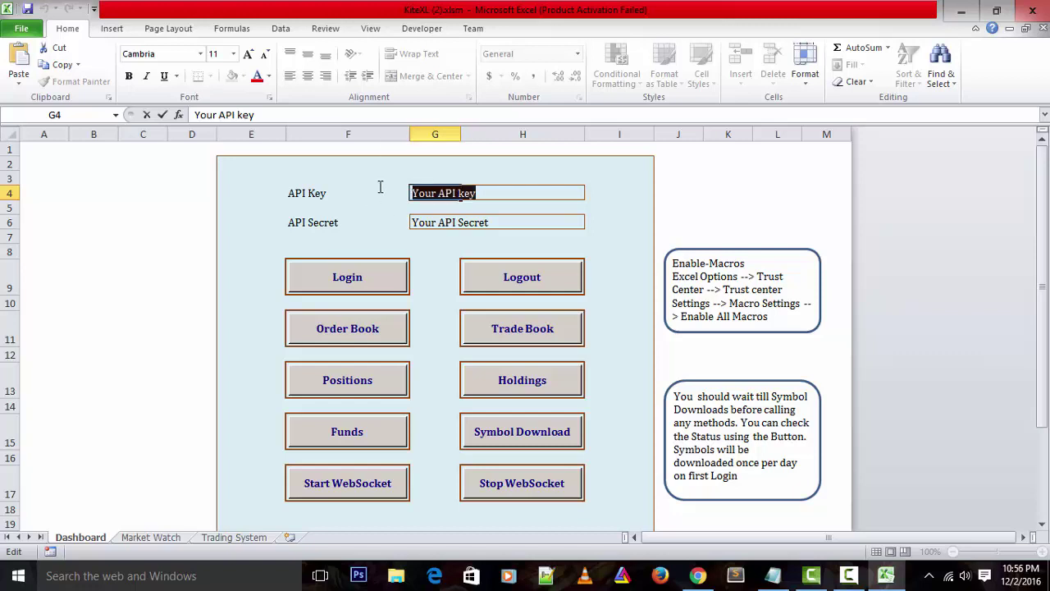
{"action": "key", "text": "ctrl+v"}
{"action": "left_click", "coordinate": [472, 222]}
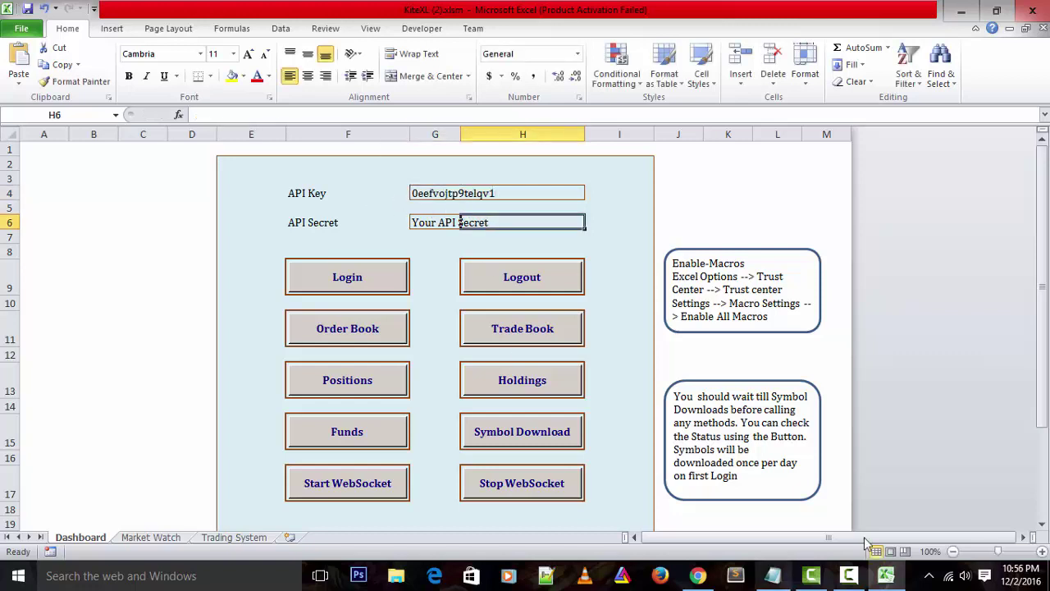
Copy the revealed AmibrokerPlugin API secret from the My apps page in Chrome
{"action": "left_click", "coordinate": [696, 575]}
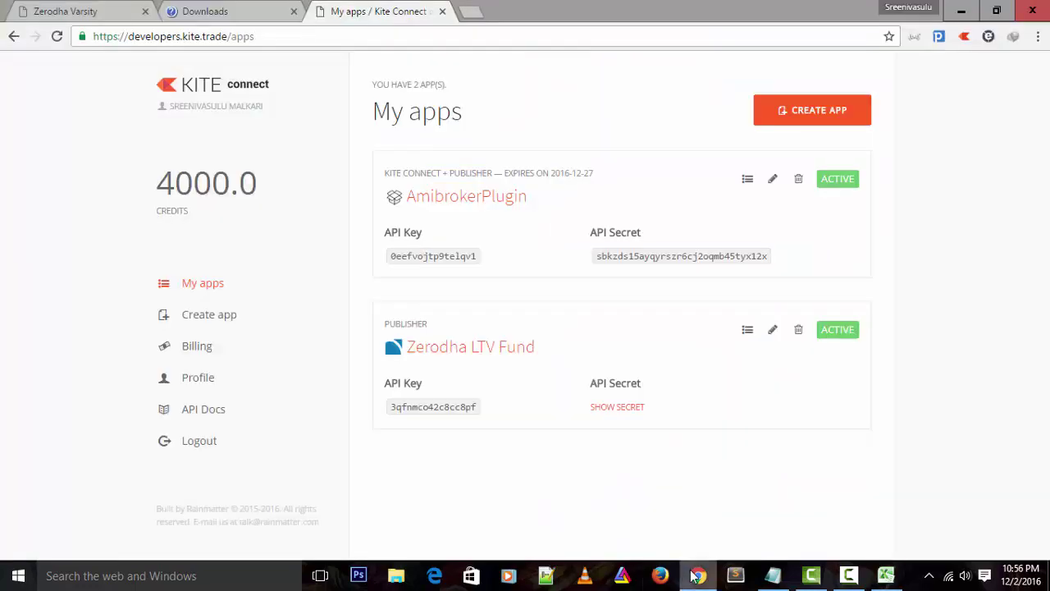
{"action": "double_click", "coordinate": [647, 257]}
{"action": "right_click", "coordinate": [648, 259]}
{"action": "left_click", "coordinate": [684, 269]}
{"action": "left_click", "coordinate": [238, 11]}
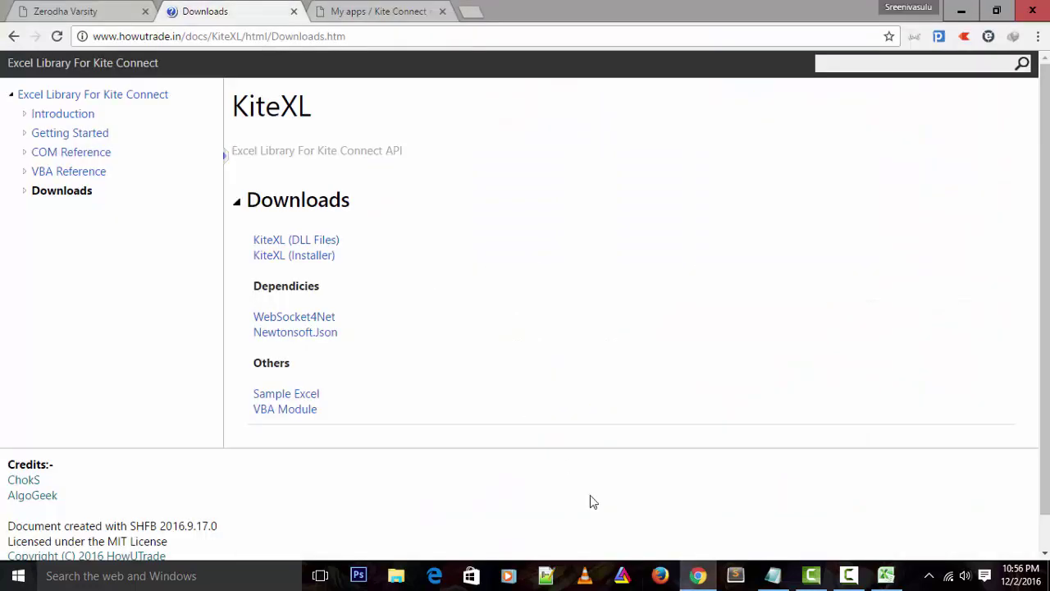
Replace the placeholder secret in cell G6 with the pasted API secret
{"action": "left_click", "coordinate": [886, 575]}
{"action": "double_click", "coordinate": [426, 223]}
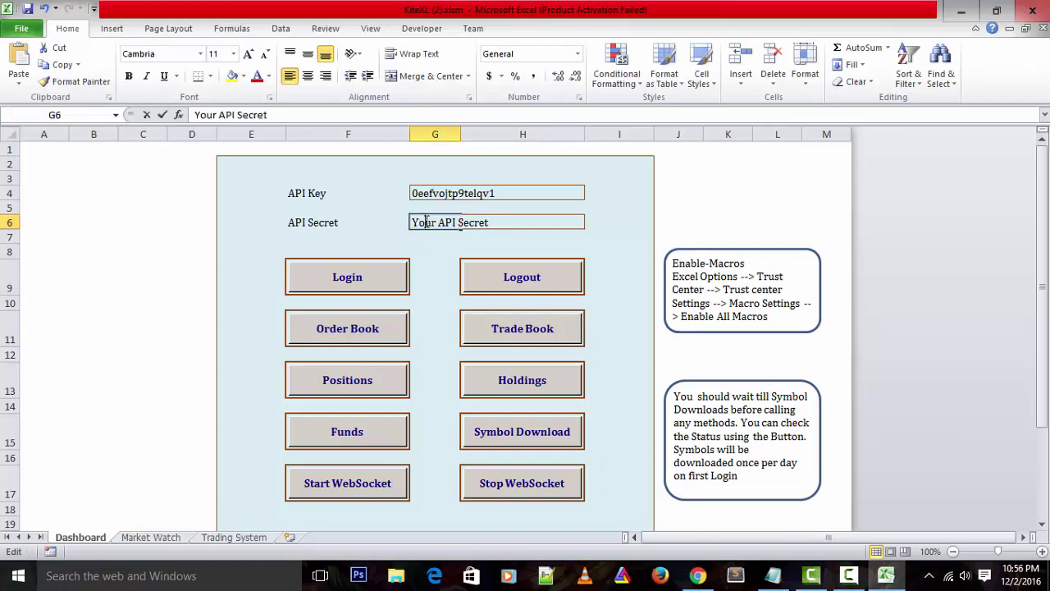
{"action": "left_click_drag", "start_coordinate": [412, 223], "coordinate": [495, 231]}
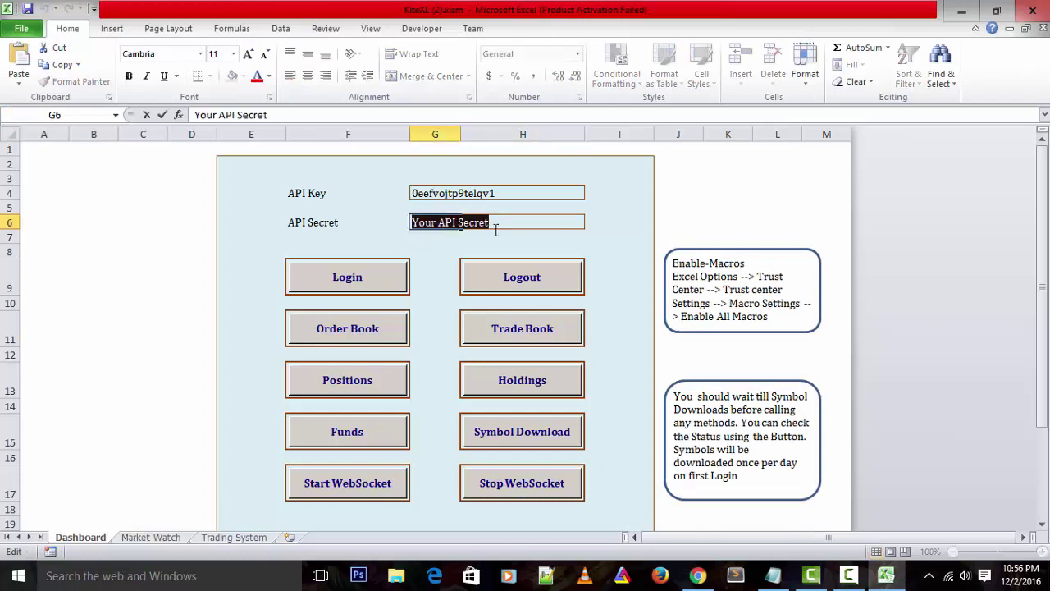
{"action": "key", "text": "ctrl+v"}
{"action": "key", "text": "Return"}
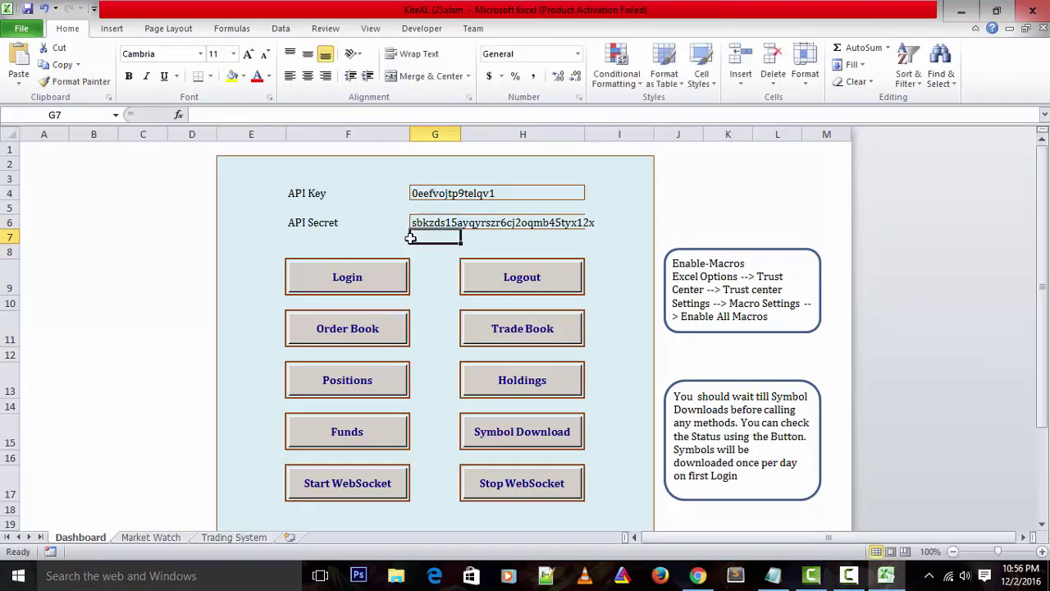
{"action": "scroll", "coordinate": [400, 232], "scroll_direction": "down", "scroll_amount": 3}
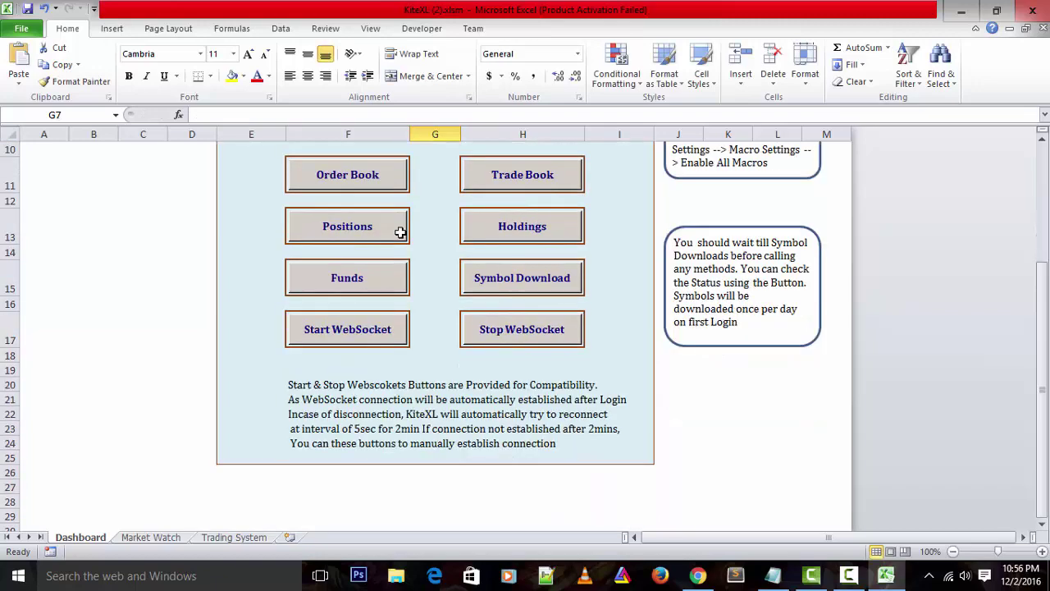
{"action": "scroll", "coordinate": [400, 232], "scroll_direction": "up", "scroll_amount": 3}
{"action": "scroll", "coordinate": [463, 200], "scroll_direction": "down", "scroll_amount": 2}
{"action": "scroll", "coordinate": [462, 200], "scroll_direction": "up", "scroll_amount": 2}
{"action": "scroll", "coordinate": [459, 200], "scroll_direction": "down", "scroll_amount": 2}
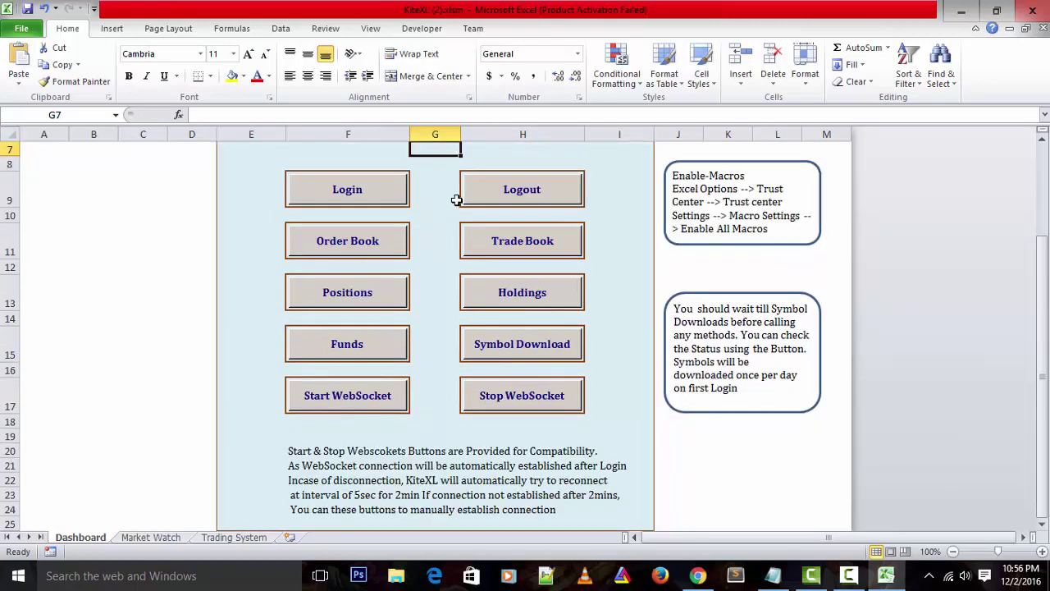
Attempt the Kite login with the user ID, password and security answers; access is denied
{"action": "left_click", "coordinate": [376, 196]}
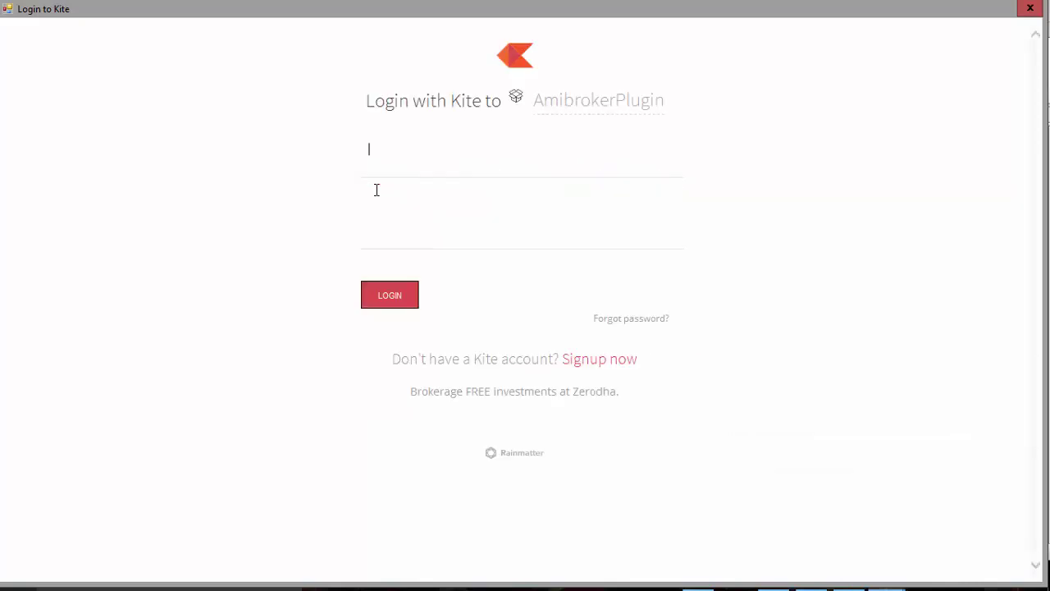
{"action": "key", "text": "Tab"}
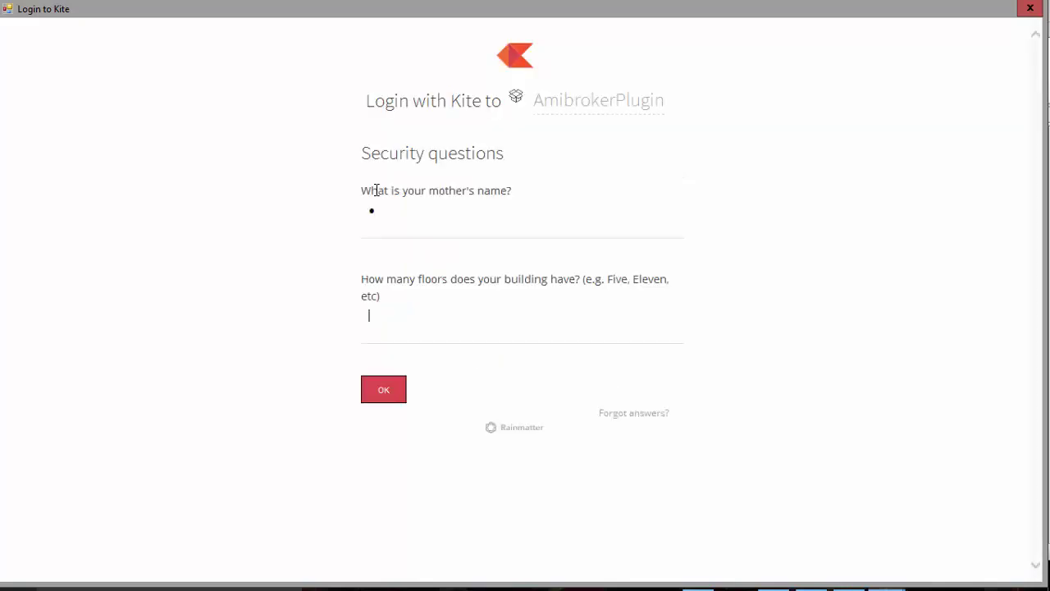
{"action": "left_click", "coordinate": [383, 389]}
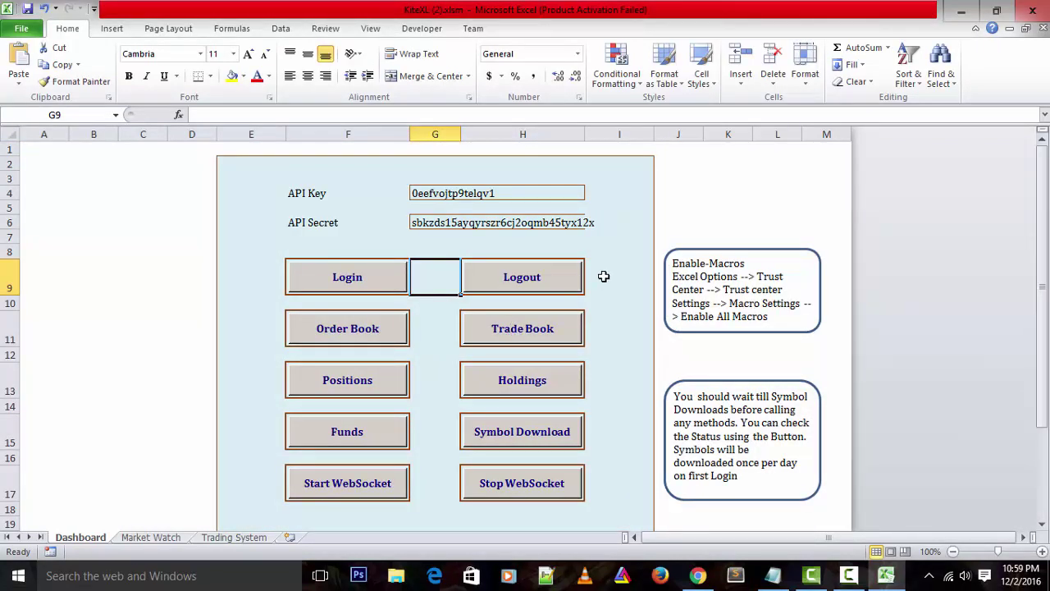
Keep Trust Center macro settings at 'Enable all macros' and close Excel Options
{"action": "left_click", "coordinate": [21, 31]}
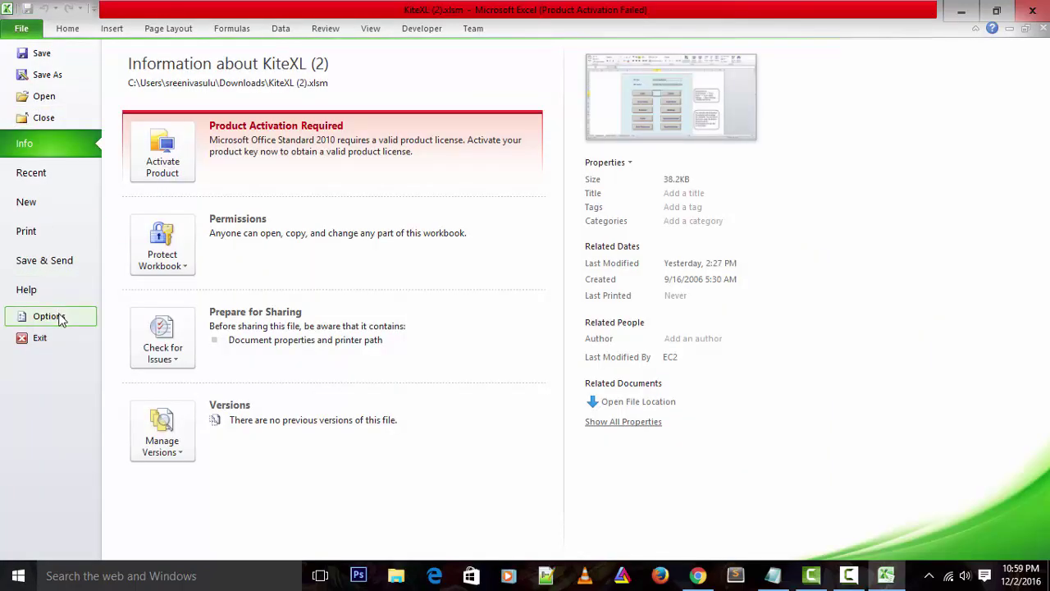
{"action": "left_click", "coordinate": [23, 317]}
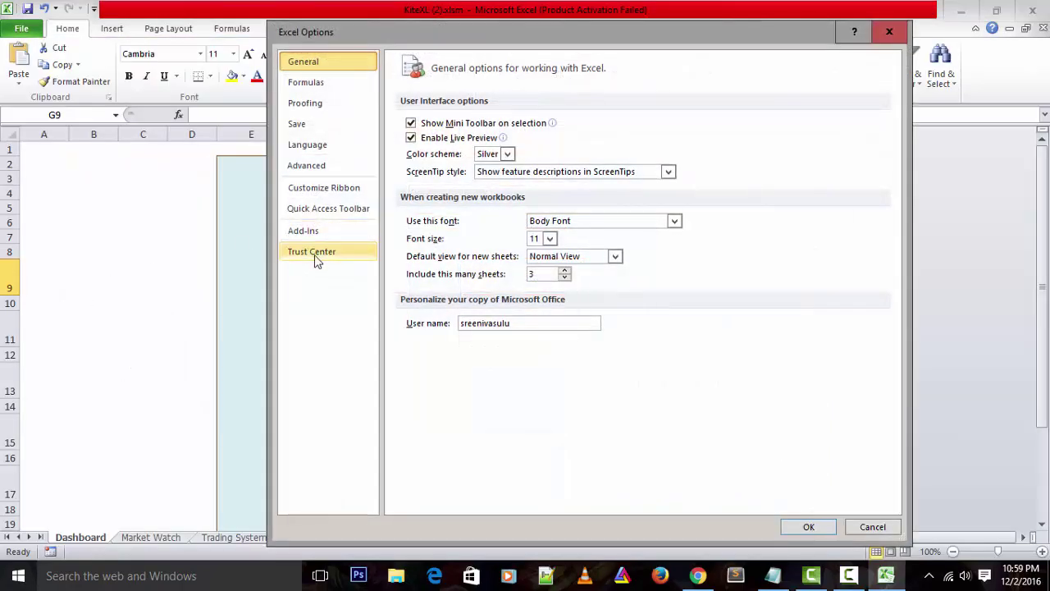
{"action": "left_click", "coordinate": [317, 259]}
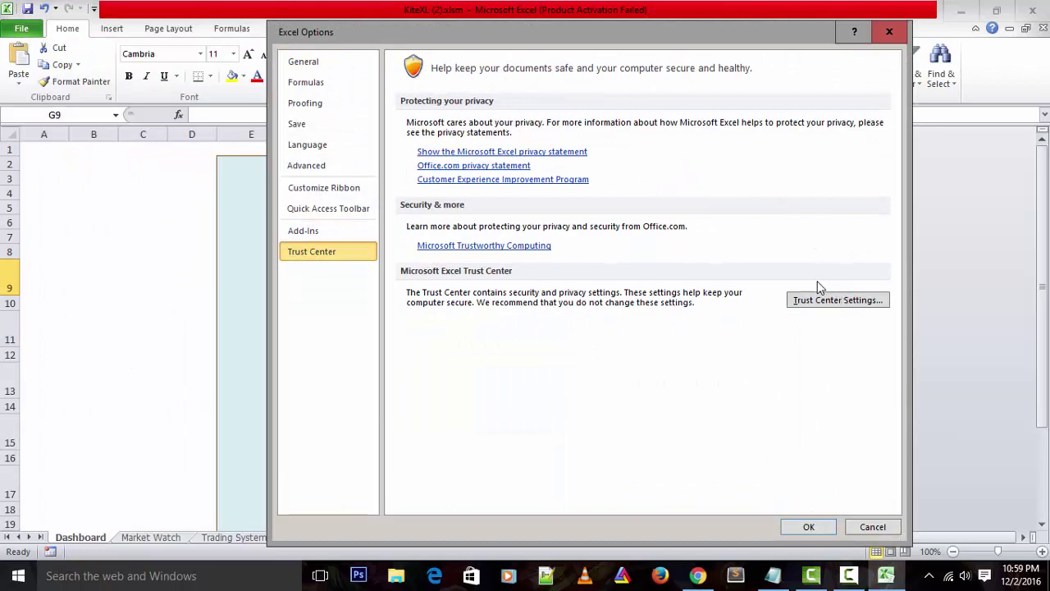
{"action": "left_click", "coordinate": [837, 301]}
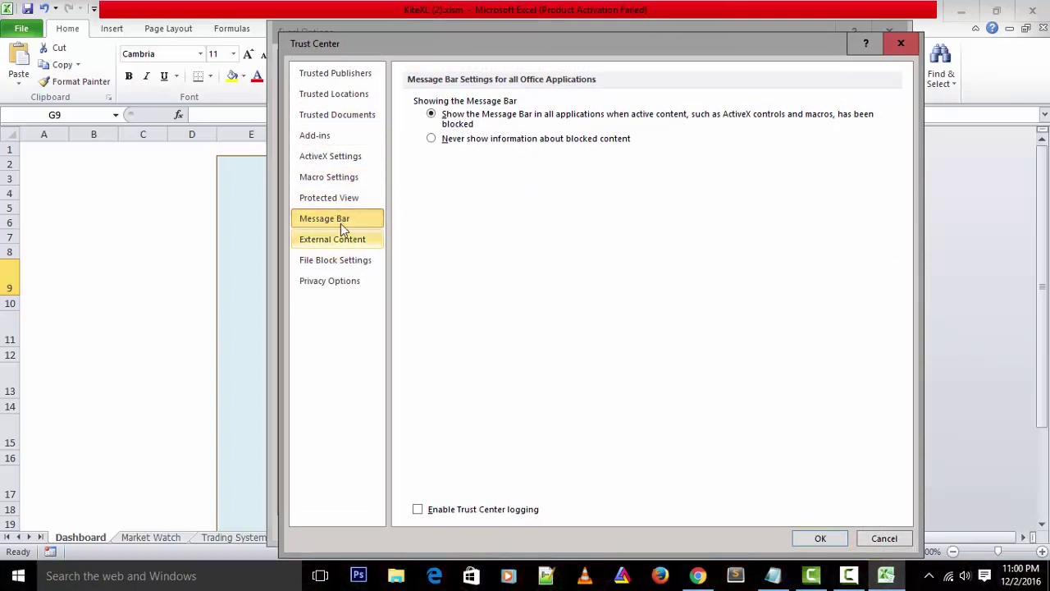
{"action": "left_click", "coordinate": [336, 180]}
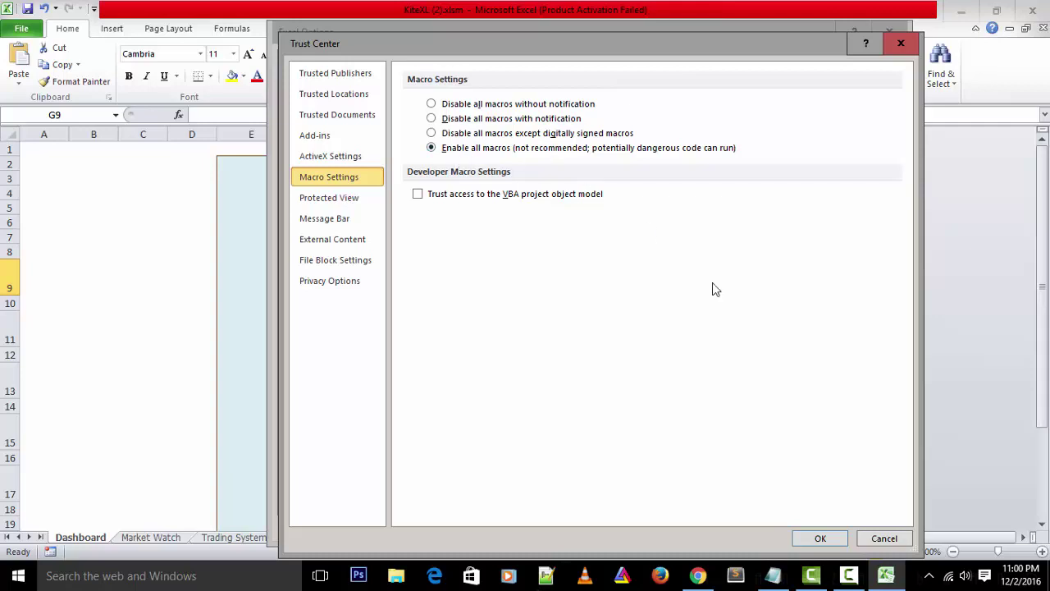
{"action": "left_click", "coordinate": [821, 538]}
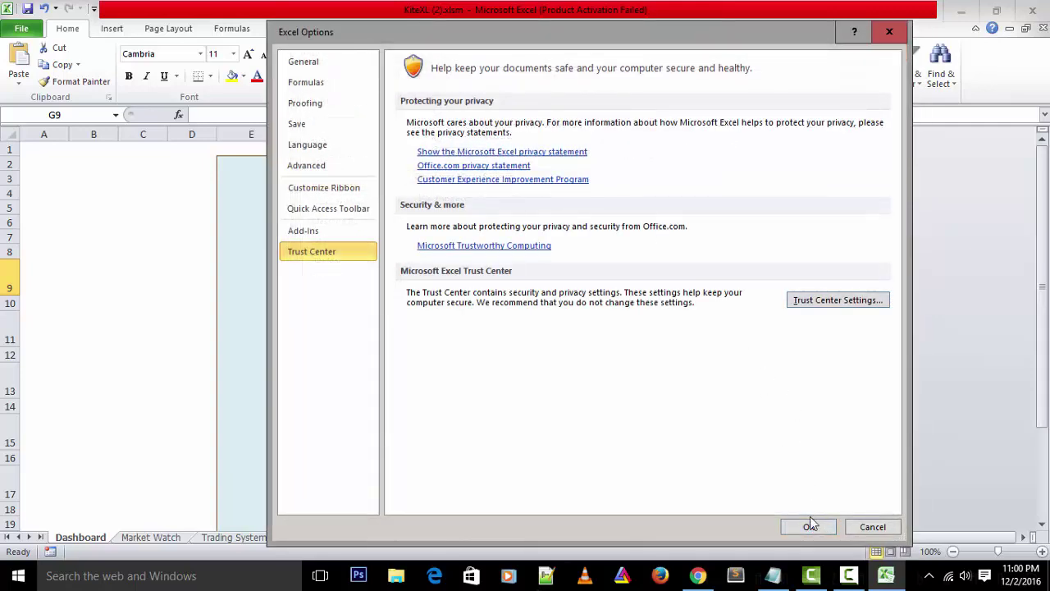
{"action": "left_click", "coordinate": [809, 525]}
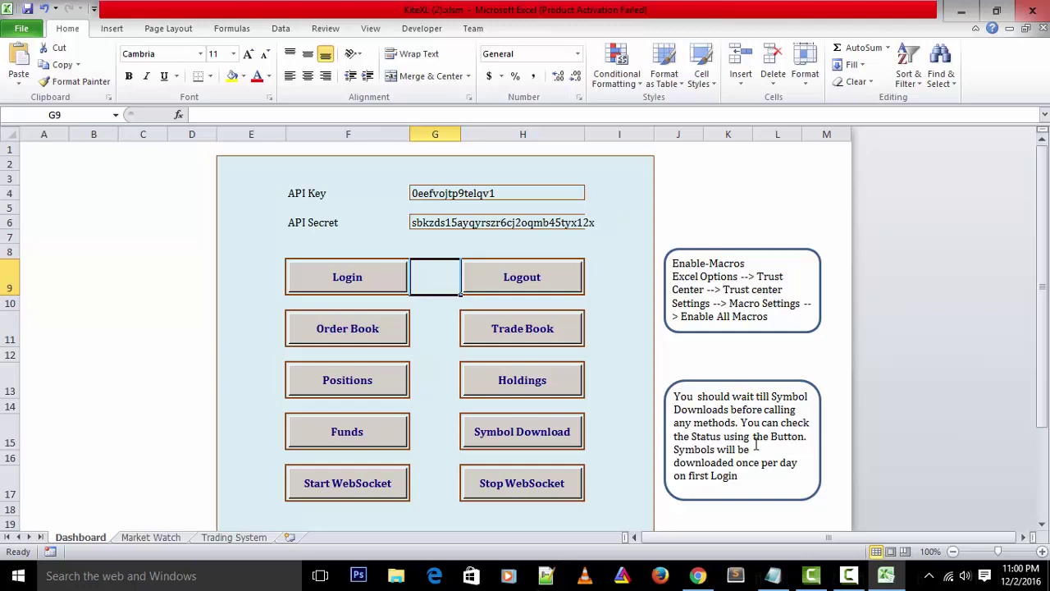
{"action": "scroll", "coordinate": [607, 267], "scroll_direction": "down", "scroll_amount": 1}
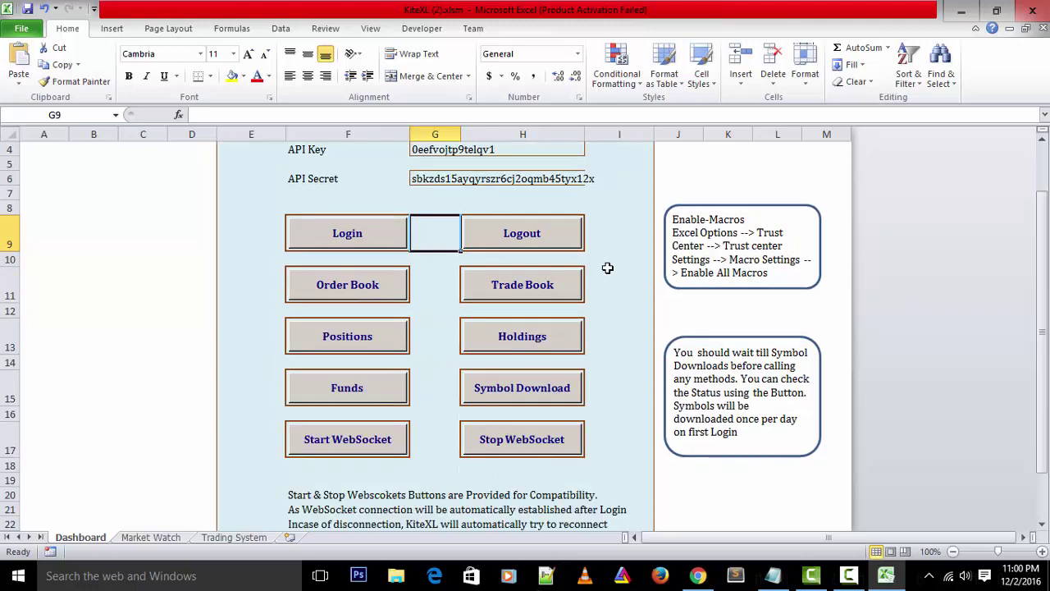
{"action": "left_click", "coordinate": [347, 294]}
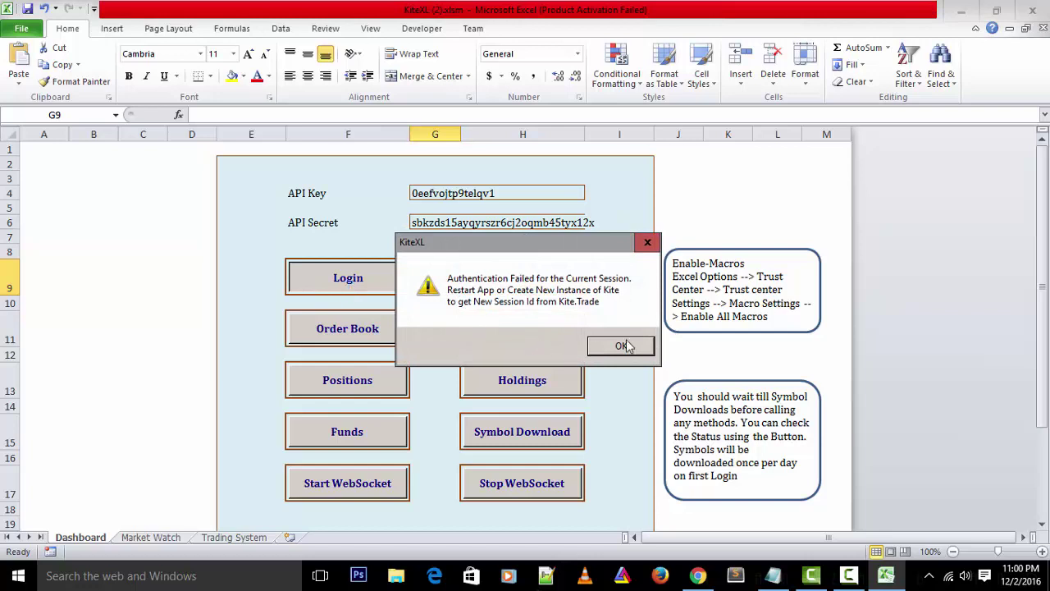
{"action": "left_click", "coordinate": [625, 342]}
{"action": "left_click", "coordinate": [397, 372]}
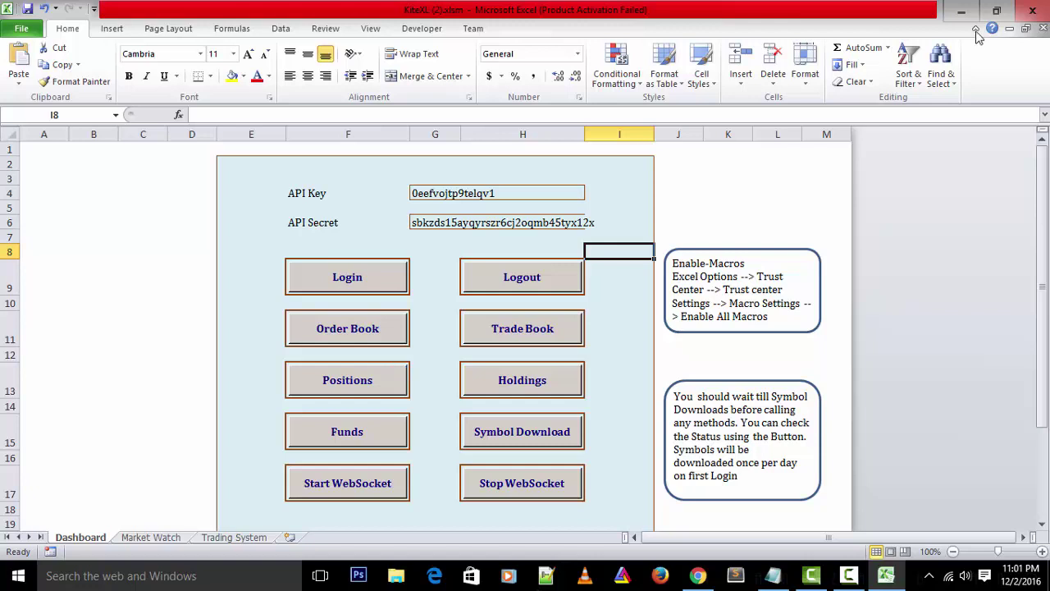
{"action": "scroll", "coordinate": [676, 242], "scroll_direction": "down", "scroll_amount": 2}
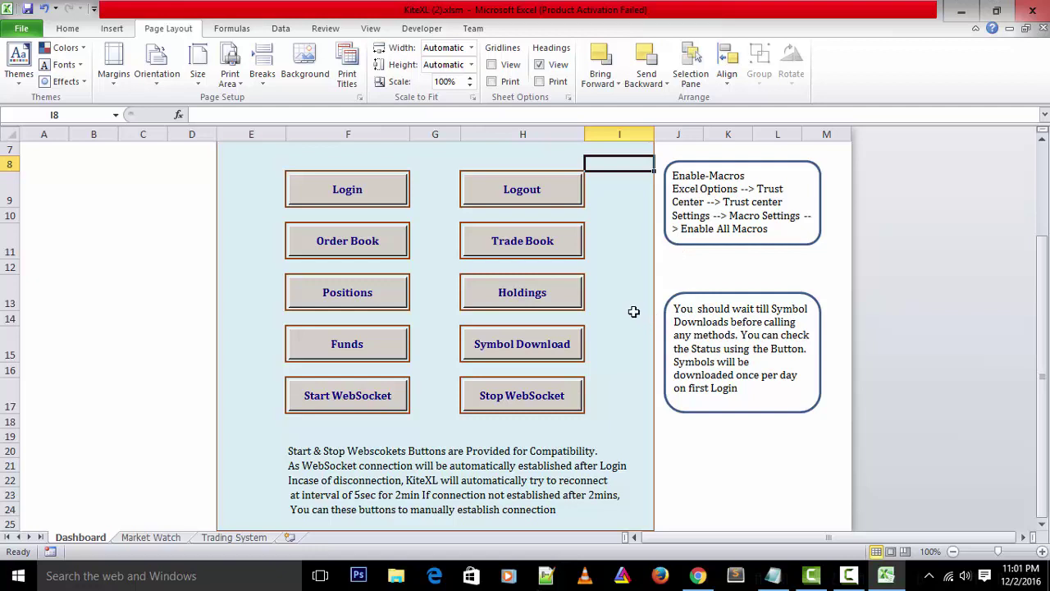
Run Symbol Download, dismissing 'Symbol Not Downloaded' and then the 'Symbol Downloaded' message
{"action": "left_click", "coordinate": [542, 354]}
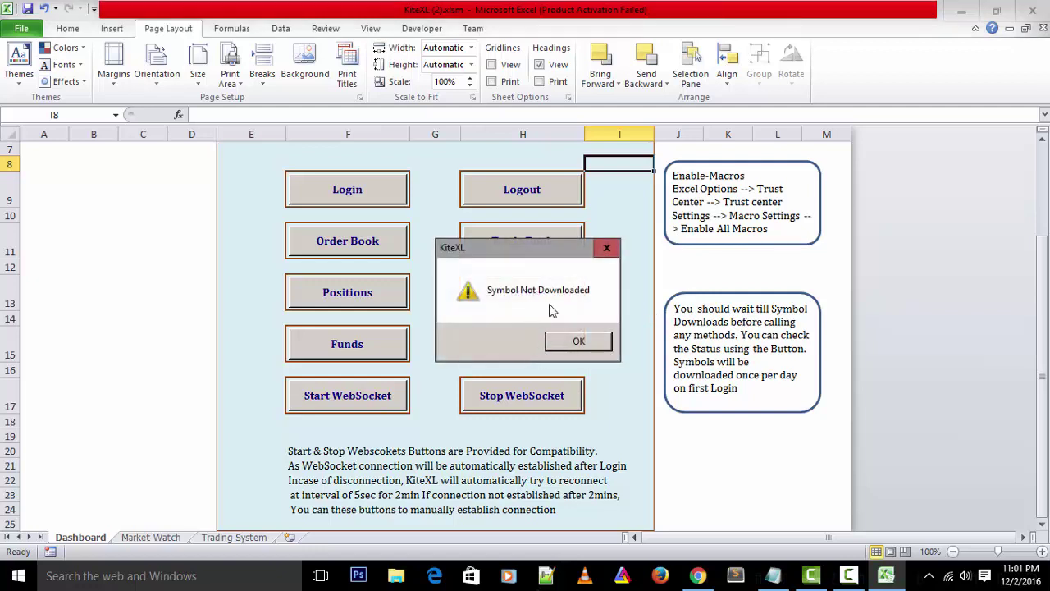
{"action": "left_click", "coordinate": [579, 342]}
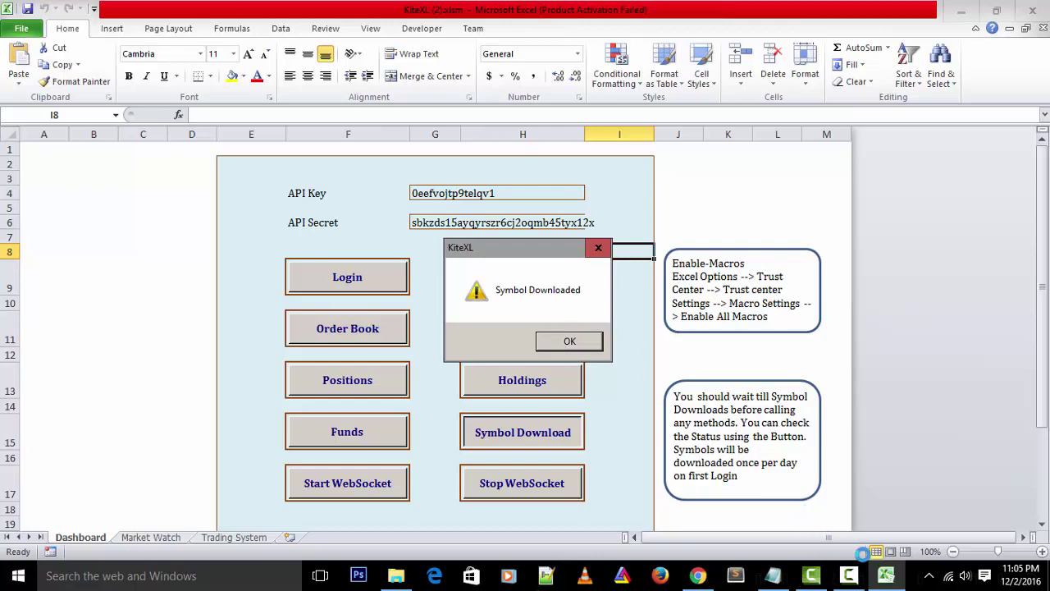
{"action": "left_click", "coordinate": [582, 342]}
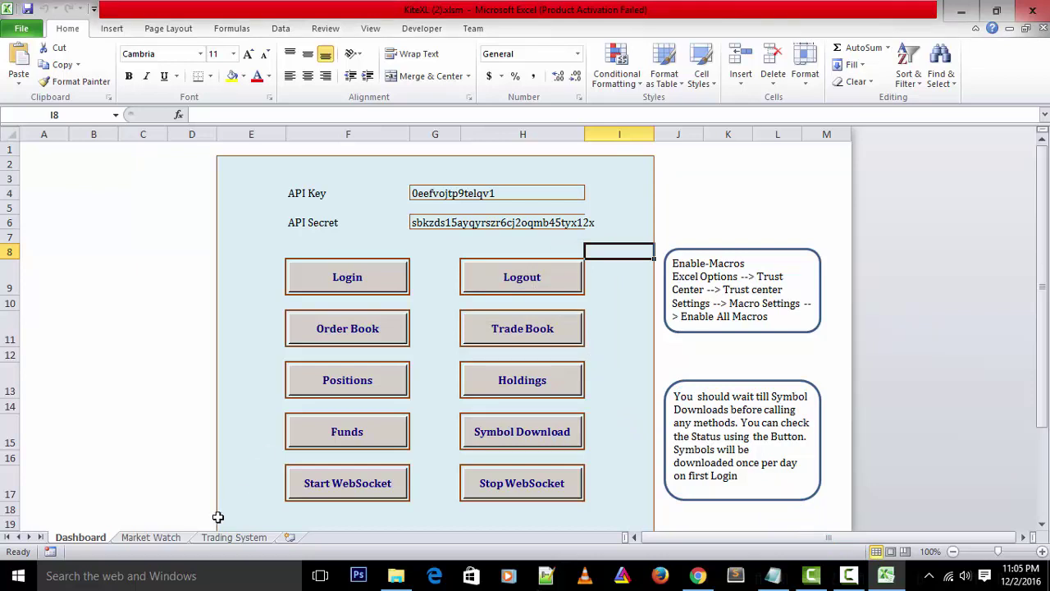
Open the Market Watch sheet and inspect row 7's GetRTD formula and trade symbol cell B7
{"action": "left_click", "coordinate": [149, 541]}
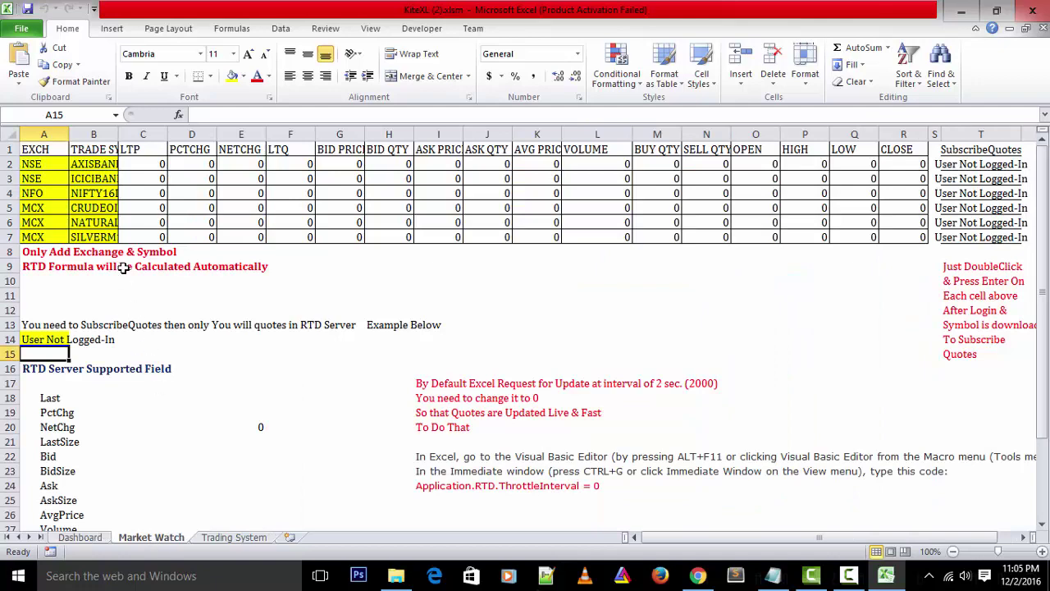
{"action": "left_click", "coordinate": [203, 235]}
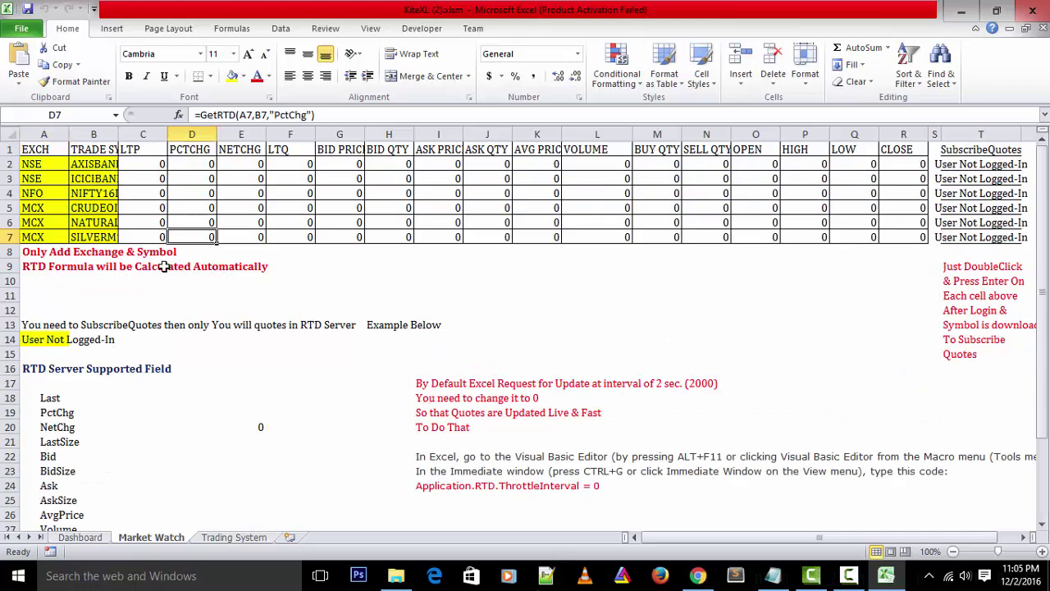
{"action": "left_click_drag", "start_coordinate": [54, 237], "coordinate": [976, 226]}
{"action": "left_click", "coordinate": [89, 236]}
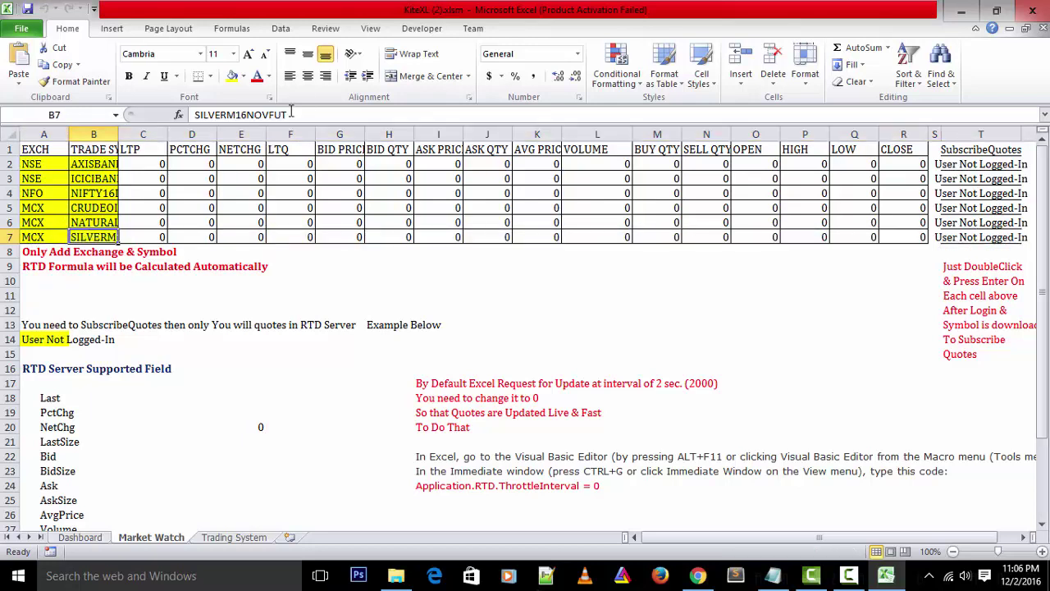
Change B7's symbol from SILVERM16NOVFUT to CRUDEOIL16DECFUT using AutoComplete
{"action": "left_click", "coordinate": [300, 115]}
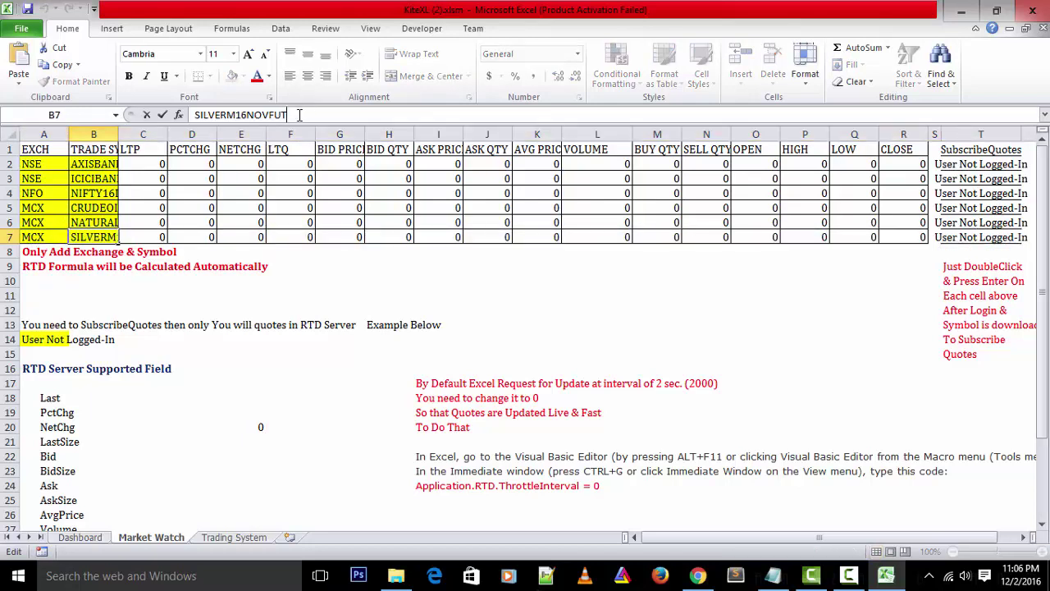
{"action": "key", "text": "BackSpace"}
{"action": "key", "text": "BackSpace"}
{"action": "key", "text": "BackSpace"}
{"action": "key", "text": "BackSpace"}
{"action": "key", "text": "BackSpace"}
{"action": "key", "text": "BackSpace"}
{"action": "key", "text": "BackSpace"}
{"action": "key", "text": "BackSpace"}
{"action": "key", "text": "BackSpace"}
{"action": "key", "text": "BackSpace"}
{"action": "key", "text": "BackSpace"}
{"action": "key", "text": "BackSpace"}
{"action": "key", "text": "BackSpace"}
{"action": "key", "text": "BackSpace"}
{"action": "key", "text": "BackSpace"}
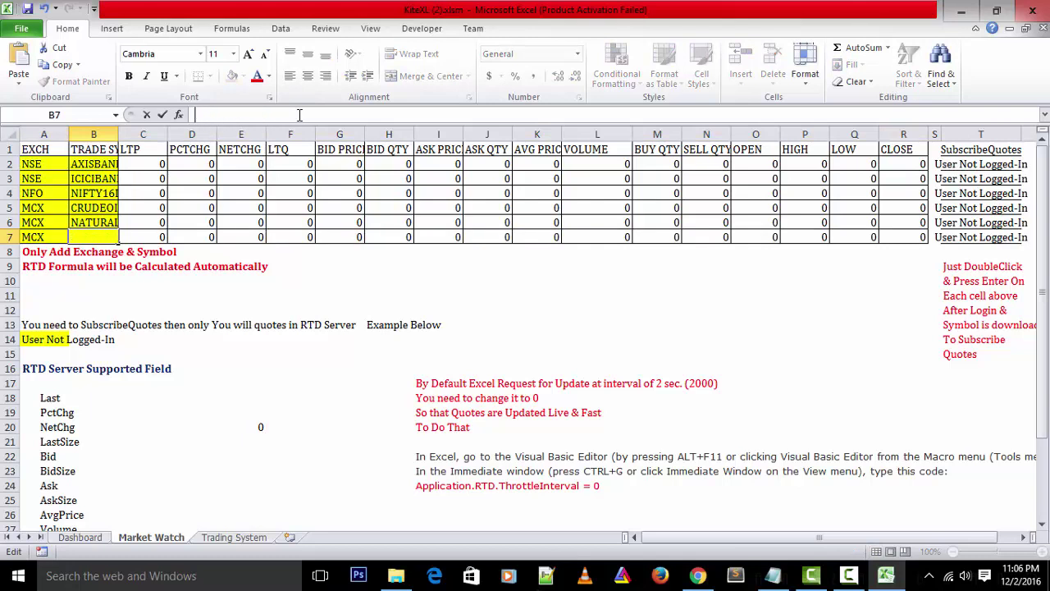
{"action": "type", "text": "crudeOIL16DECFUT"}
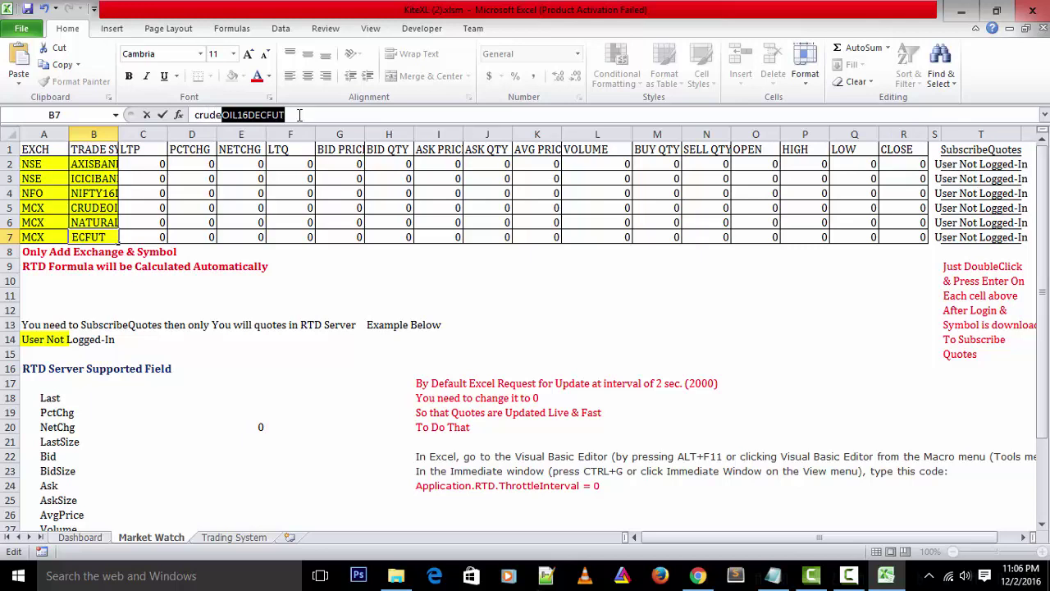
{"action": "key", "text": "Return"}
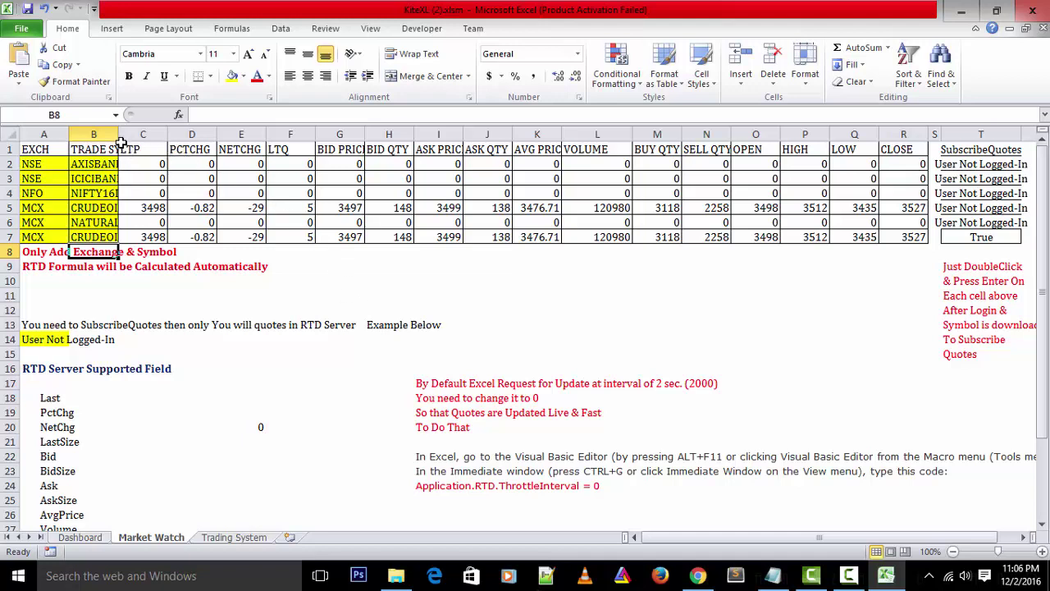
Widen column B so symbols like CRUDEOIL16DECFUT display in full
{"action": "left_click_drag", "start_coordinate": [120, 136], "coordinate": [173, 133]}
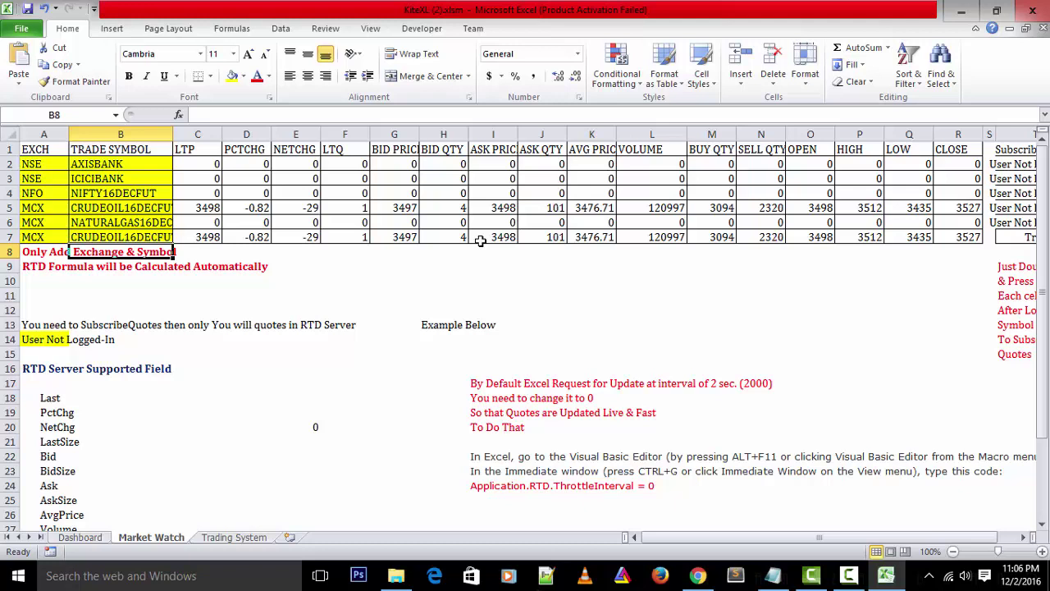
{"action": "scroll", "coordinate": [445, 379], "scroll_direction": "down", "scroll_amount": 1}
{"action": "scroll", "coordinate": [445, 378], "scroll_direction": "up", "scroll_amount": 1}
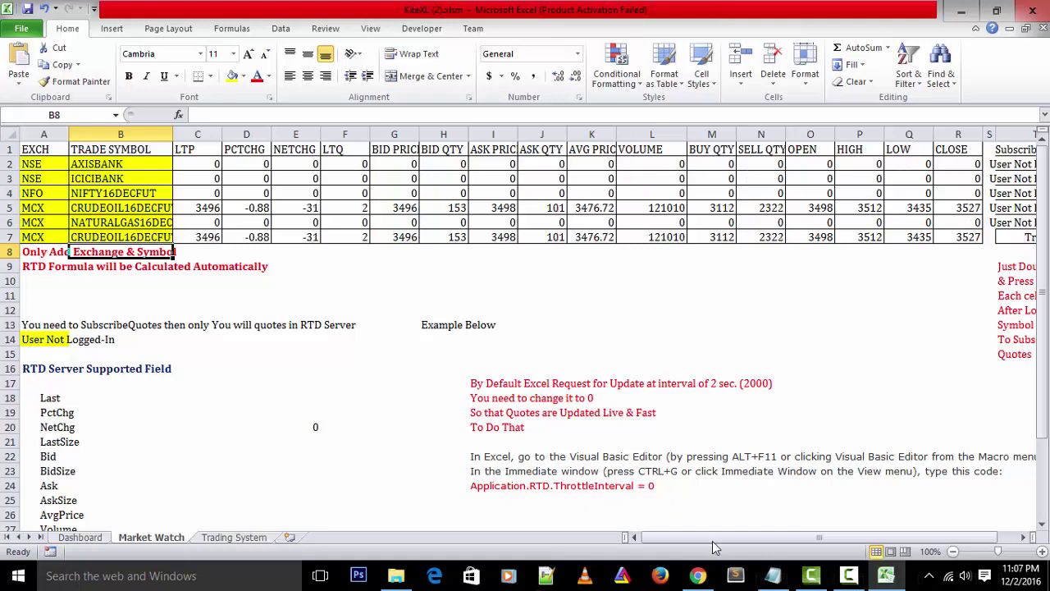
{"action": "mouse_move", "coordinate": [715, 535]}
{"action": "left_mouse_down"}
{"action": "mouse_move", "coordinate": [785, 535]}
{"action": "mouse_move", "coordinate": [722, 540]}
{"action": "left_mouse_up"}
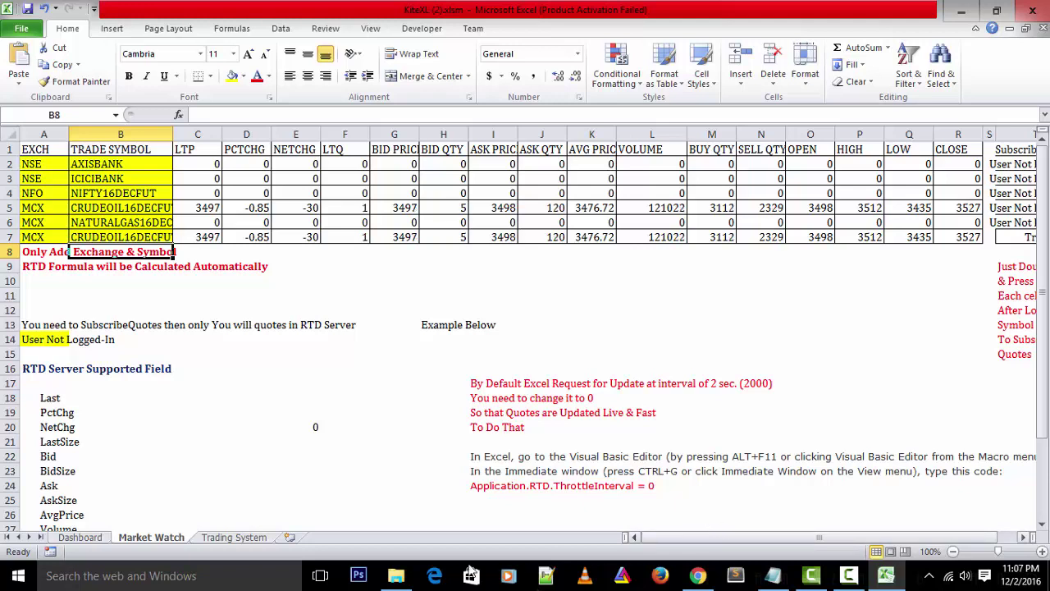
Show the Trading System sheet and copy the PlaceRegularOrder crude oil buy formula from Notepad
{"action": "left_click", "coordinate": [234, 537]}
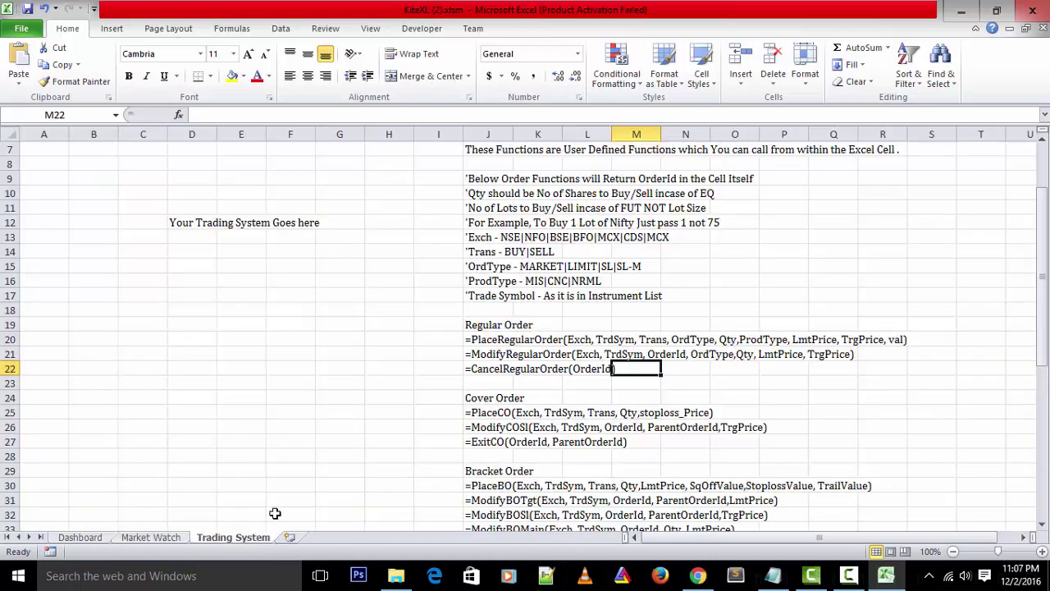
{"action": "left_click", "coordinate": [769, 582]}
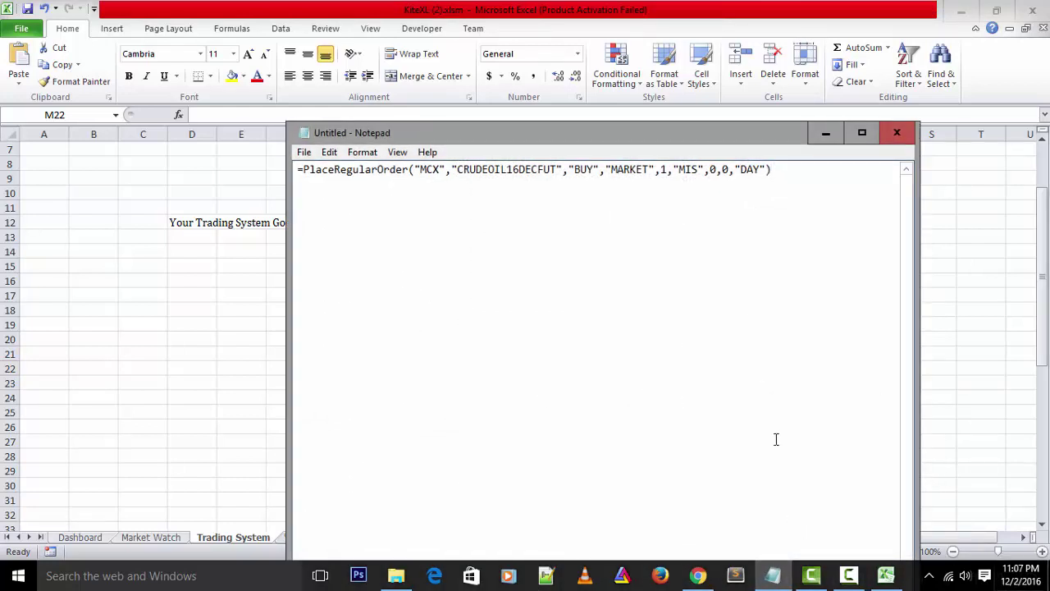
{"action": "left_click_drag", "start_coordinate": [772, 170], "coordinate": [251, 184]}
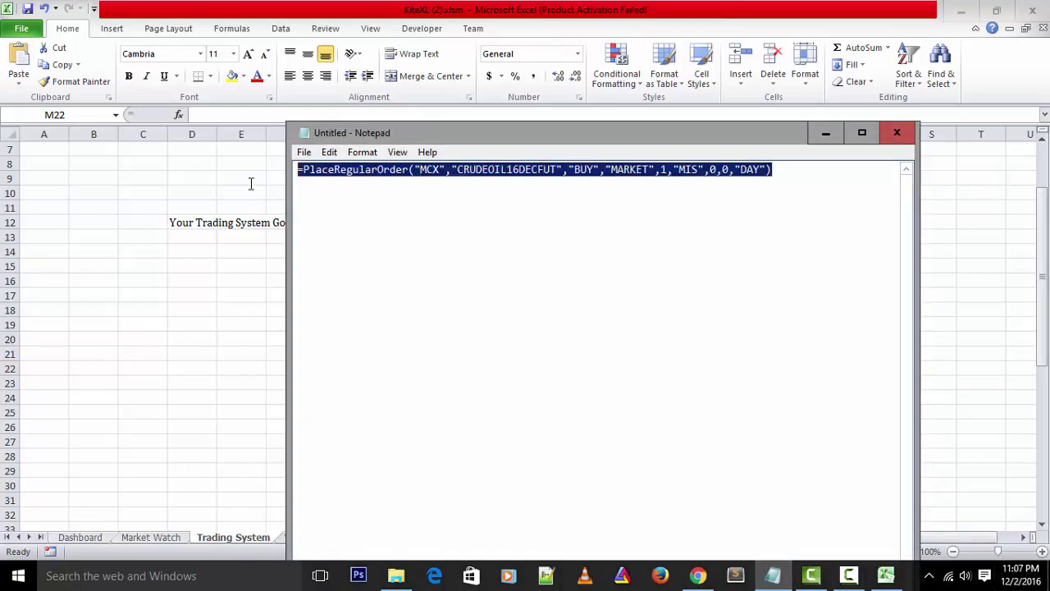
{"action": "right_click", "coordinate": [354, 175]}
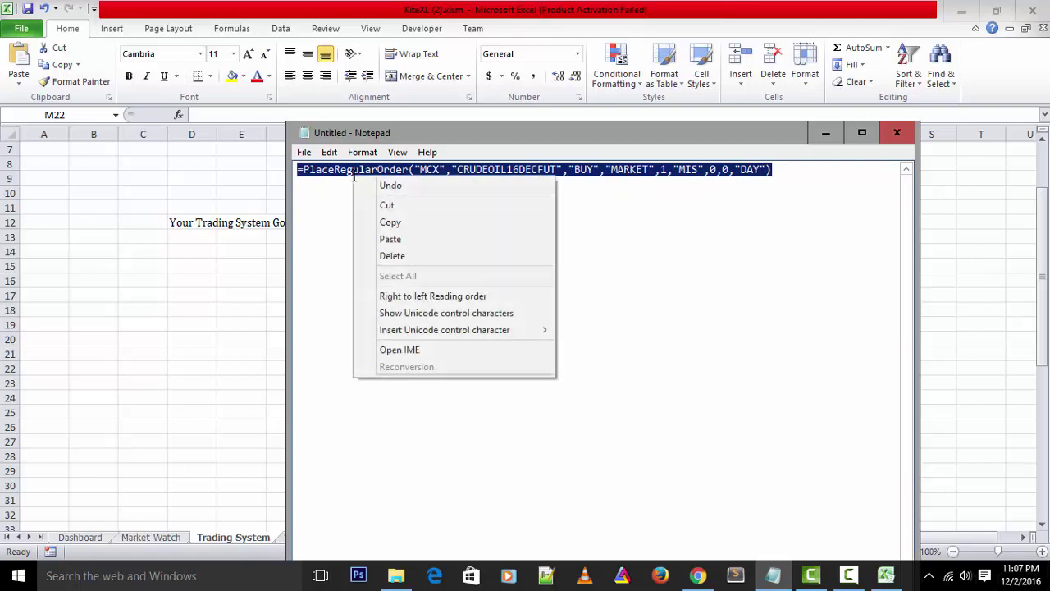
{"action": "left_click", "coordinate": [381, 223]}
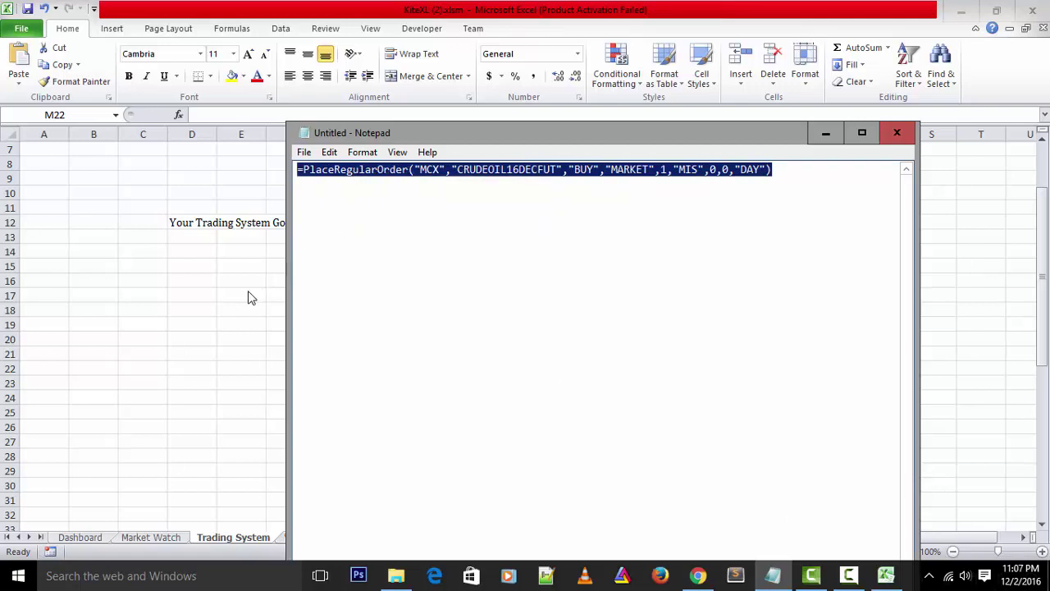
{"action": "key", "text": "alt+Tab"}
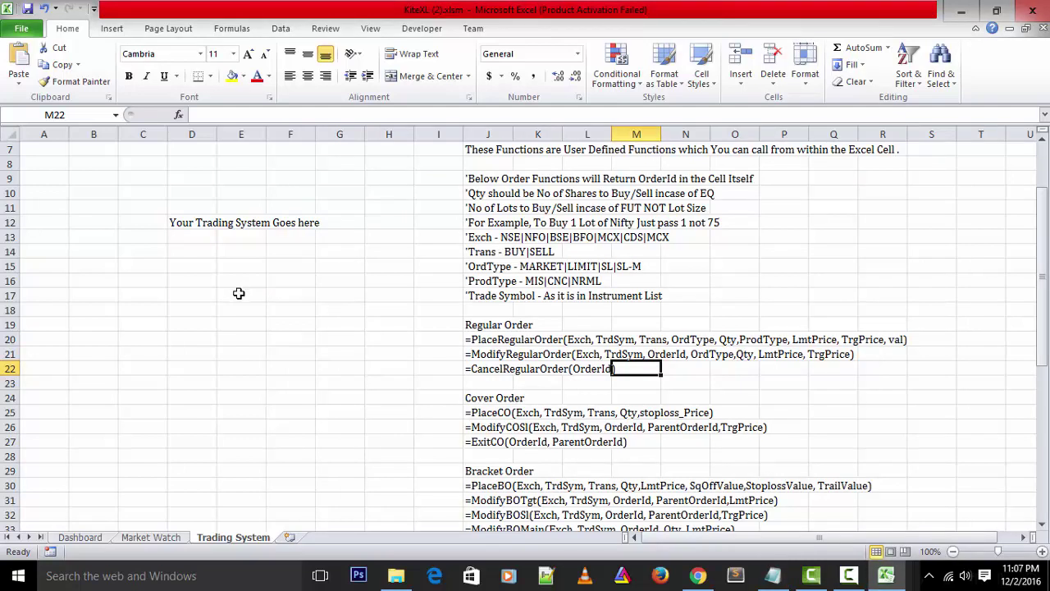
Paste the 1-lot CRUDEOIL16DECFUT MIS market buy PlaceRegularOrder formula into E17 and commit it
{"action": "left_click", "coordinate": [233, 289]}
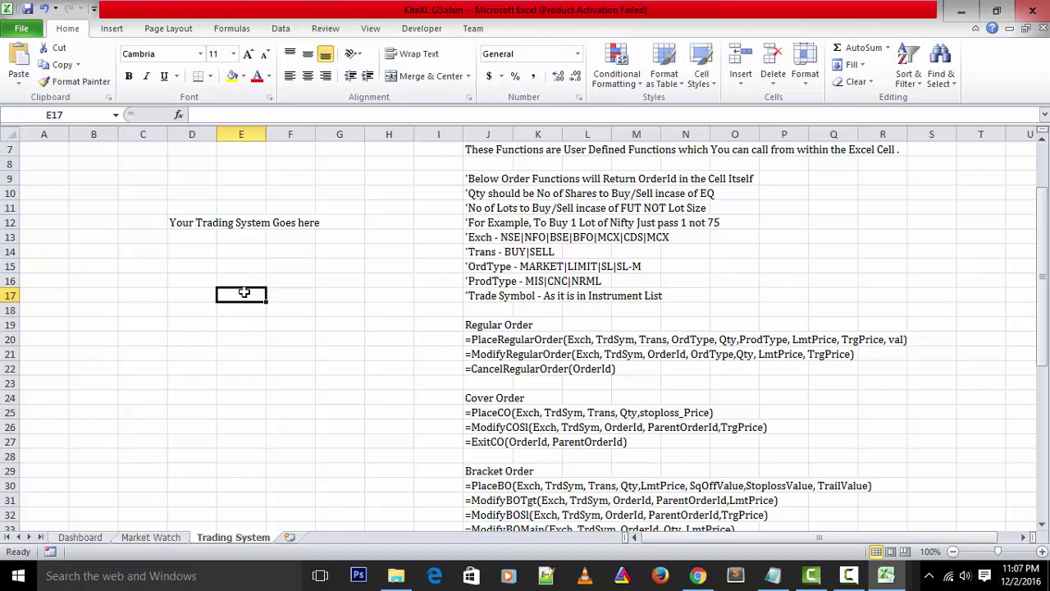
{"action": "left_click", "coordinate": [241, 115]}
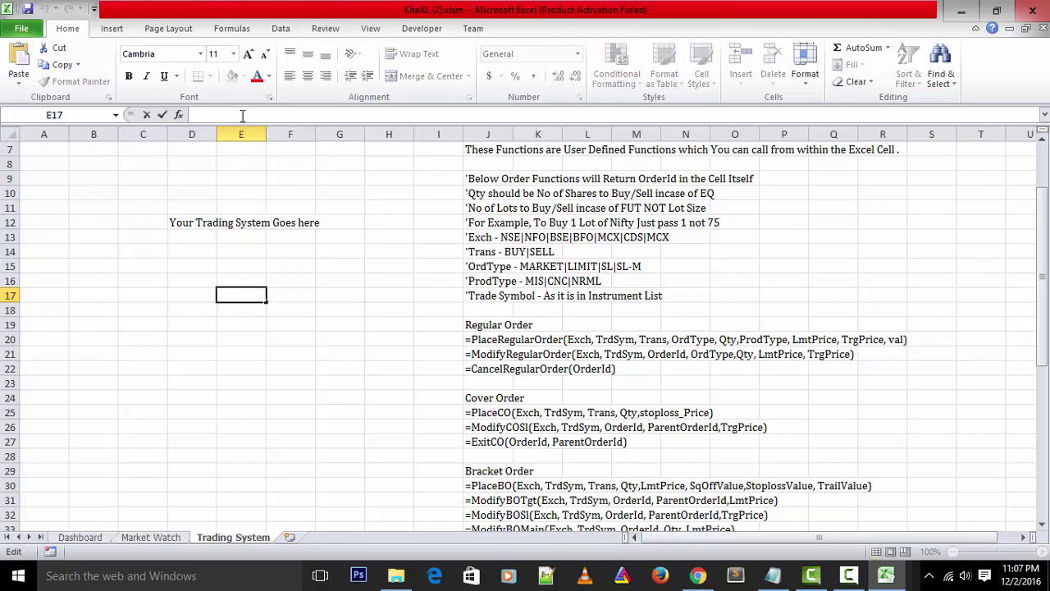
{"action": "key", "text": "ctrl+v"}
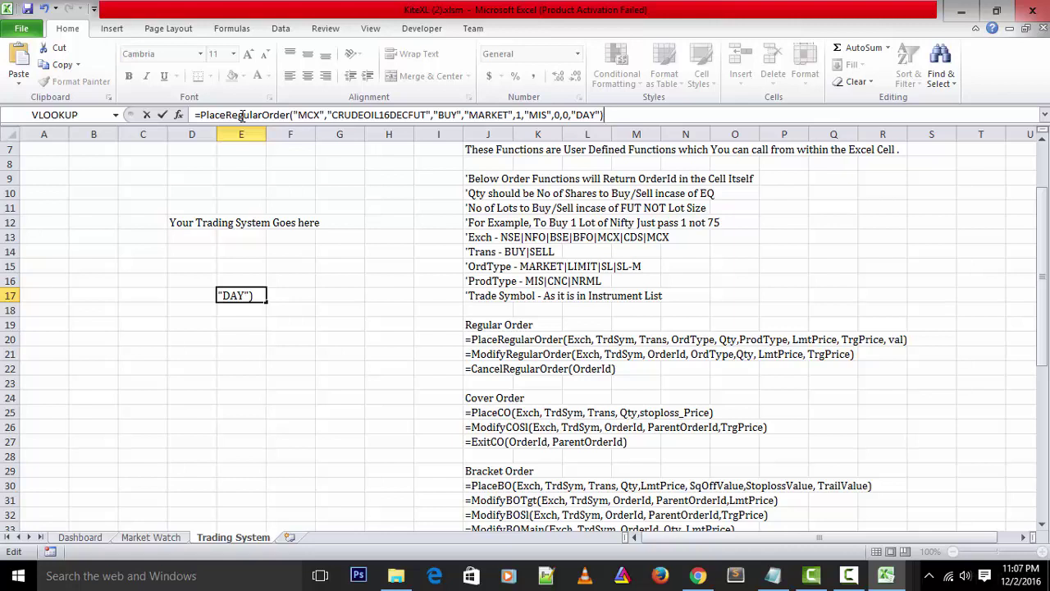
{"action": "key", "text": "Return"}
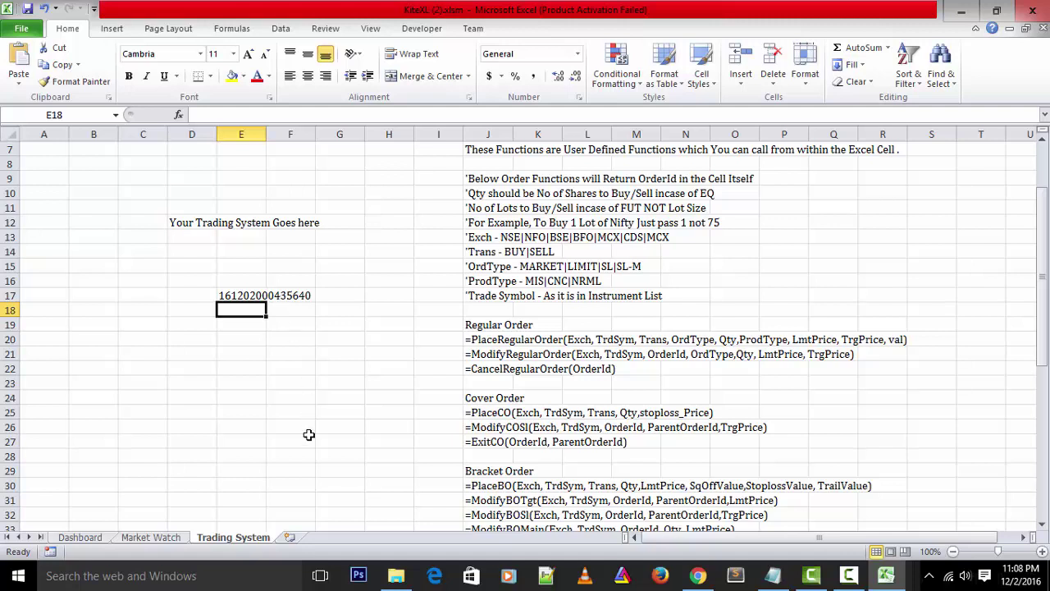
Build the OrderBook sheet from the Dashboard, then widen the Trade_Symbol and Rejected_Reason columns
{"action": "left_click", "coordinate": [80, 537]}
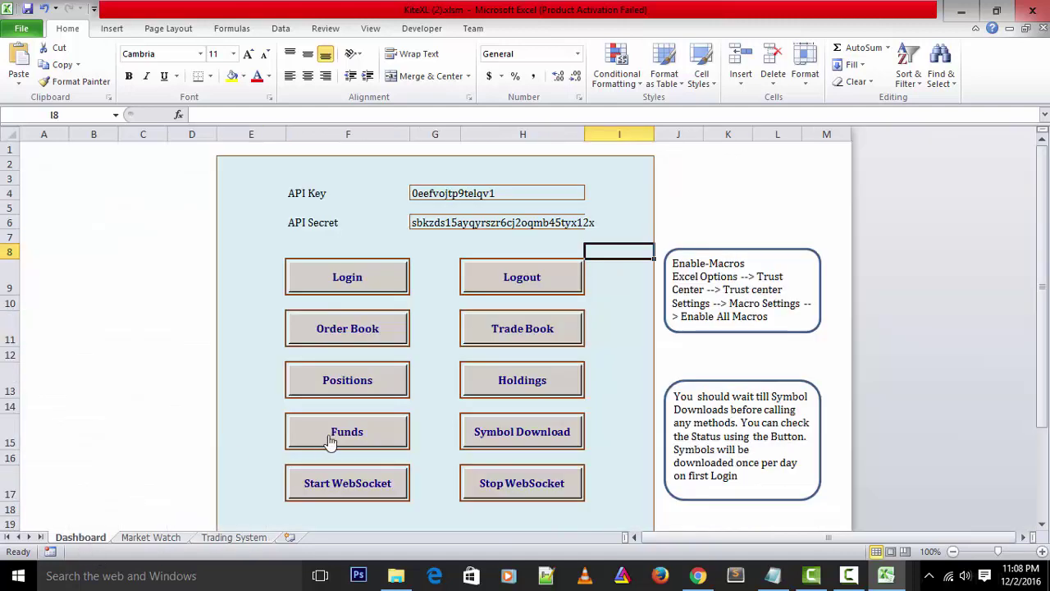
{"action": "left_click", "coordinate": [358, 335]}
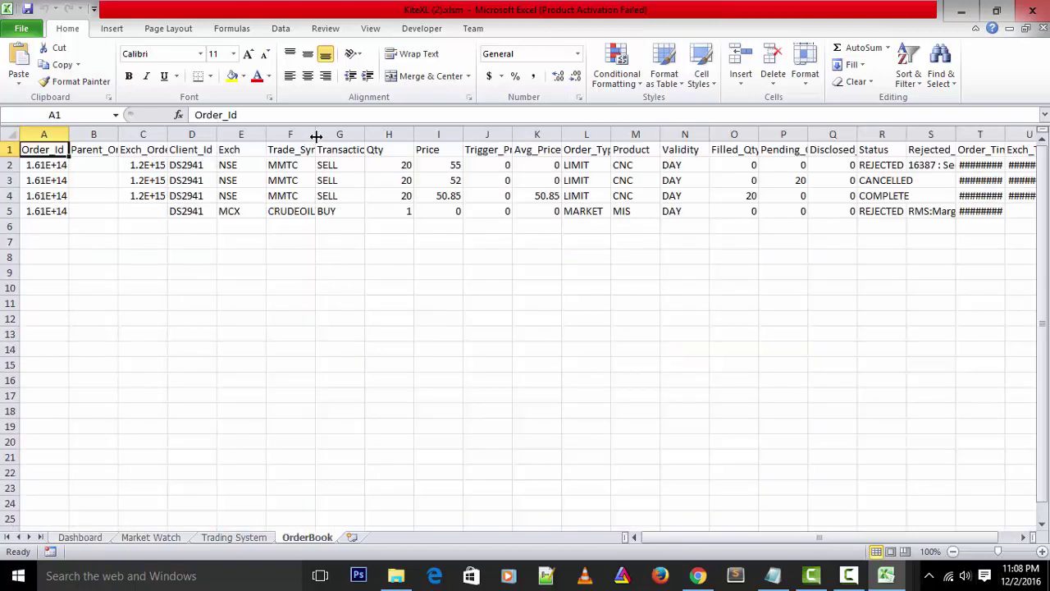
{"action": "left_click_drag", "start_coordinate": [315, 135], "coordinate": [422, 135]}
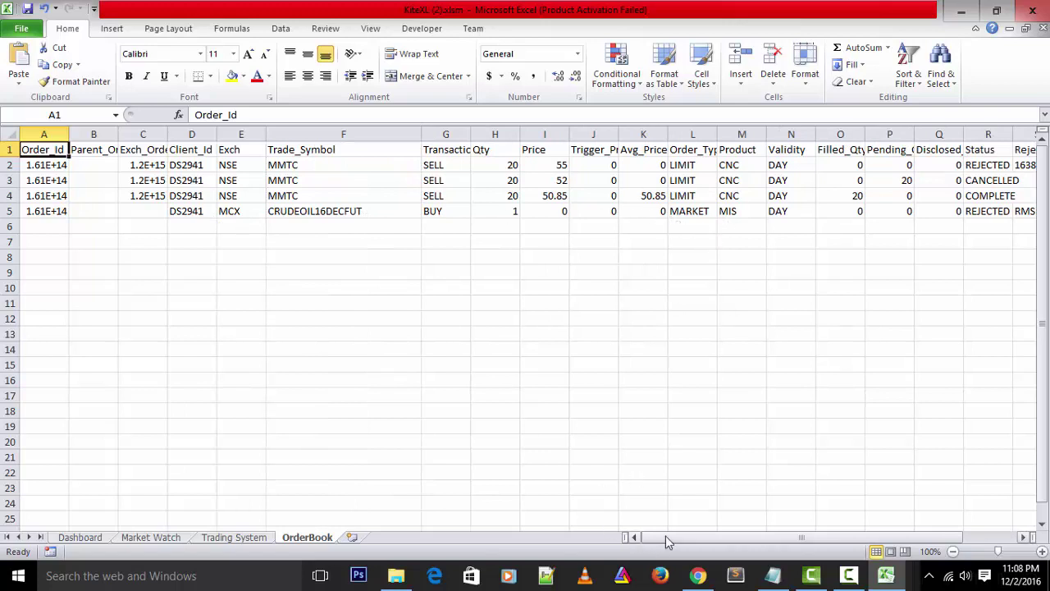
{"action": "left_click_drag", "start_coordinate": [665, 536], "coordinate": [719, 534]}
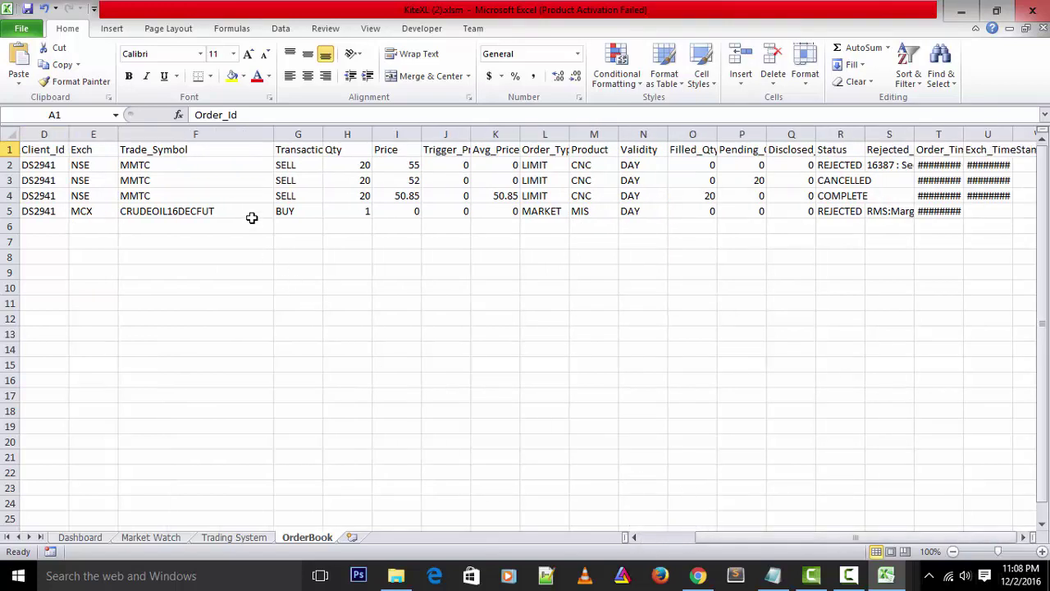
{"action": "left_click", "coordinate": [365, 213]}
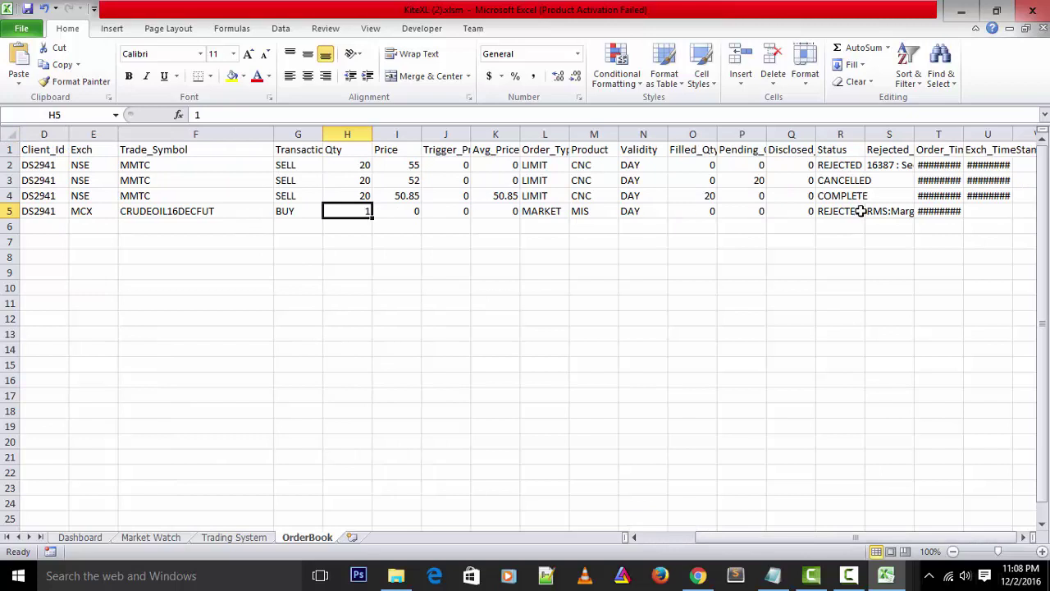
{"action": "left_click_drag", "start_coordinate": [913, 133], "coordinate": [990, 135]}
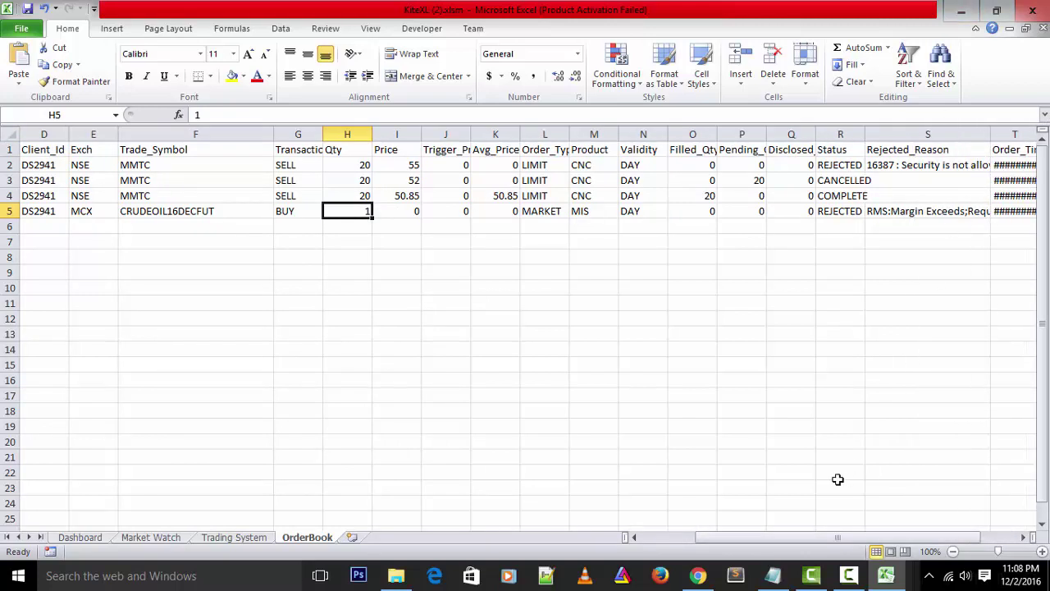
Paste the PlaceRegularOrder formula into E21, changing quantity from 1 to 2, and commit it
{"action": "left_click", "coordinate": [234, 537]}
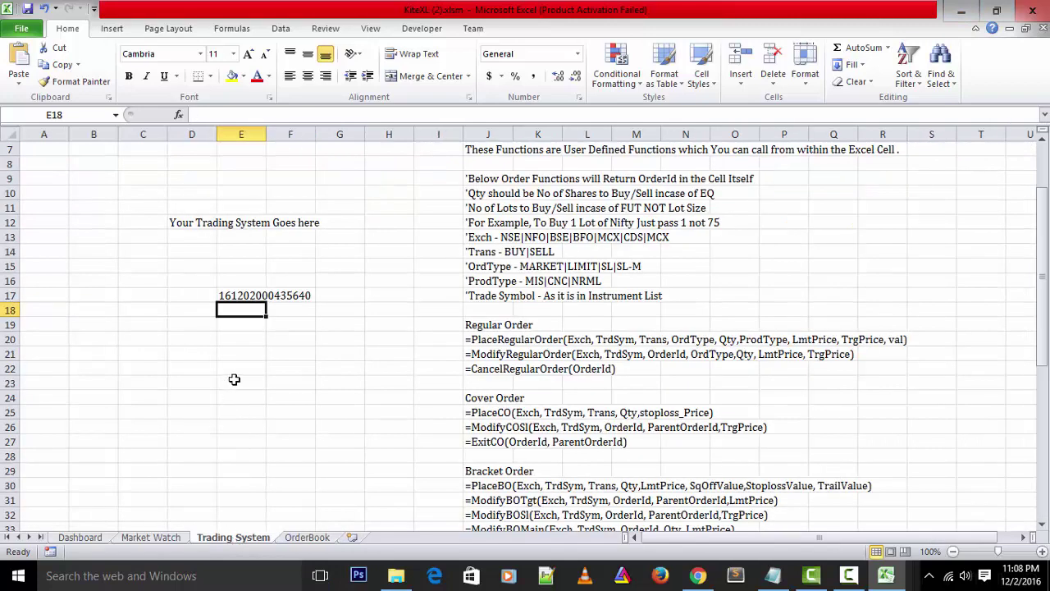
{"action": "left_click", "coordinate": [235, 372]}
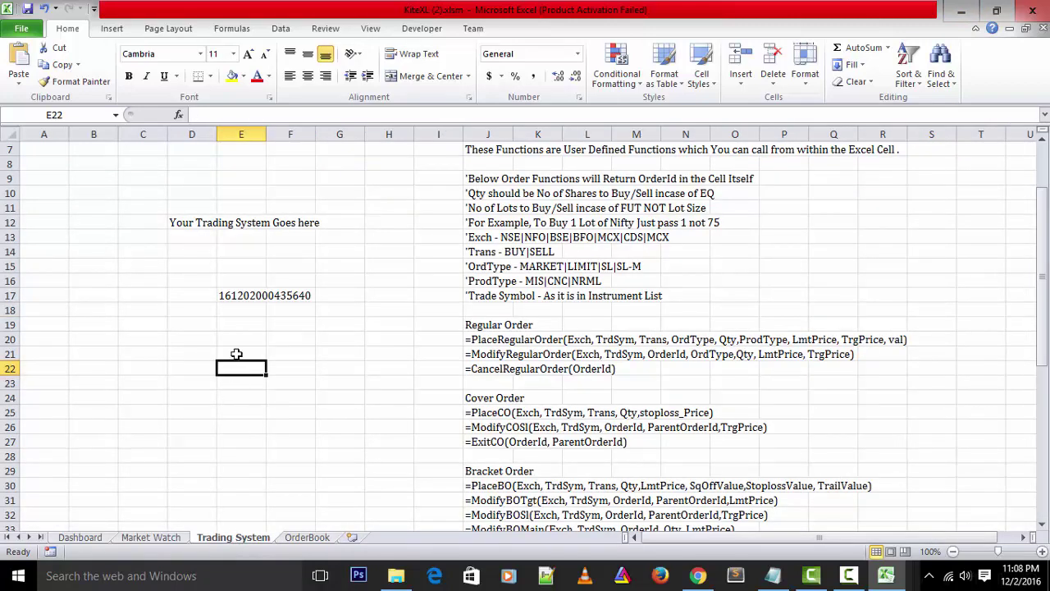
{"action": "left_click", "coordinate": [235, 354]}
{"action": "left_click", "coordinate": [277, 116]}
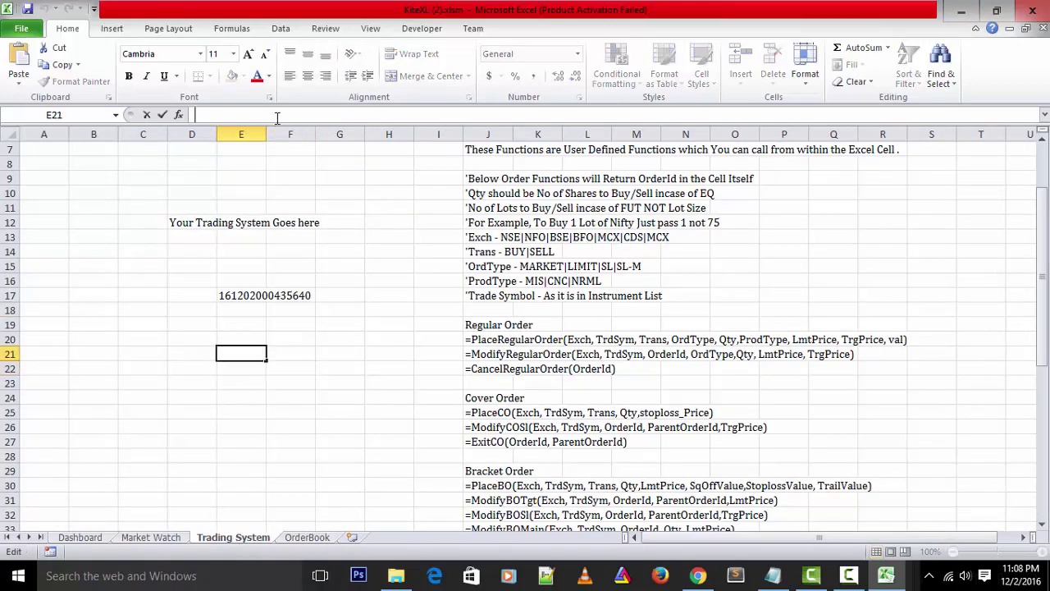
{"action": "key", "text": "ctrl+v"}
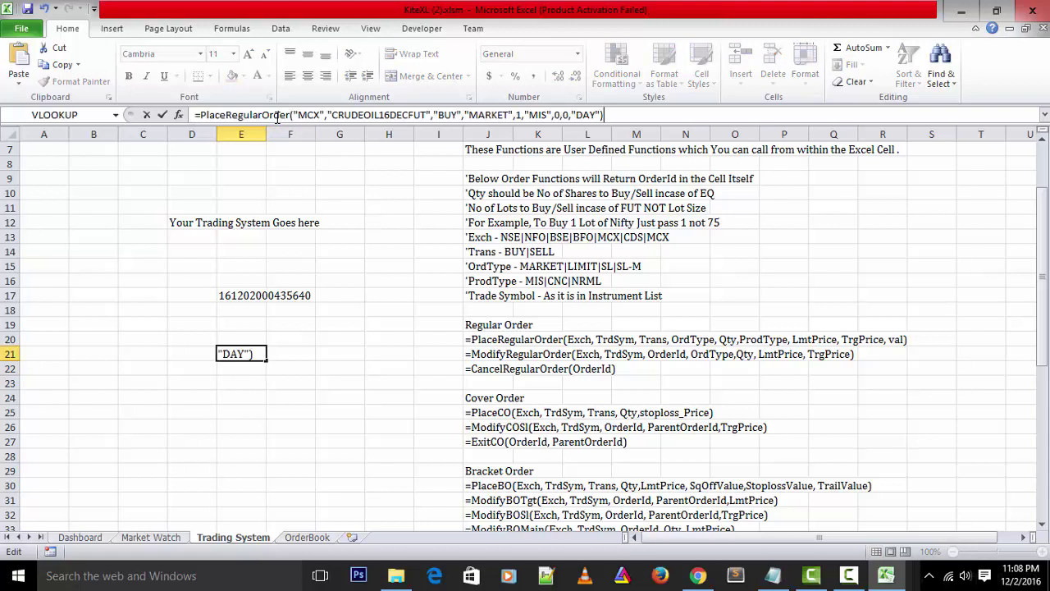
{"action": "left_click", "coordinate": [519, 115]}
{"action": "key", "text": "BackSpace"}
{"action": "type", "text": "2"}
{"action": "key", "text": "Return"}
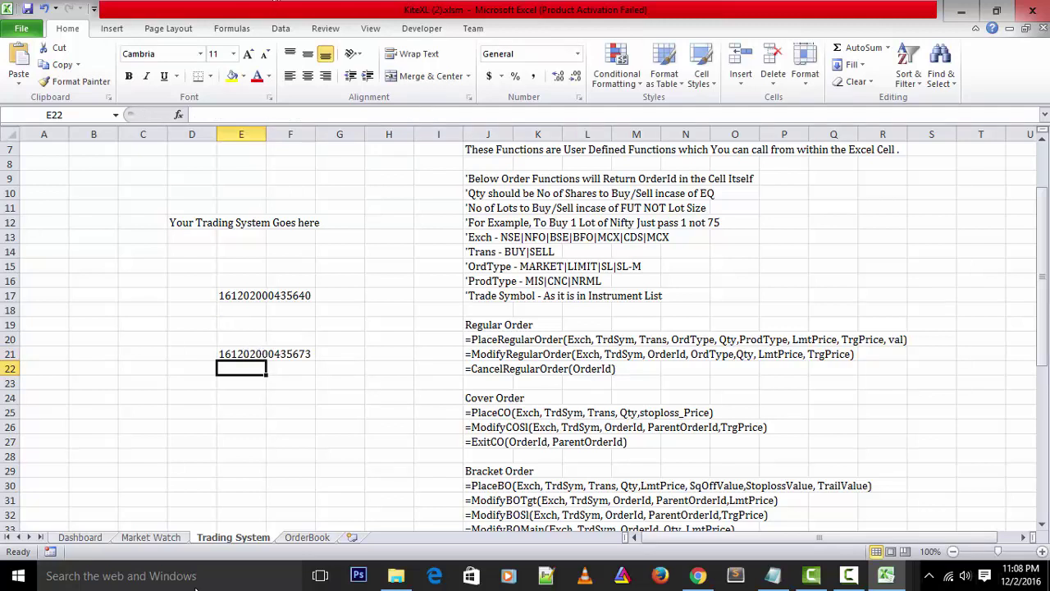
Refresh the OrderBook from the Dashboard to list the 2-lot crude oil order, then switch to Chrome
{"action": "left_click", "coordinate": [297, 538]}
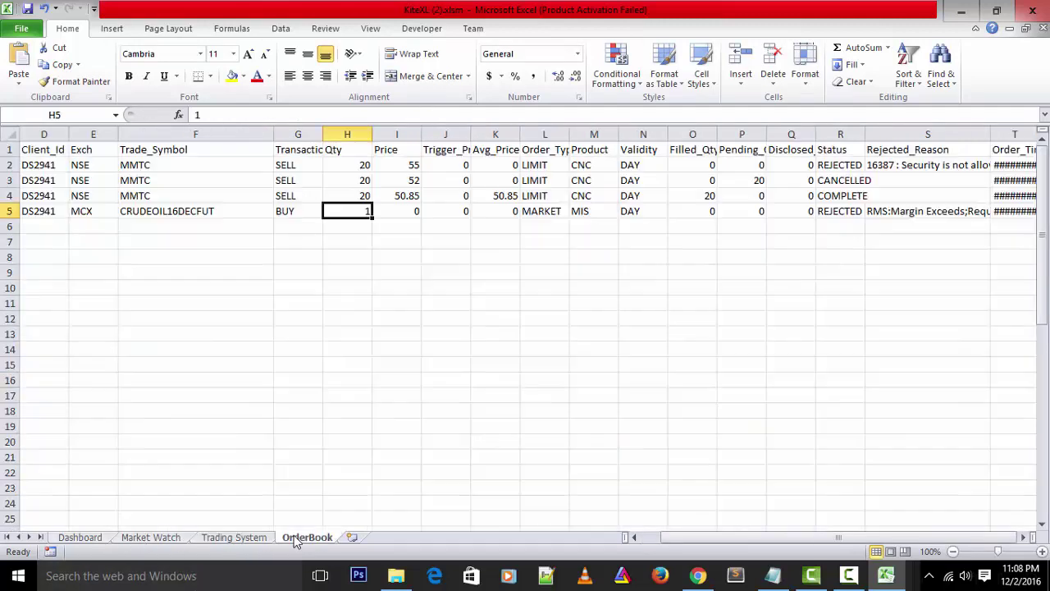
{"action": "left_click", "coordinate": [78, 538]}
{"action": "left_click", "coordinate": [347, 329]}
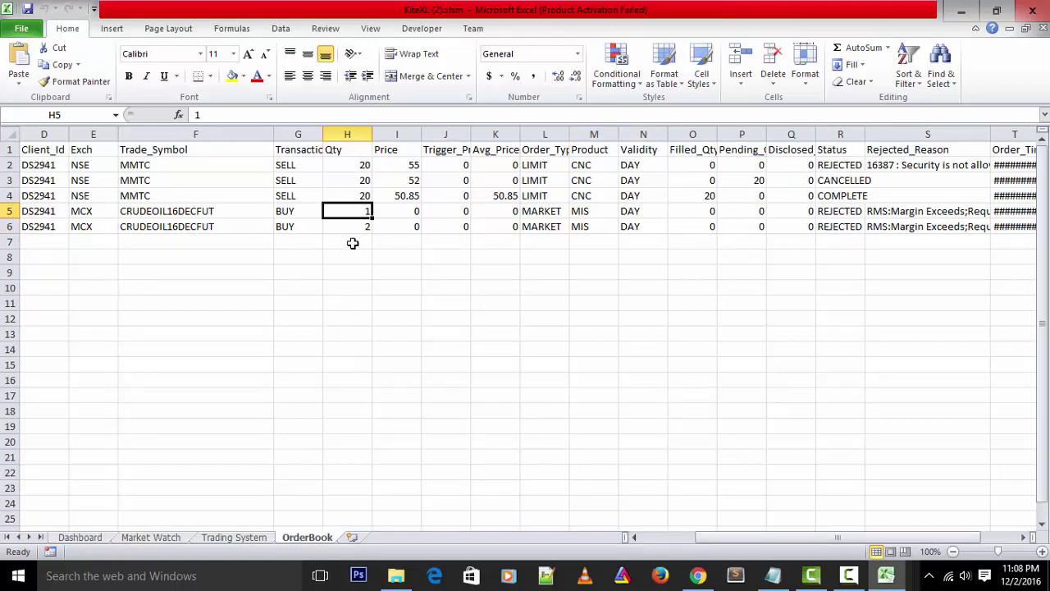
{"action": "left_click", "coordinate": [697, 575]}
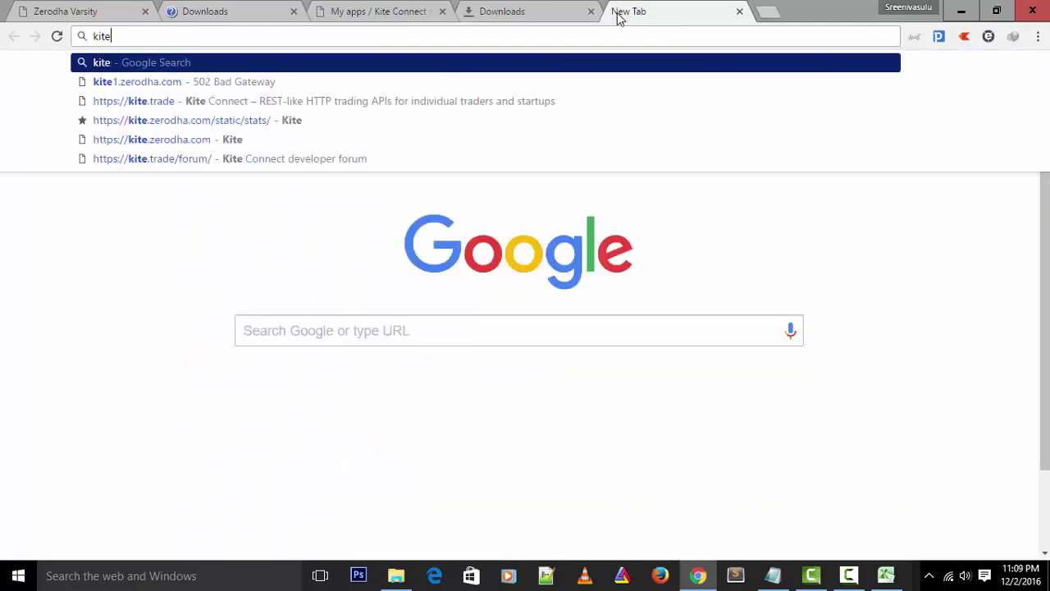
Go to kite.zerodha.com and log in with the saved client ID, password and security answer
{"action": "type", "text": ".zer"}
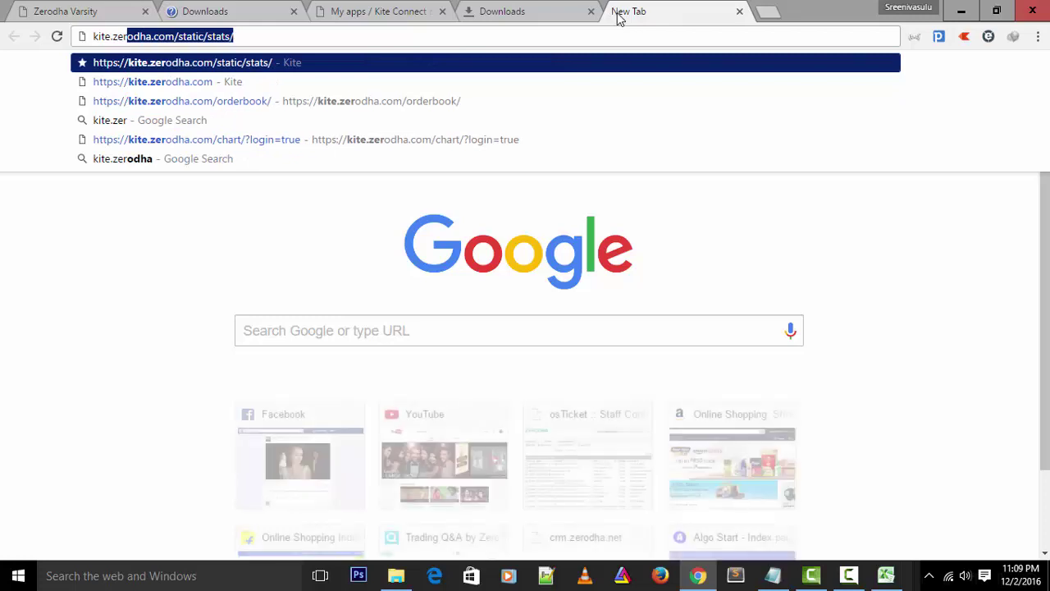
{"action": "type", "text": "od"}
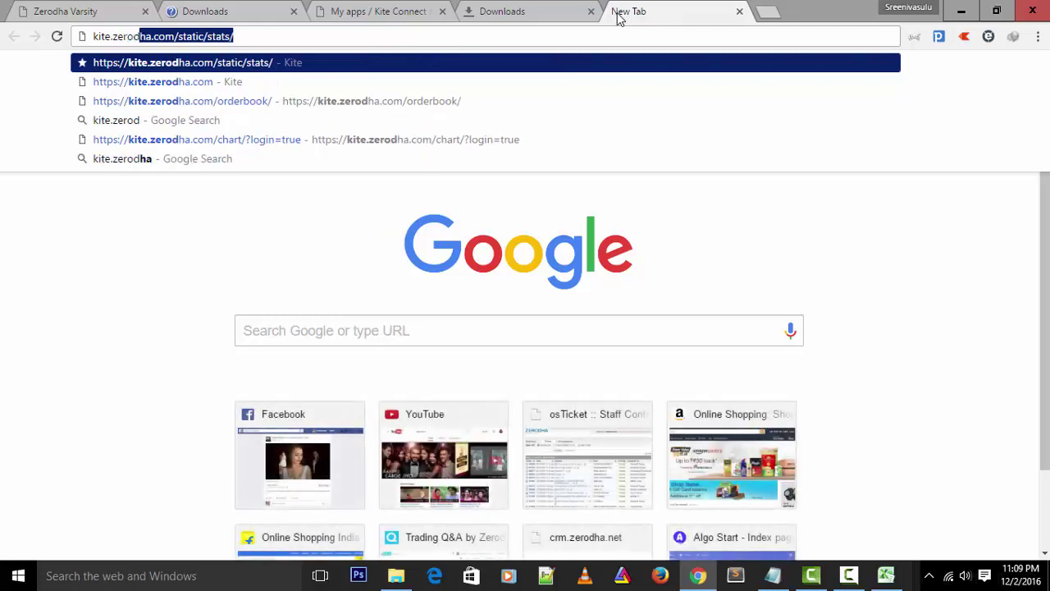
{"action": "type", "text": "ha.com"}
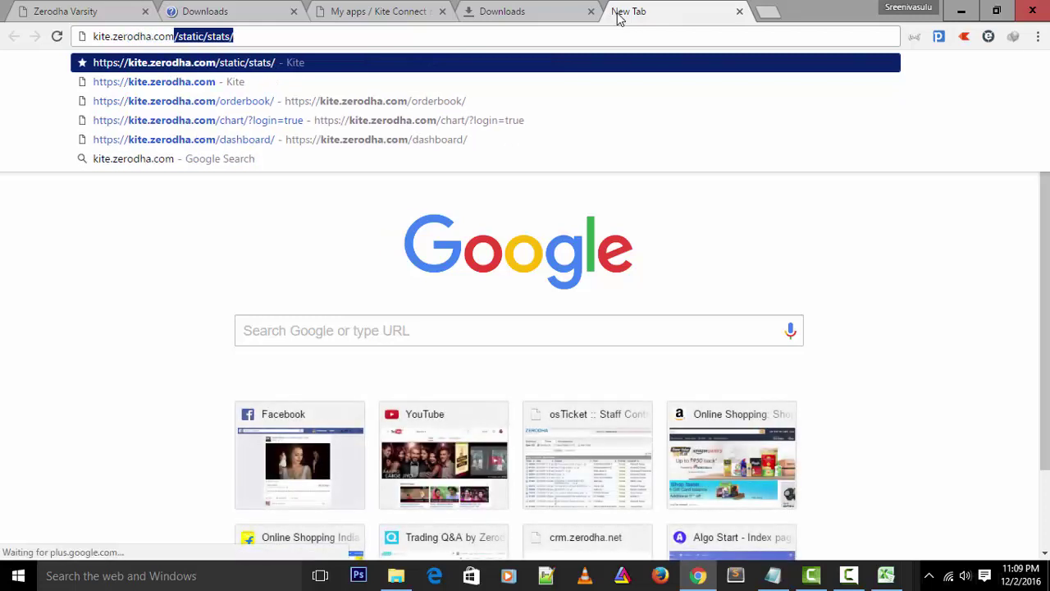
{"action": "key", "text": "Delete"}
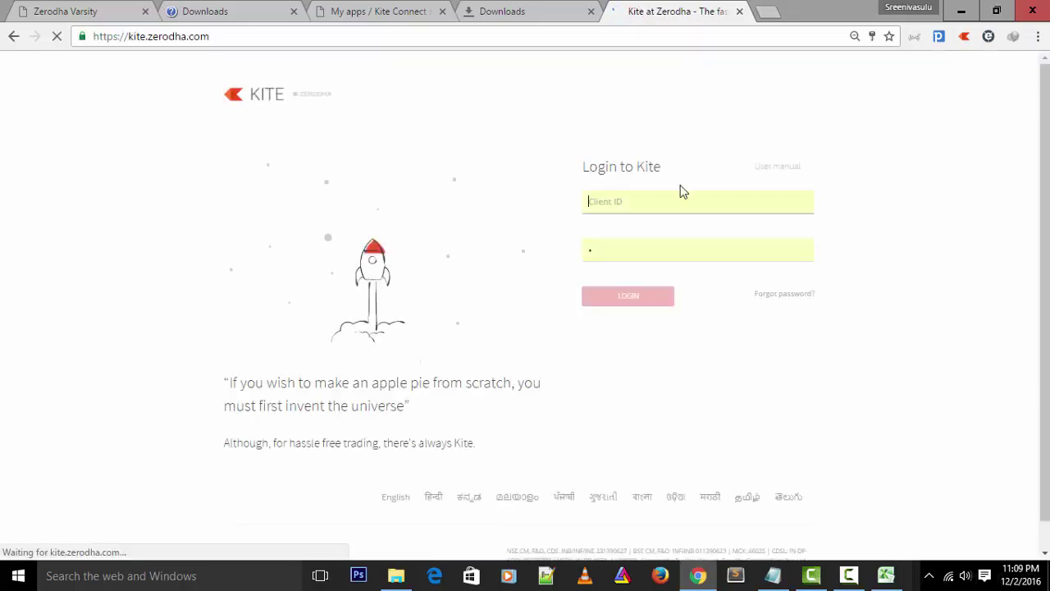
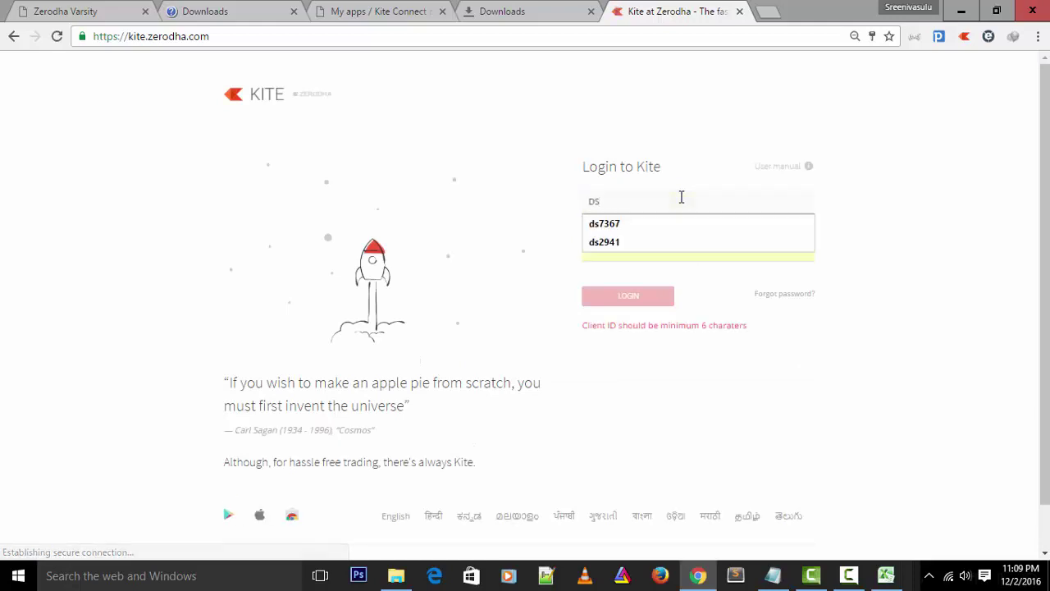
{"action": "left_click", "coordinate": [644, 232]}
{"action": "left_click", "coordinate": [629, 254]}
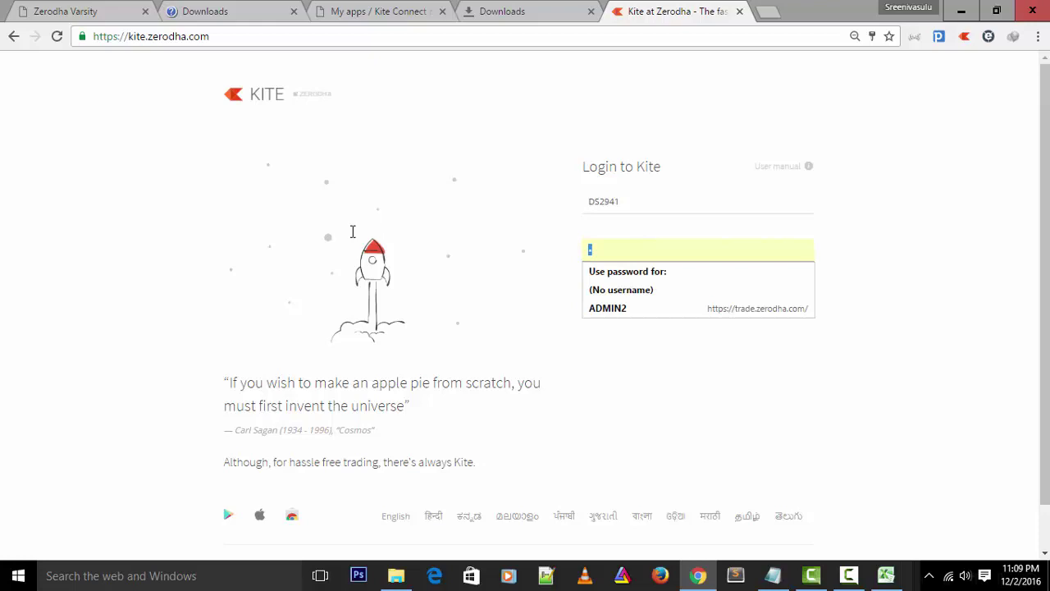
{"action": "type", "text": "•"}
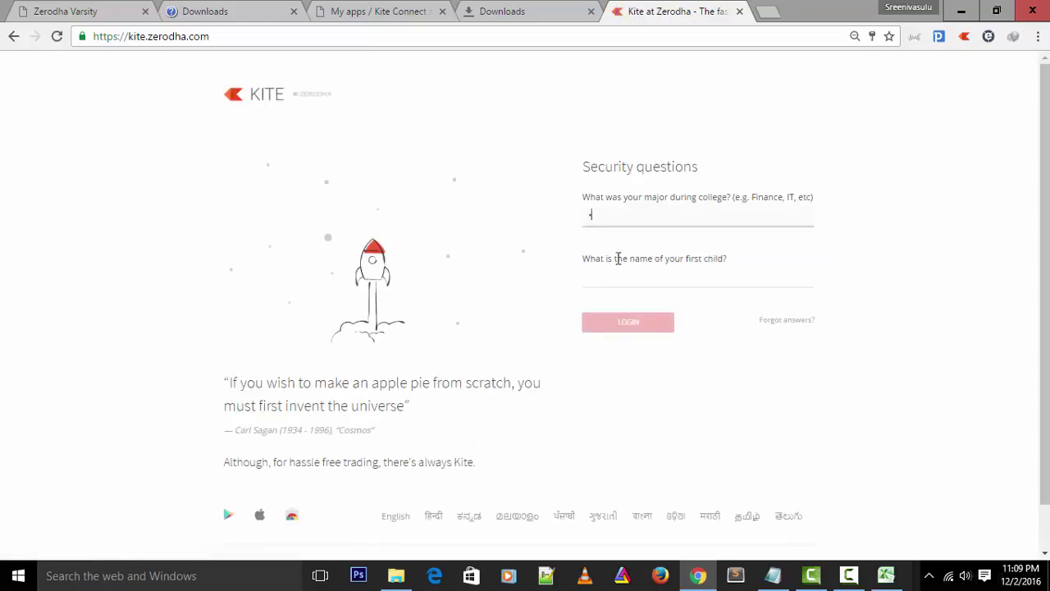
{"action": "left_click", "coordinate": [611, 271]}
{"action": "type", "text": "•"}
{"action": "left_click", "coordinate": [619, 323]}
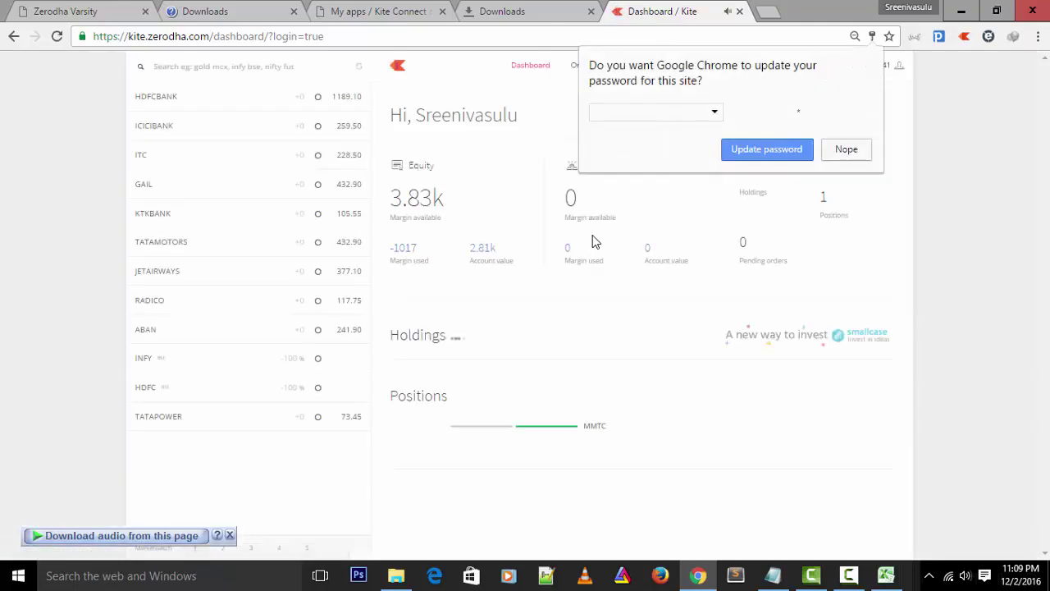
Dismiss the password prompt, open the Kite orderbook and view the latest CRUDEOIL16DECFUT order's details
{"action": "left_click", "coordinate": [858, 150]}
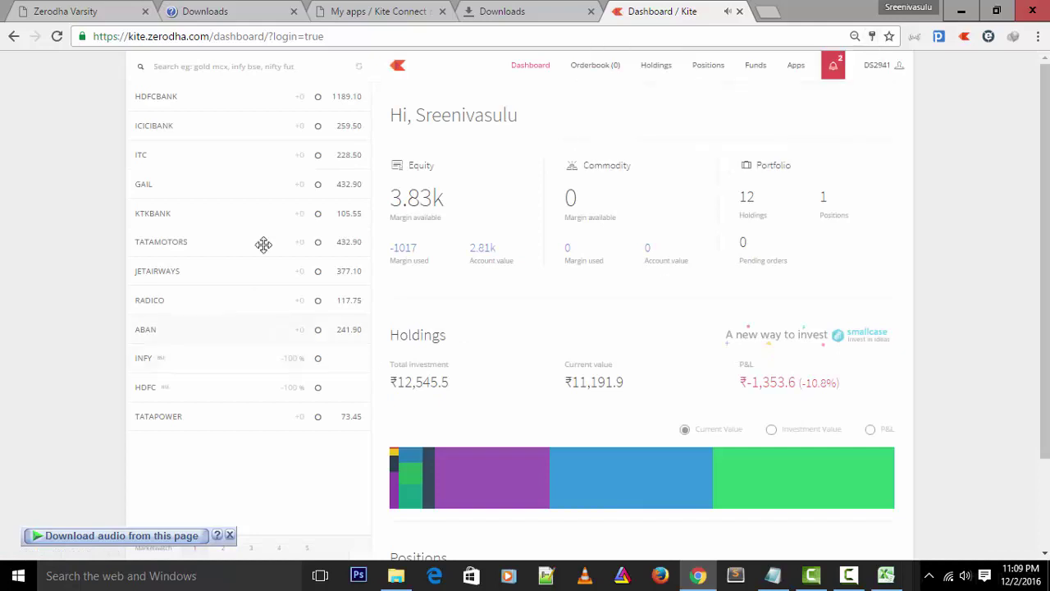
{"action": "left_click", "coordinate": [619, 72]}
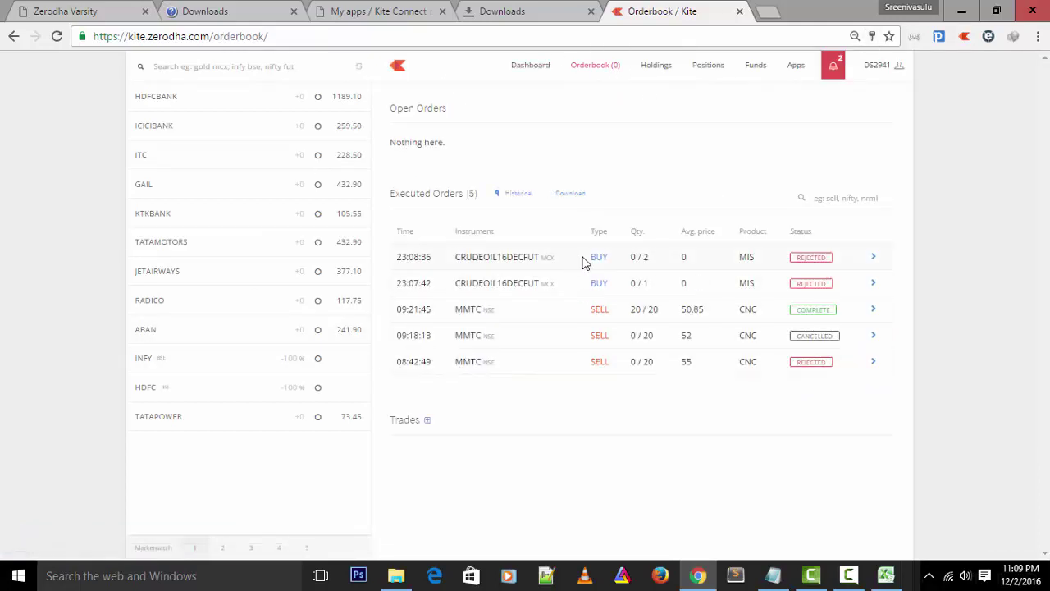
{"action": "left_click", "coordinate": [874, 259]}
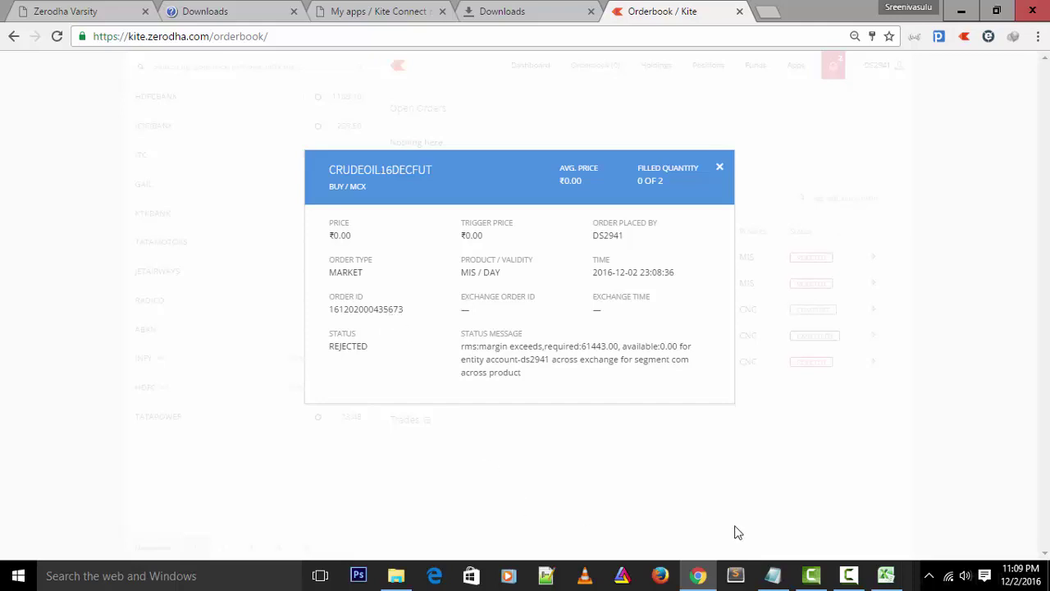
Close the Kite order-detail popup and return to Excel's Trading System sheet at cell F25
{"action": "left_click", "coordinate": [885, 576]}
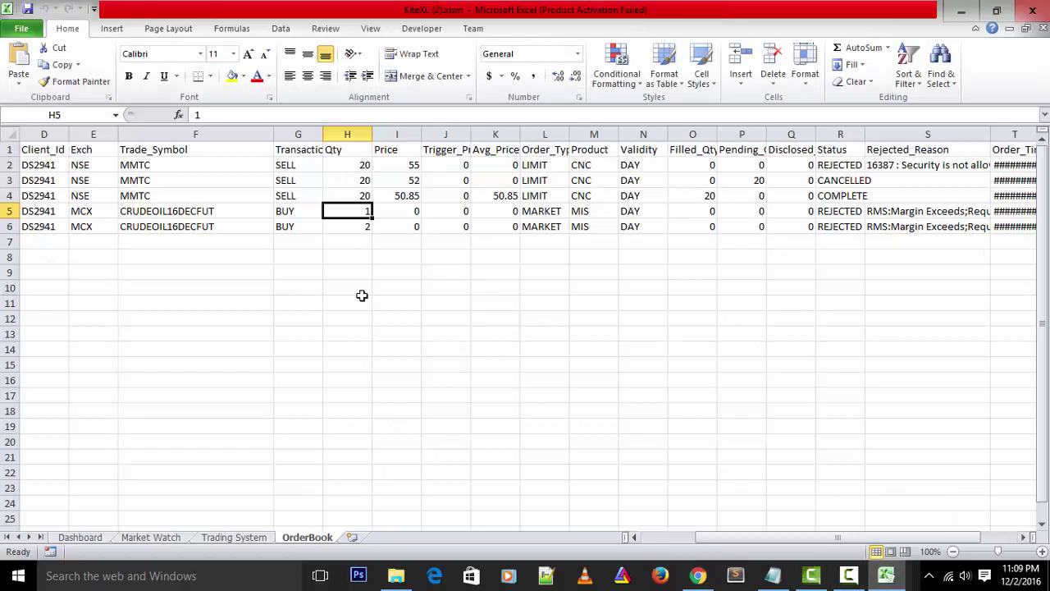
{"action": "left_click", "coordinate": [234, 536]}
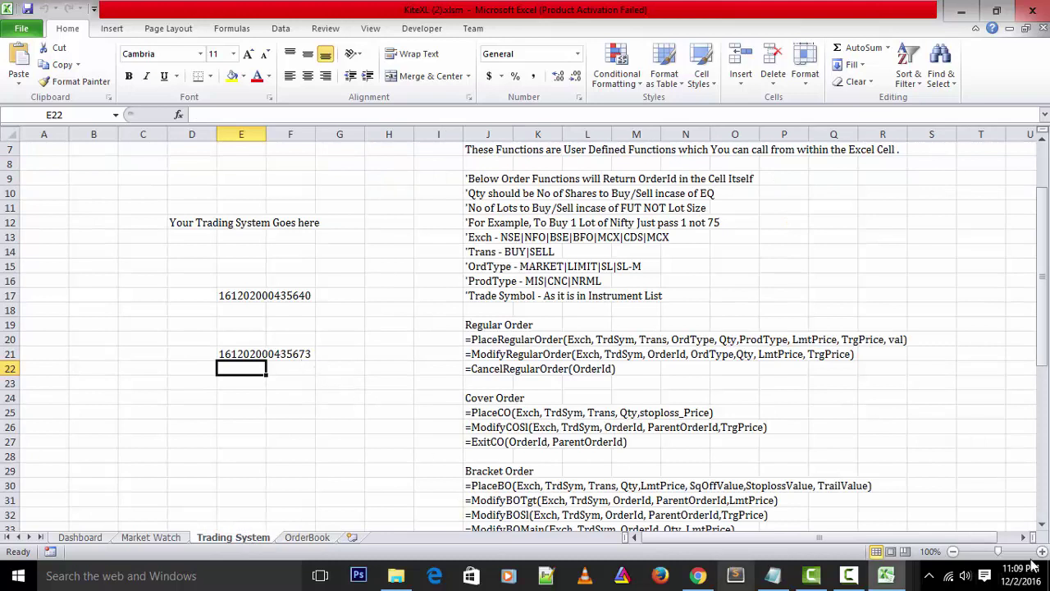
{"action": "left_click", "coordinate": [699, 576]}
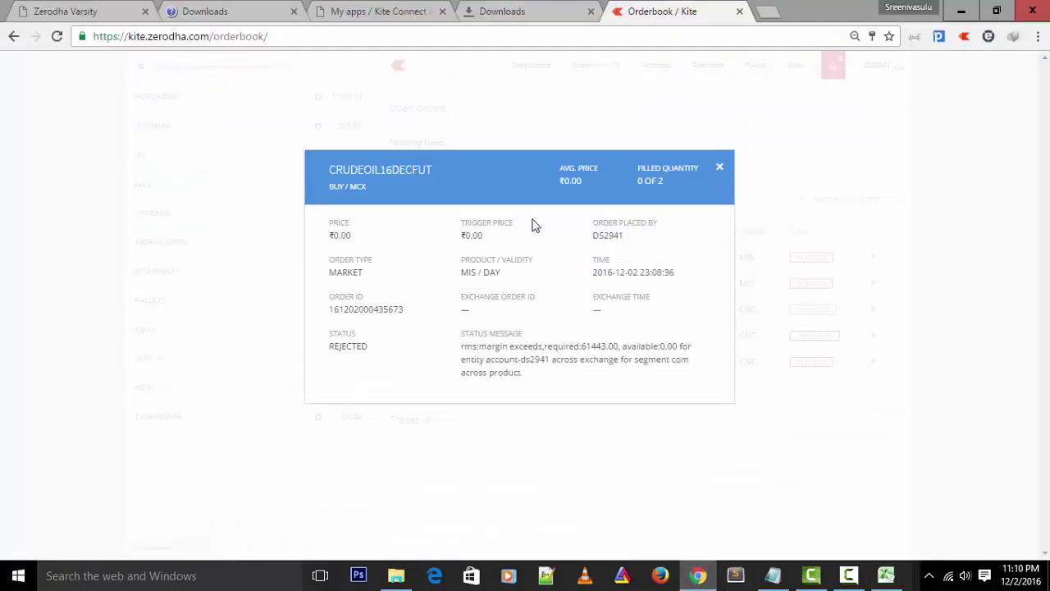
{"action": "left_click", "coordinate": [720, 168]}
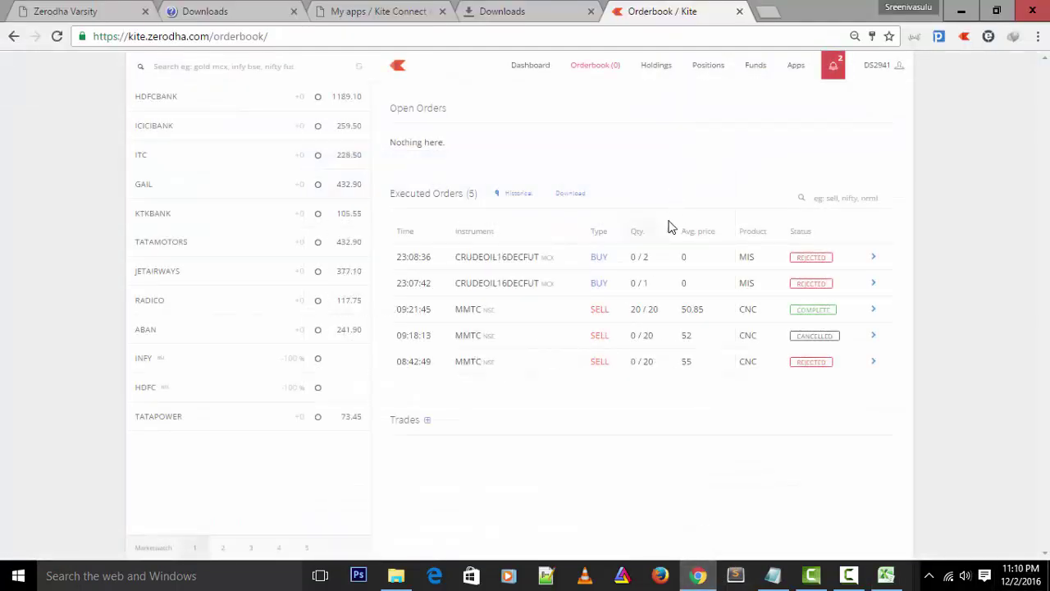
{"action": "left_click", "coordinate": [886, 576]}
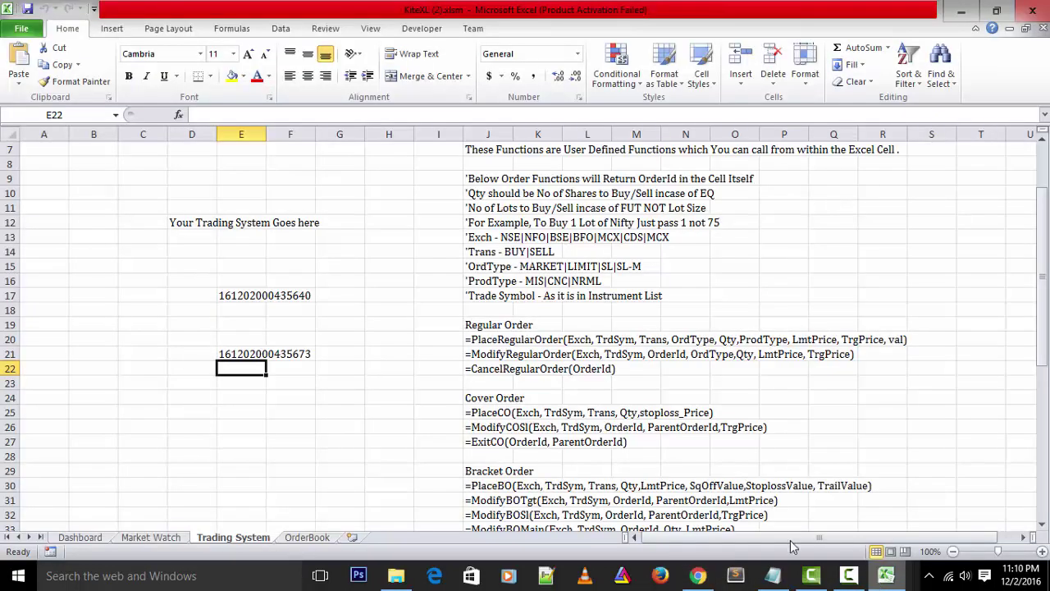
{"action": "left_click", "coordinate": [304, 410]}
Paste the crude oil PlaceRegularOrder formula into F25 with exchange 'MCX' shortened to 'MC'
{"action": "left_click", "coordinate": [334, 122]}
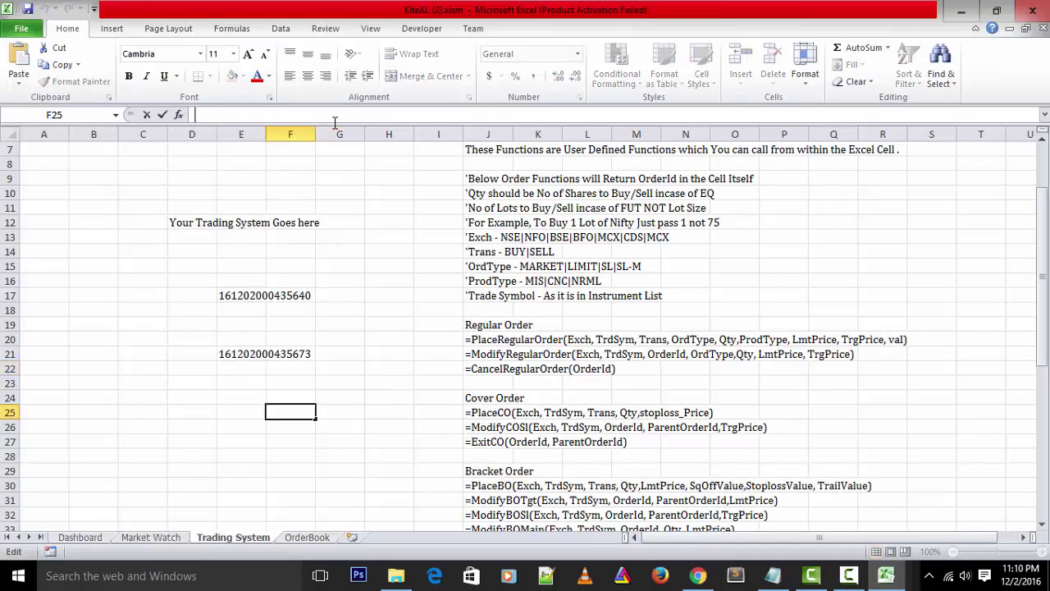
{"action": "type", "text": "=PlaceRegularOrder(\"MCX\",\"CRUDEOIL16DECFUT\",\"BUY\",\"MARKET\",1,\"MIS\",0,0,\"DAY\")"}
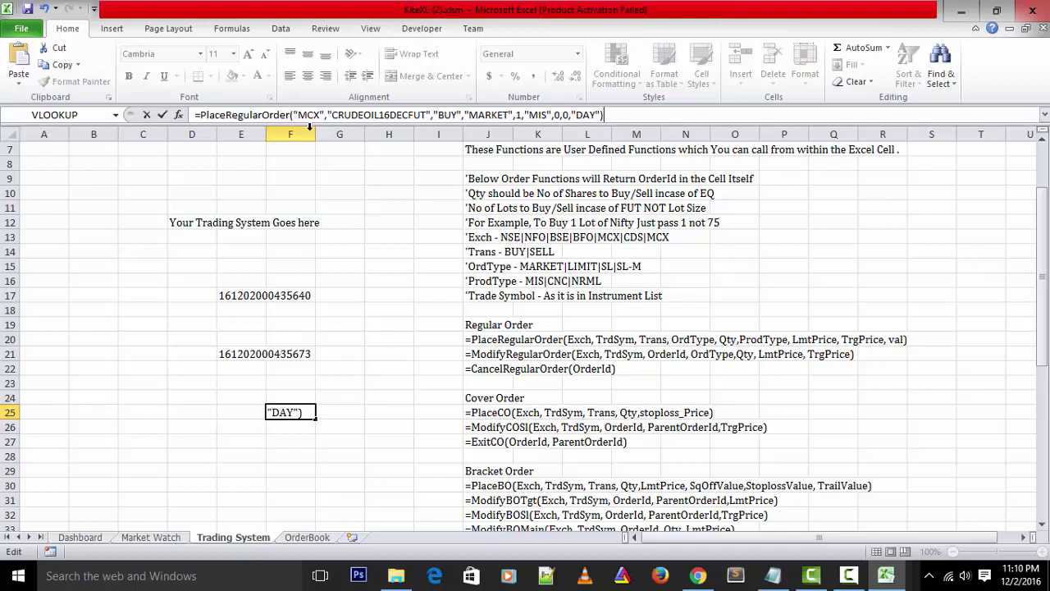
{"action": "left_click", "coordinate": [313, 116]}
{"action": "key", "text": "BackSpace"}
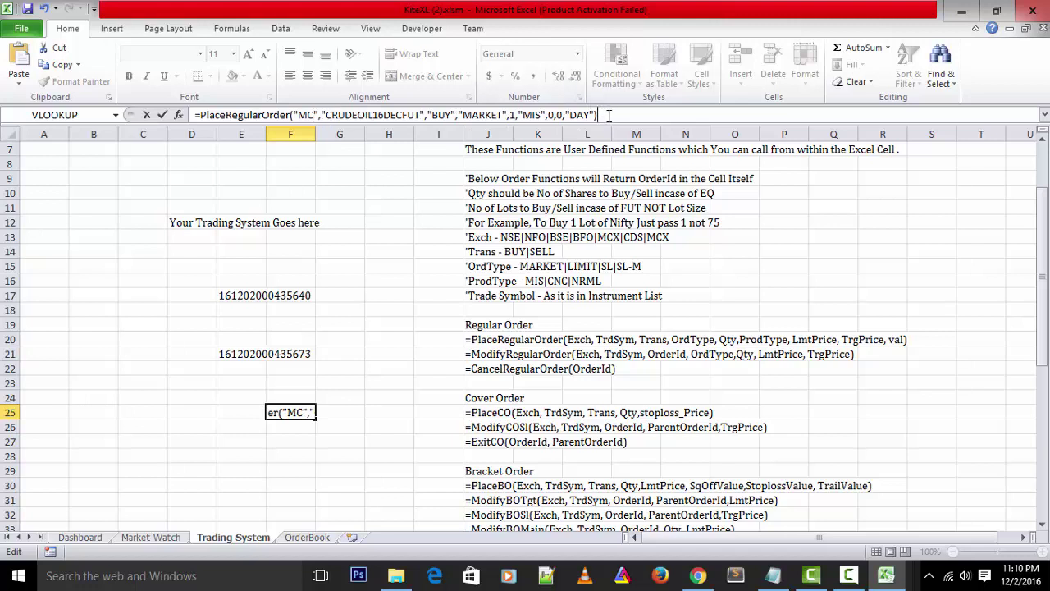
{"action": "key", "text": "Return"}
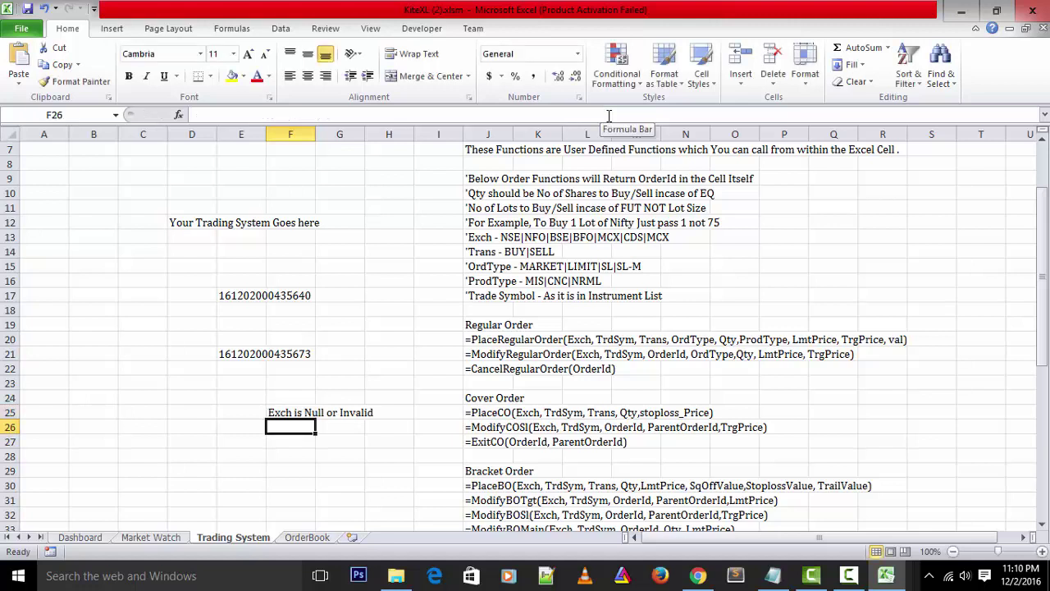
{"action": "left_click", "coordinate": [518, 116]}
{"action": "left_click", "coordinate": [310, 412]}
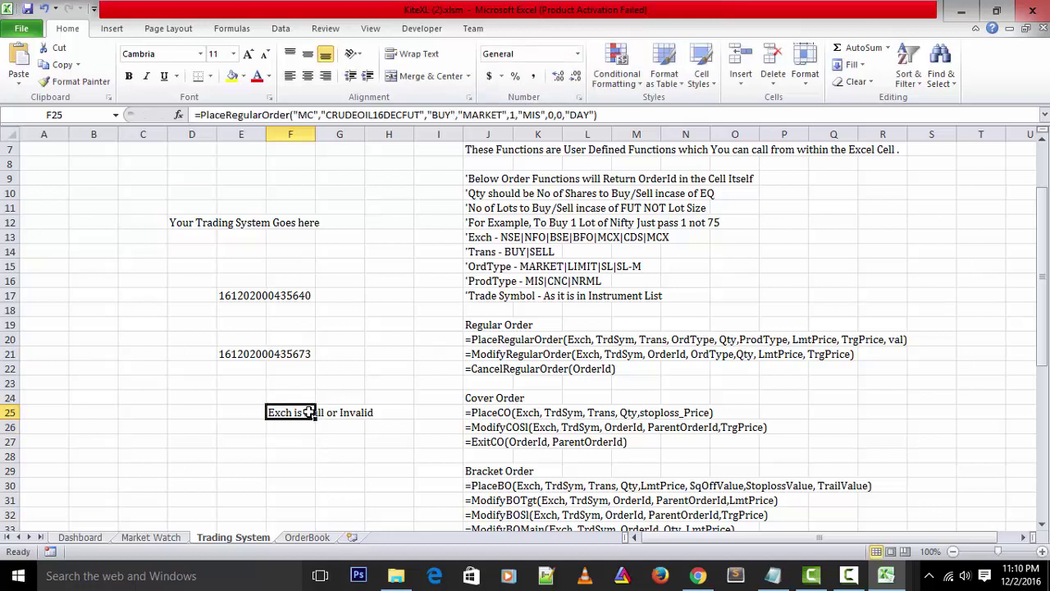
{"action": "left_click", "coordinate": [314, 115]}
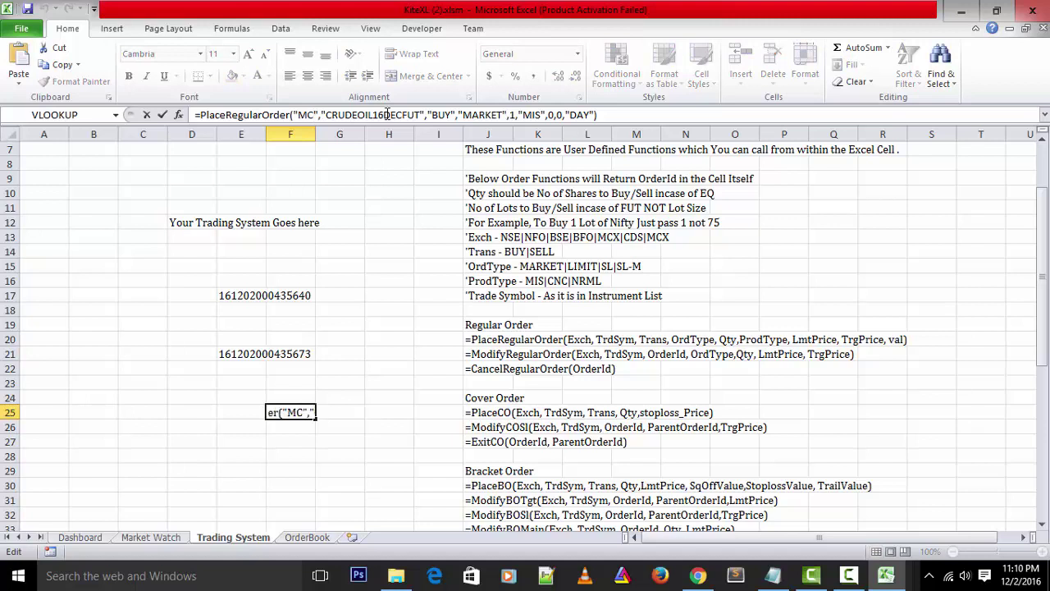
{"action": "type", "text": "X"}
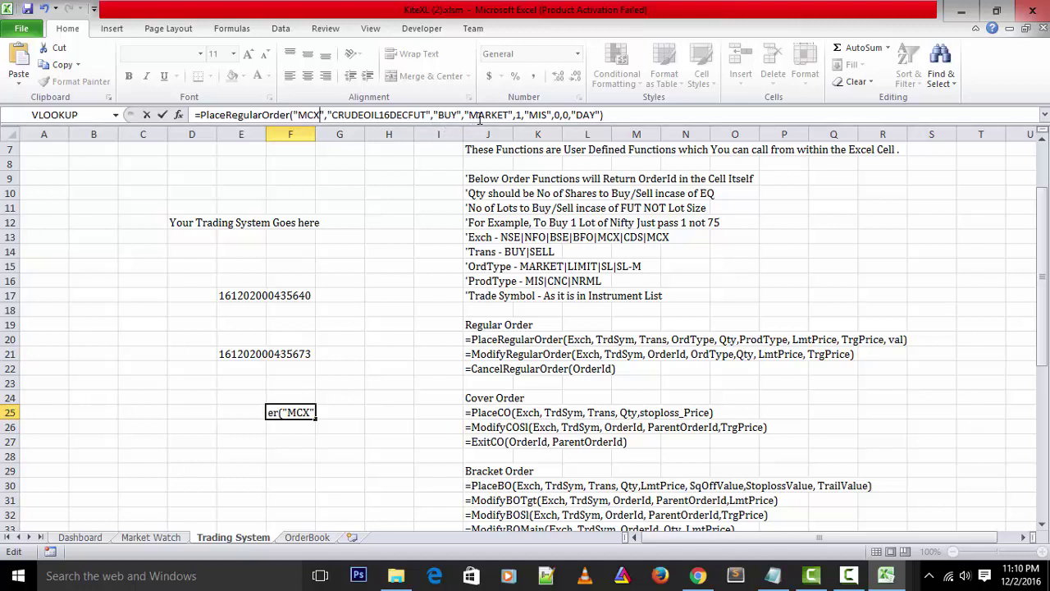
{"action": "double_click", "coordinate": [485, 115]}
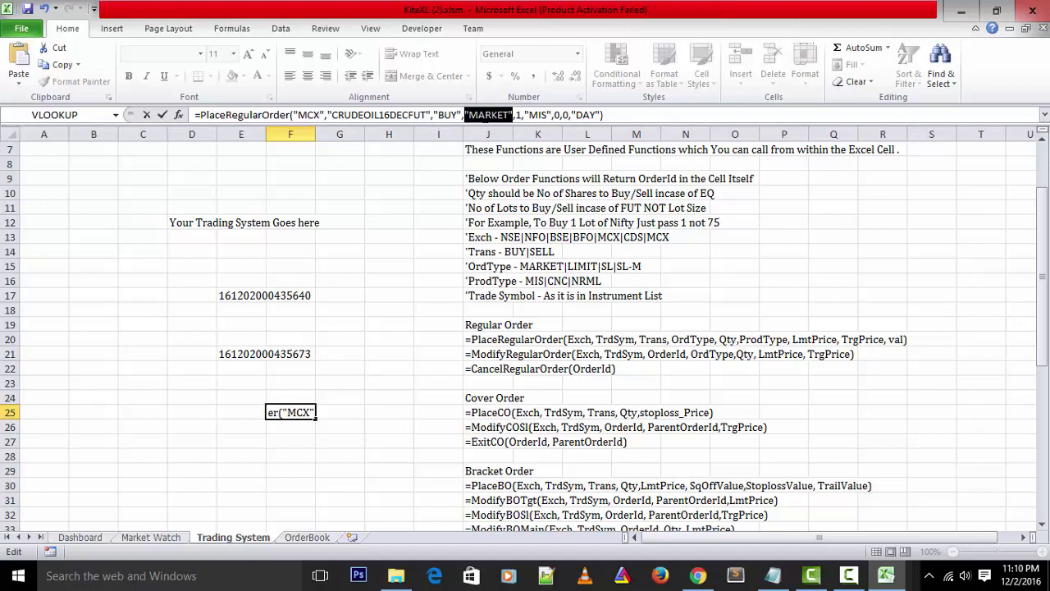
{"action": "left_click", "coordinate": [634, 116]}
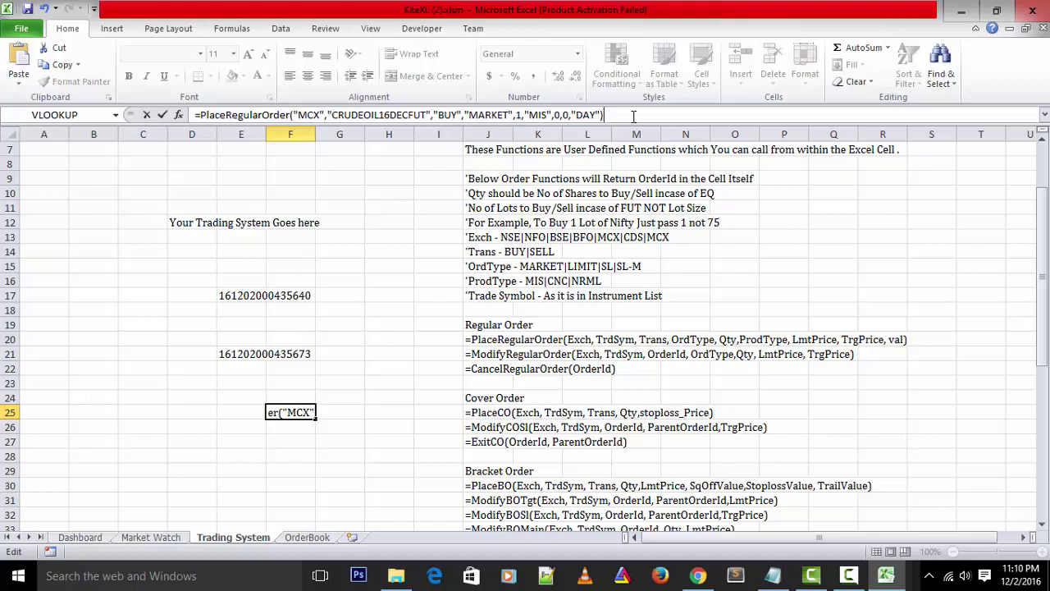
{"action": "key", "text": "Return"}
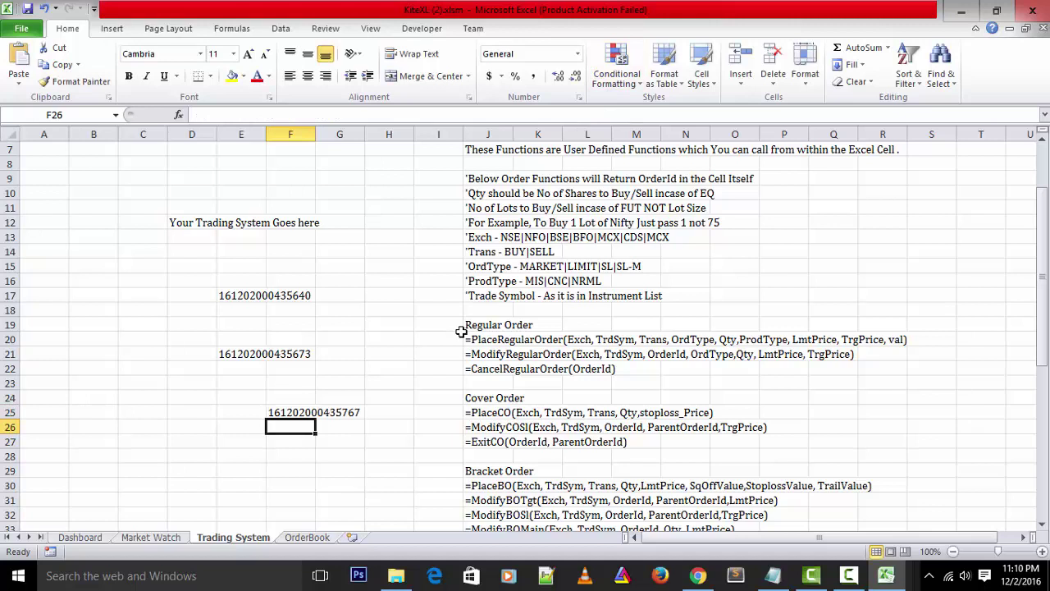
{"action": "left_click", "coordinate": [342, 415]}
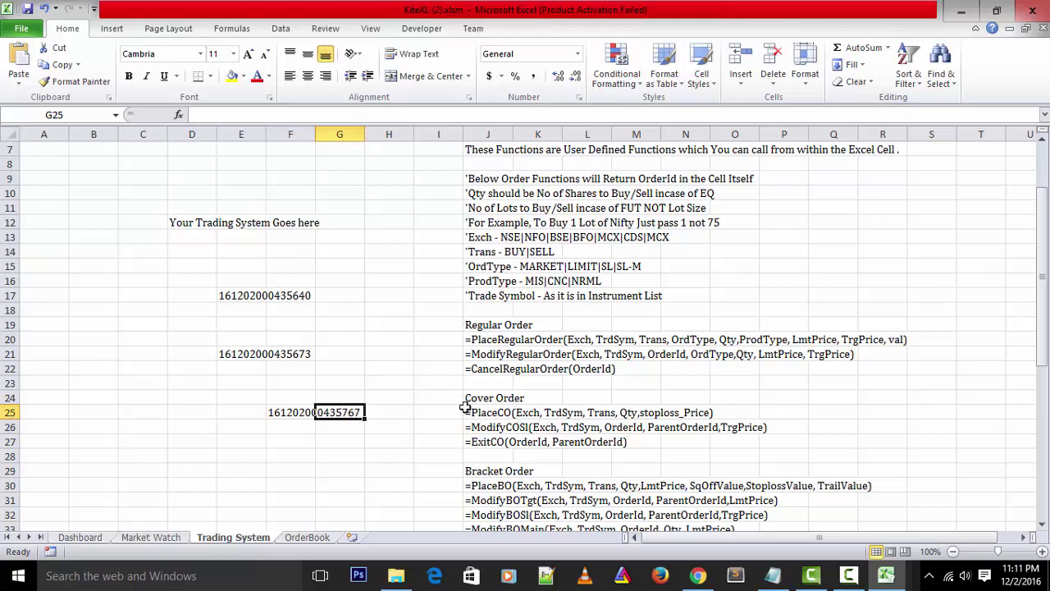
Replace J21's ModifyRegularOrder reference text, leaving only a bare '=' in the cell
{"action": "left_click", "coordinate": [505, 353]}
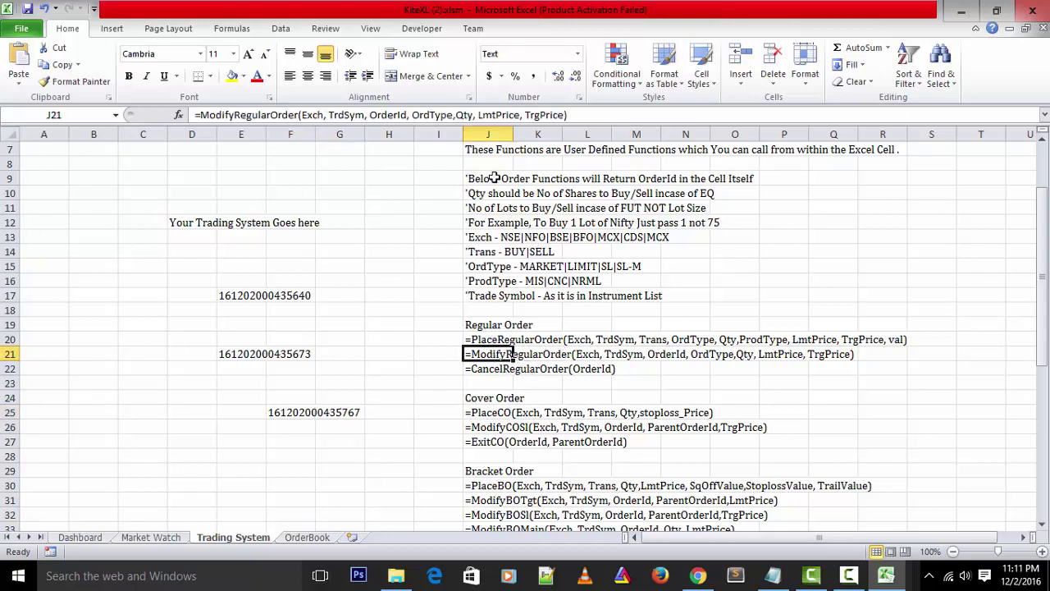
{"action": "left_click", "coordinate": [563, 114]}
{"action": "key", "text": "ctrl+a"}
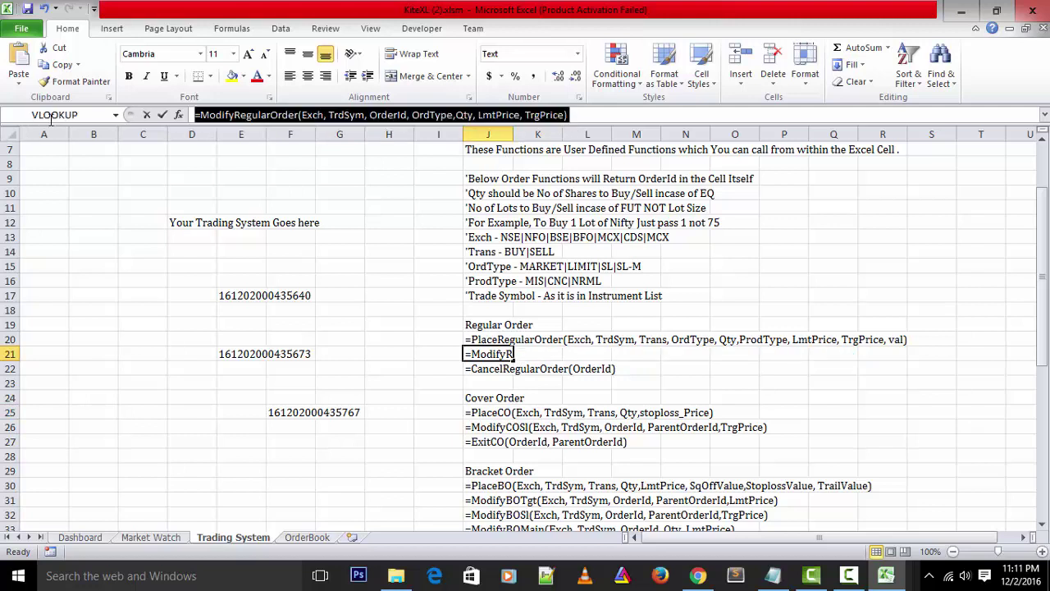
{"action": "type", "text": "="}
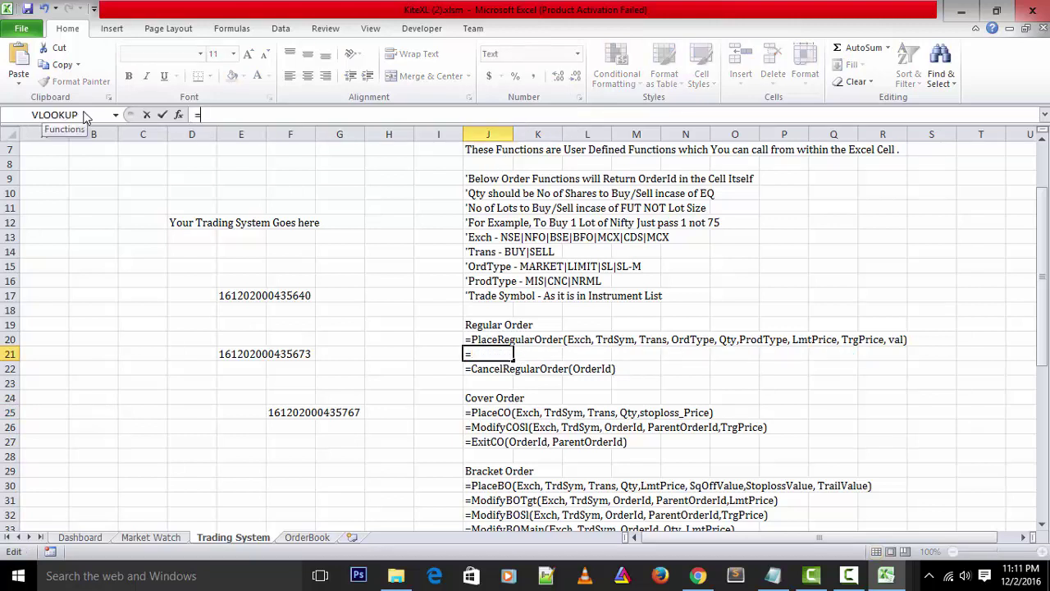
{"action": "type", "text": "mo"}
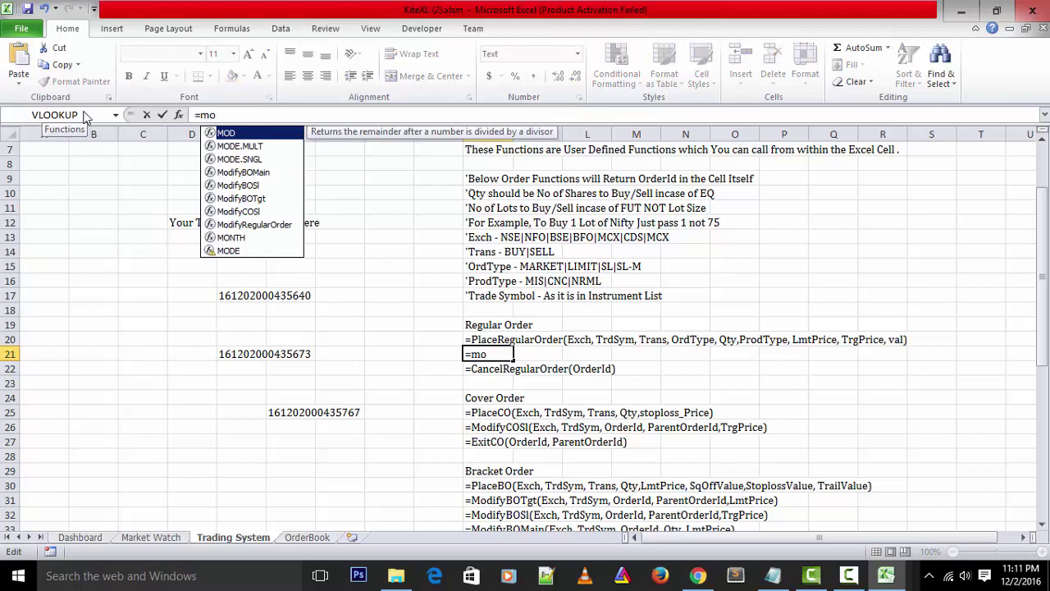
{"action": "key", "text": "BackSpace"}
{"action": "key", "text": "BackSpace"}
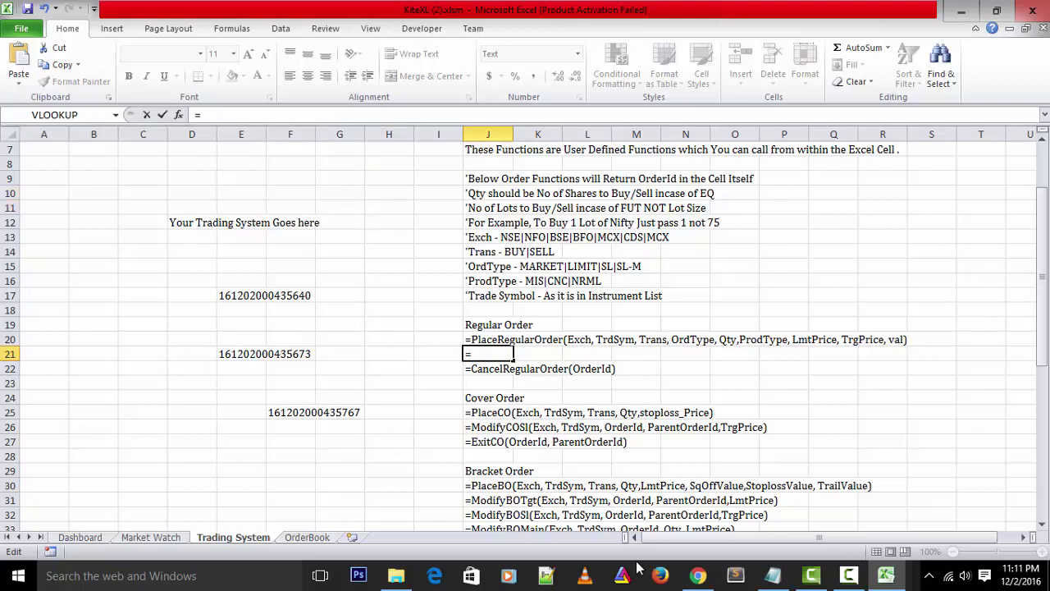
{"action": "left_click", "coordinate": [697, 575]}
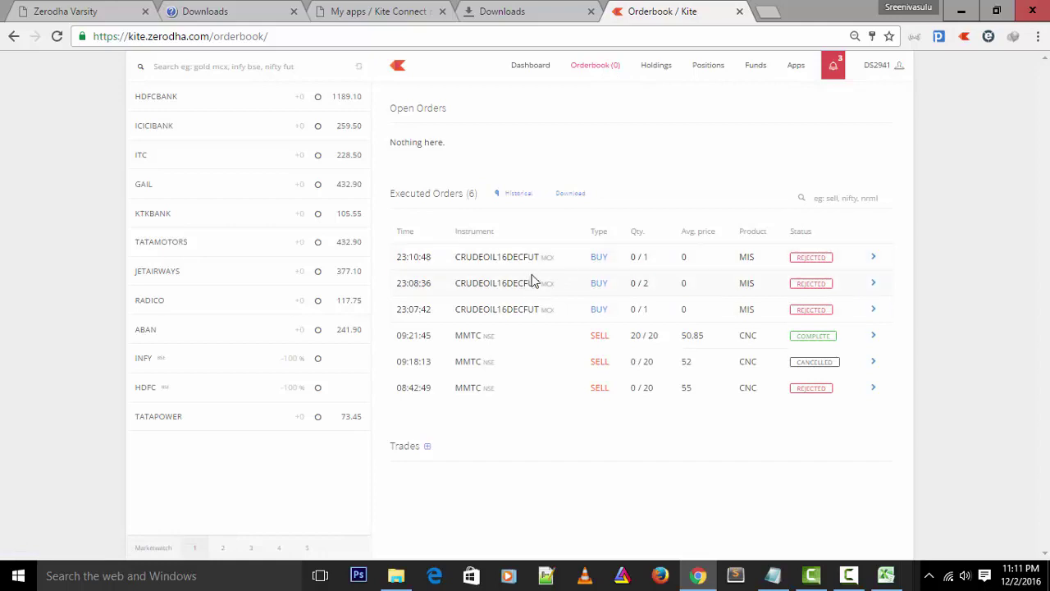
{"action": "left_click", "coordinate": [886, 575]}
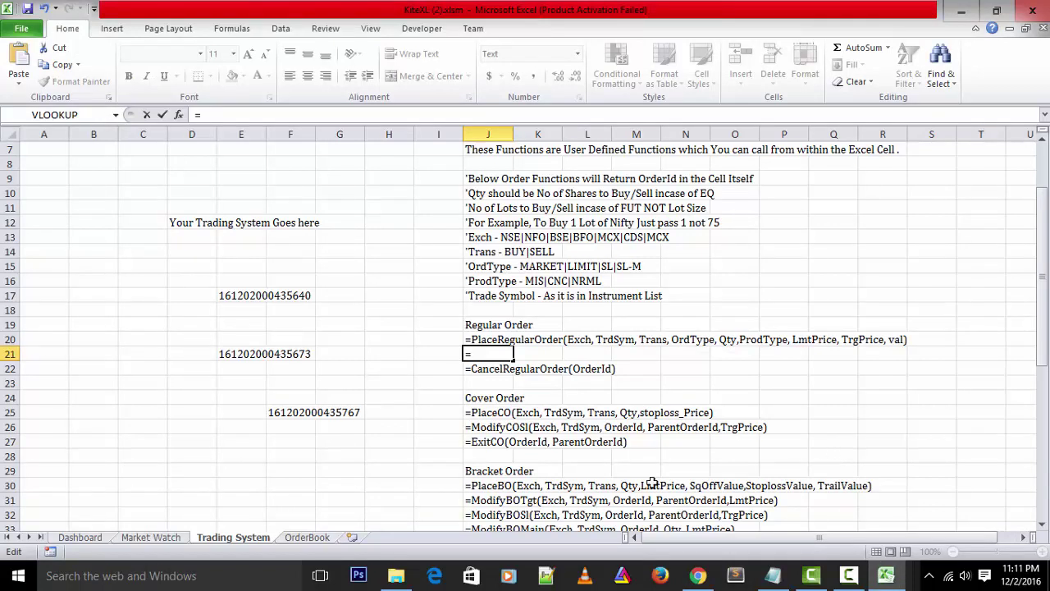
Check the OrderBook sheet's orders, including the rejected CRUDEOIL16DECFUT buys, then return to Kite's orderbook in Chrome
{"action": "left_click", "coordinate": [325, 534]}
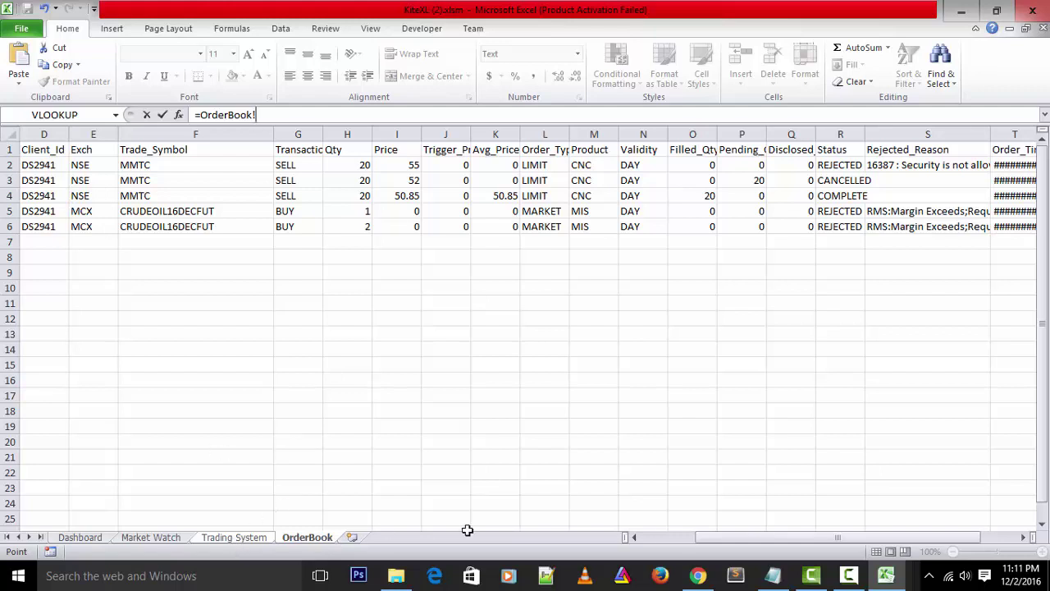
{"action": "left_click", "coordinate": [697, 575]}
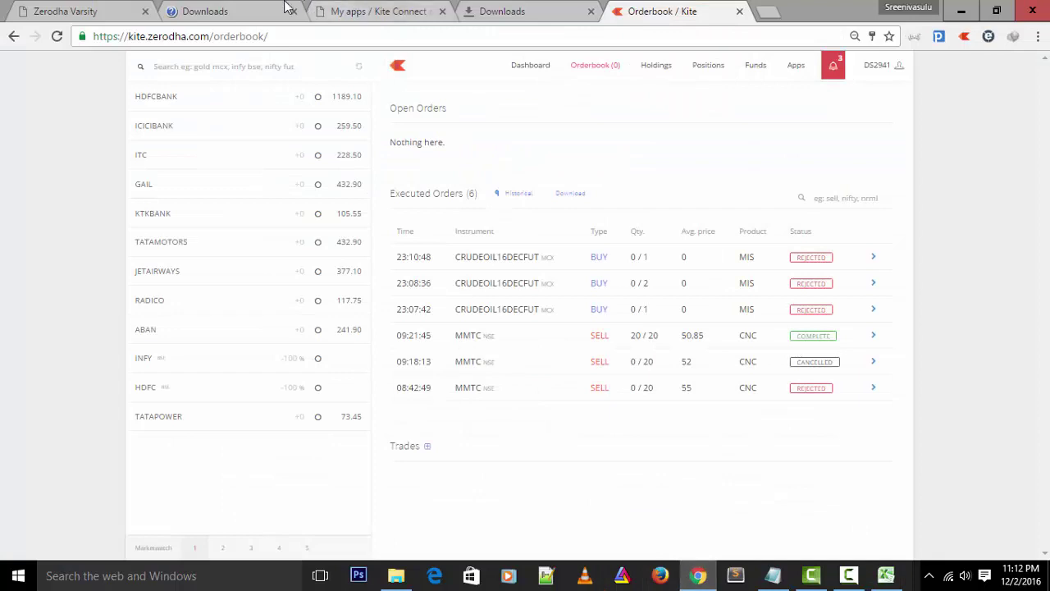
Load algostart.com in a new tab and browse its Financial Markets and Trading Terminals boards
{"action": "left_click", "coordinate": [770, 11]}
{"action": "type", "text": "algo"}
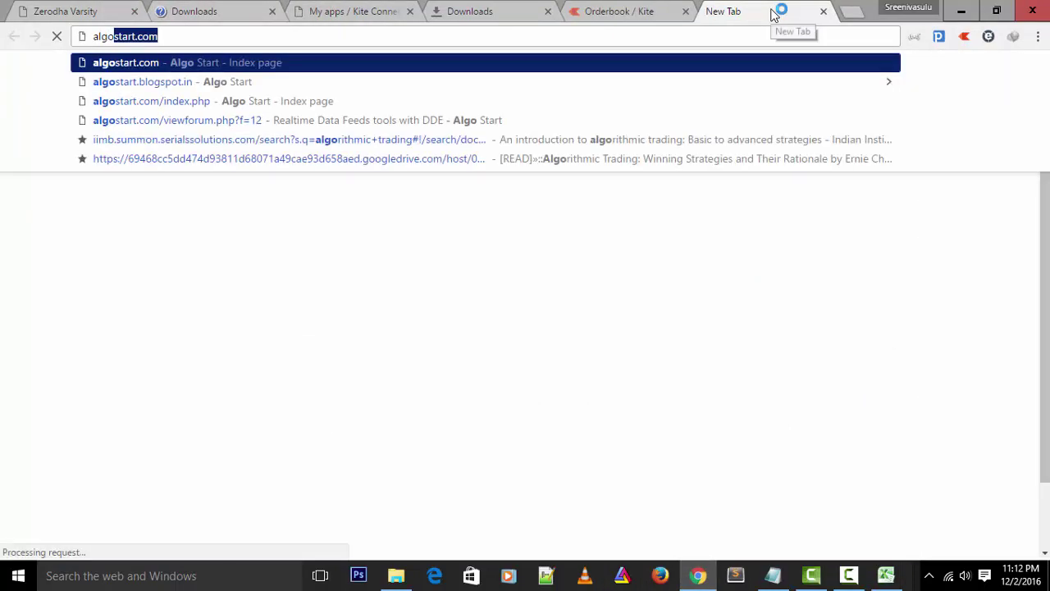
{"action": "key", "text": "Return"}
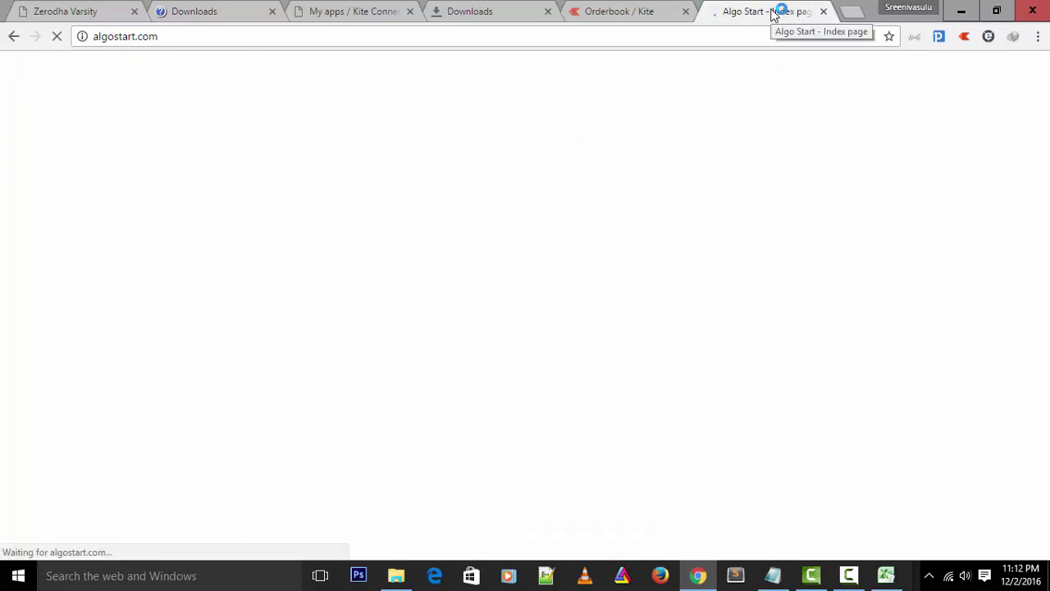
{"action": "scroll", "coordinate": [646, 215], "scroll_direction": "down", "scroll_amount": 5}
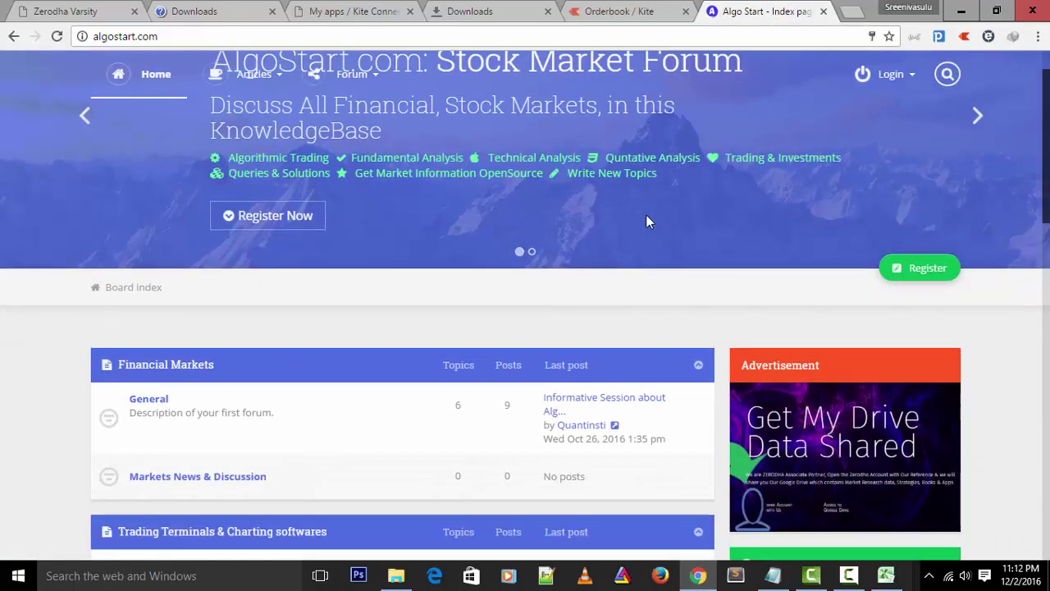
{"action": "scroll", "coordinate": [647, 220], "scroll_direction": "down", "scroll_amount": 1}
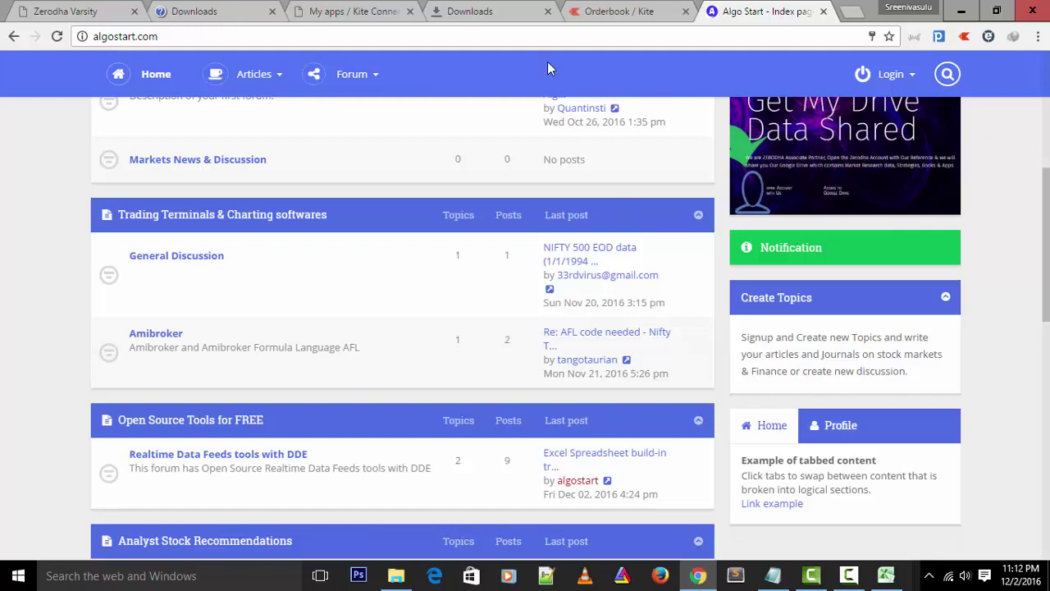
{"action": "scroll", "coordinate": [543, 242], "scroll_direction": "up", "scroll_amount": 1}
{"action": "scroll", "coordinate": [540, 239], "scroll_direction": "up", "scroll_amount": 1}
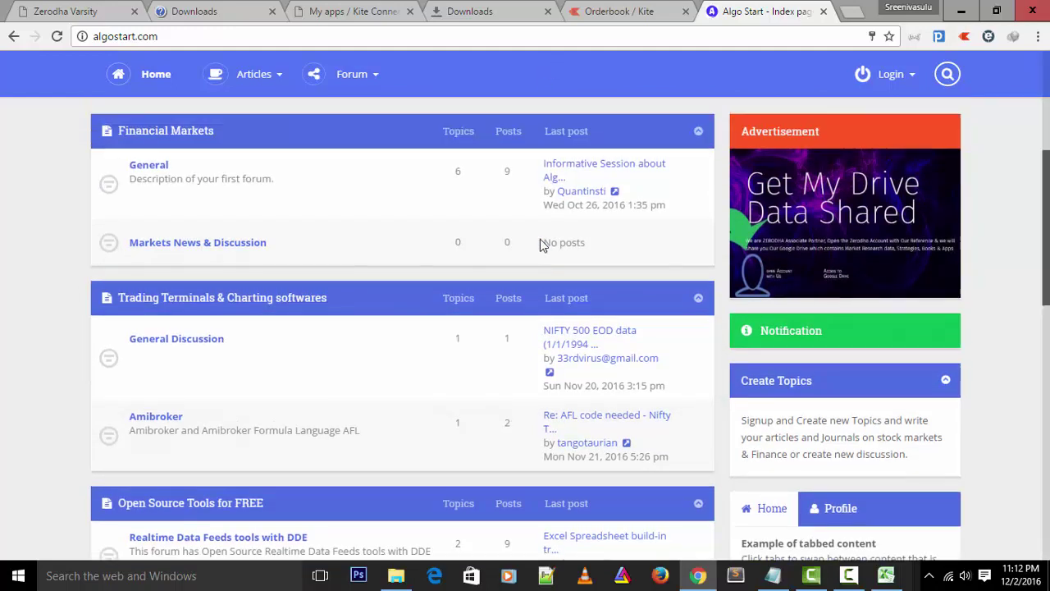